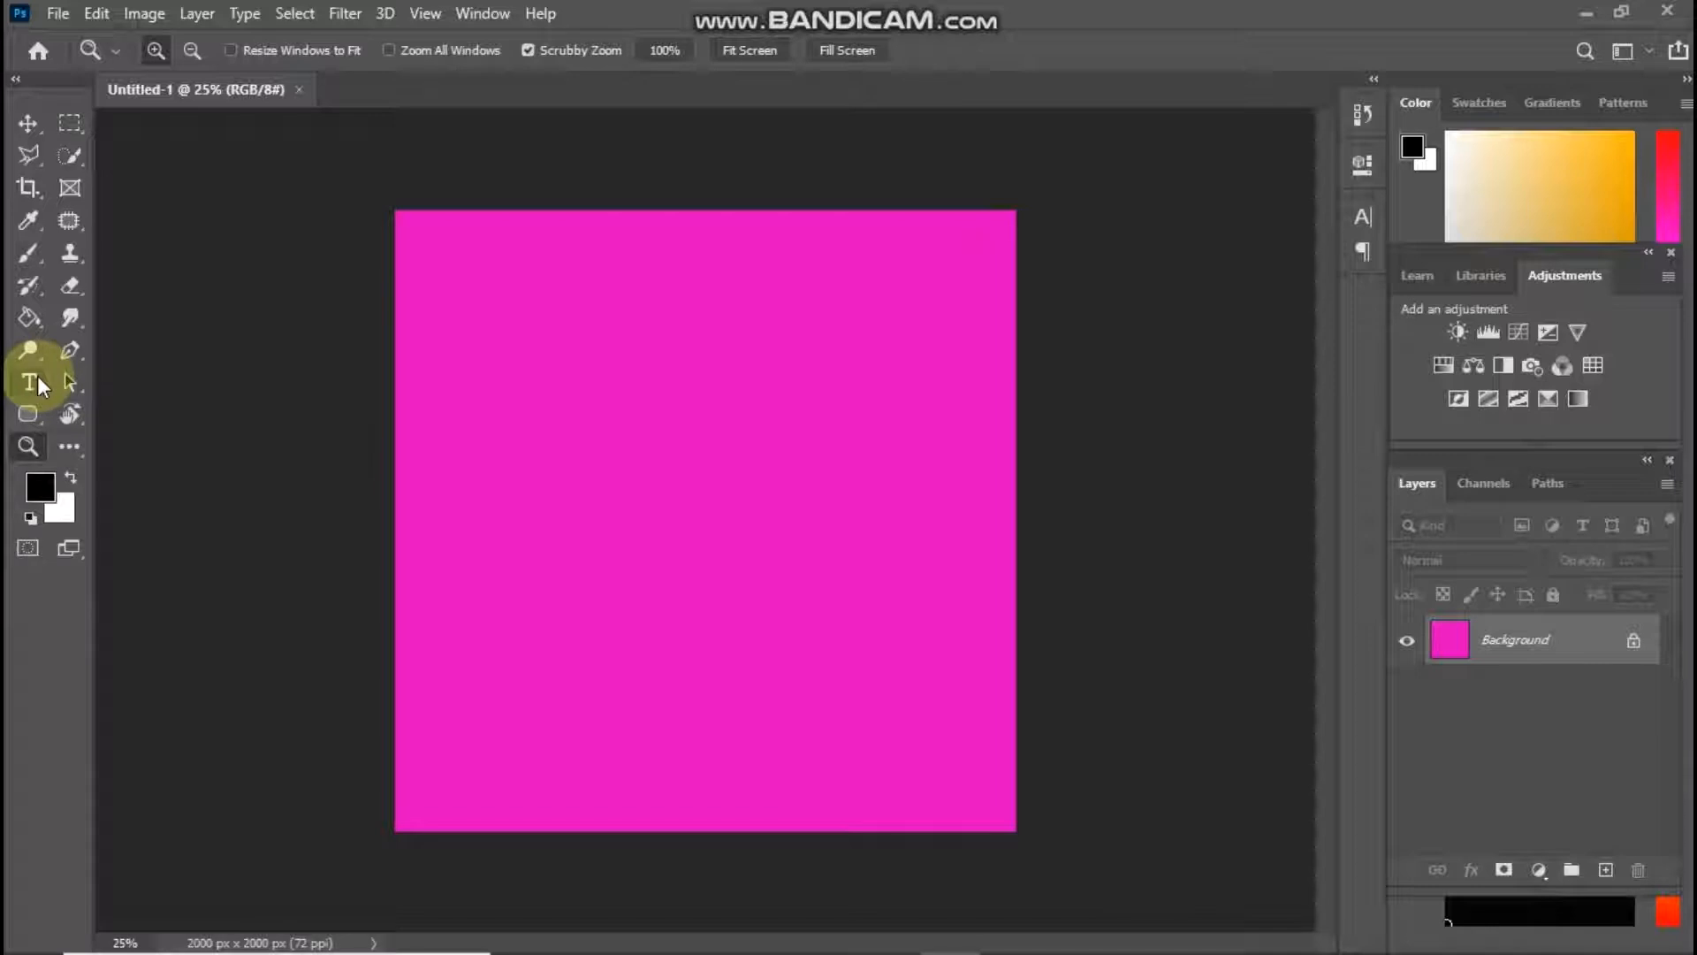
# Start a new text line near the pink canvas's upper-left area, clearing the placeholder and setting the text color to white (ffffff)
pyautogui.click(37, 375)
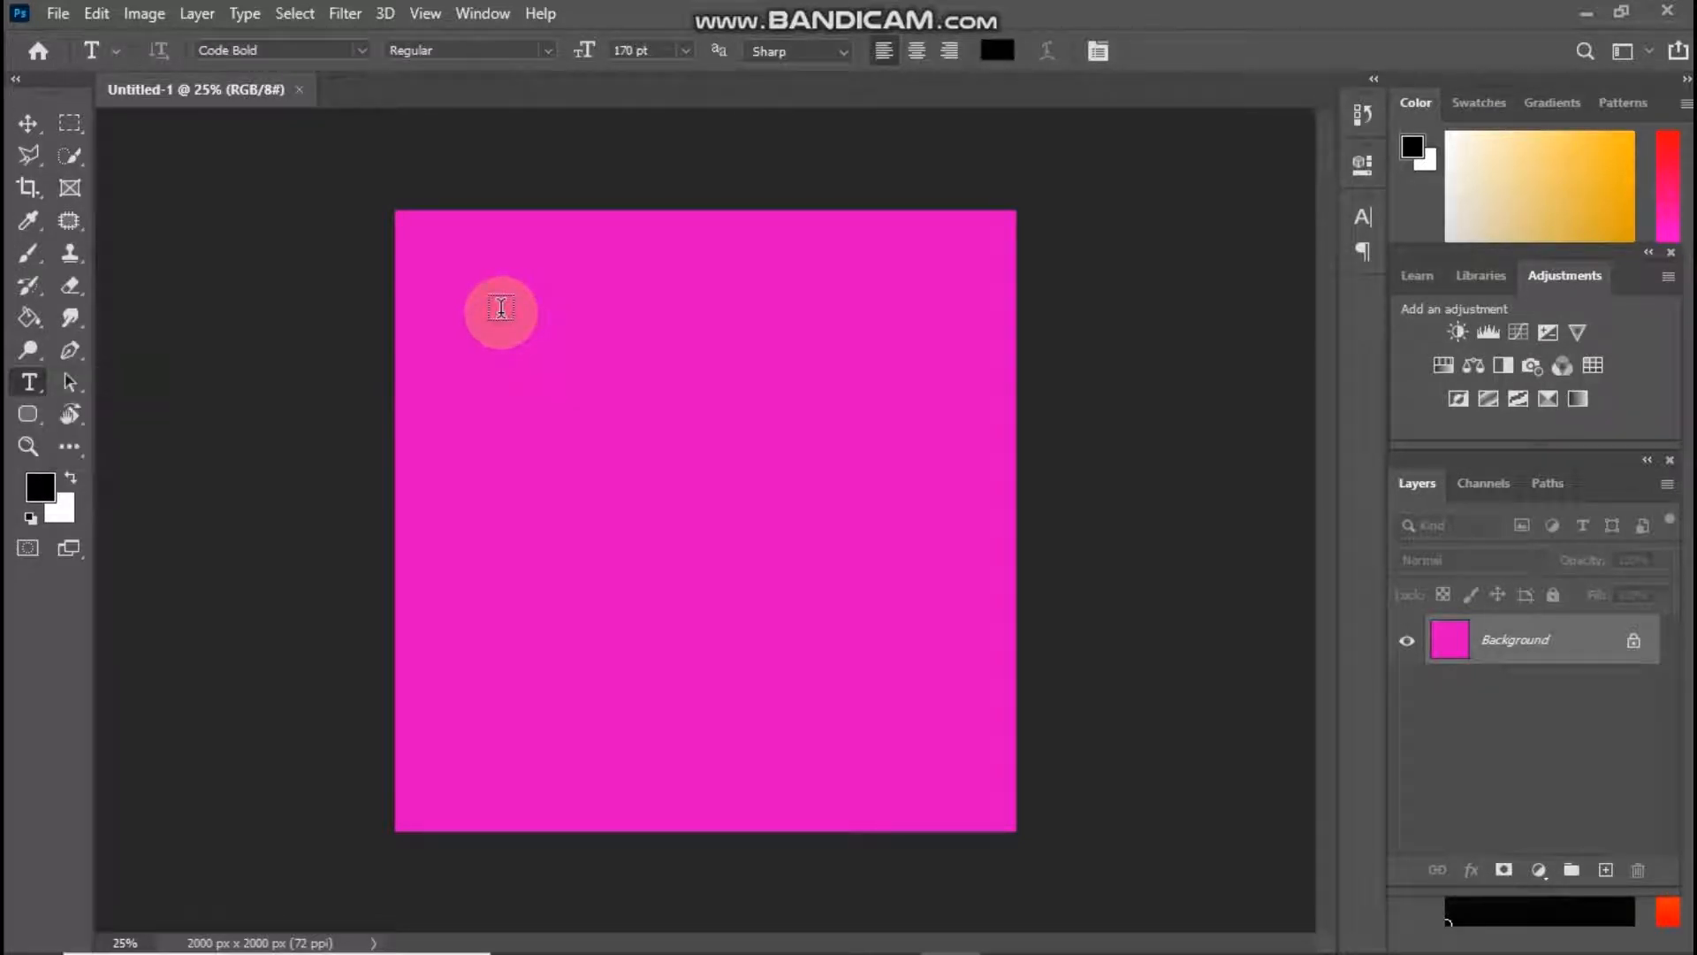
pyautogui.click(501, 308)
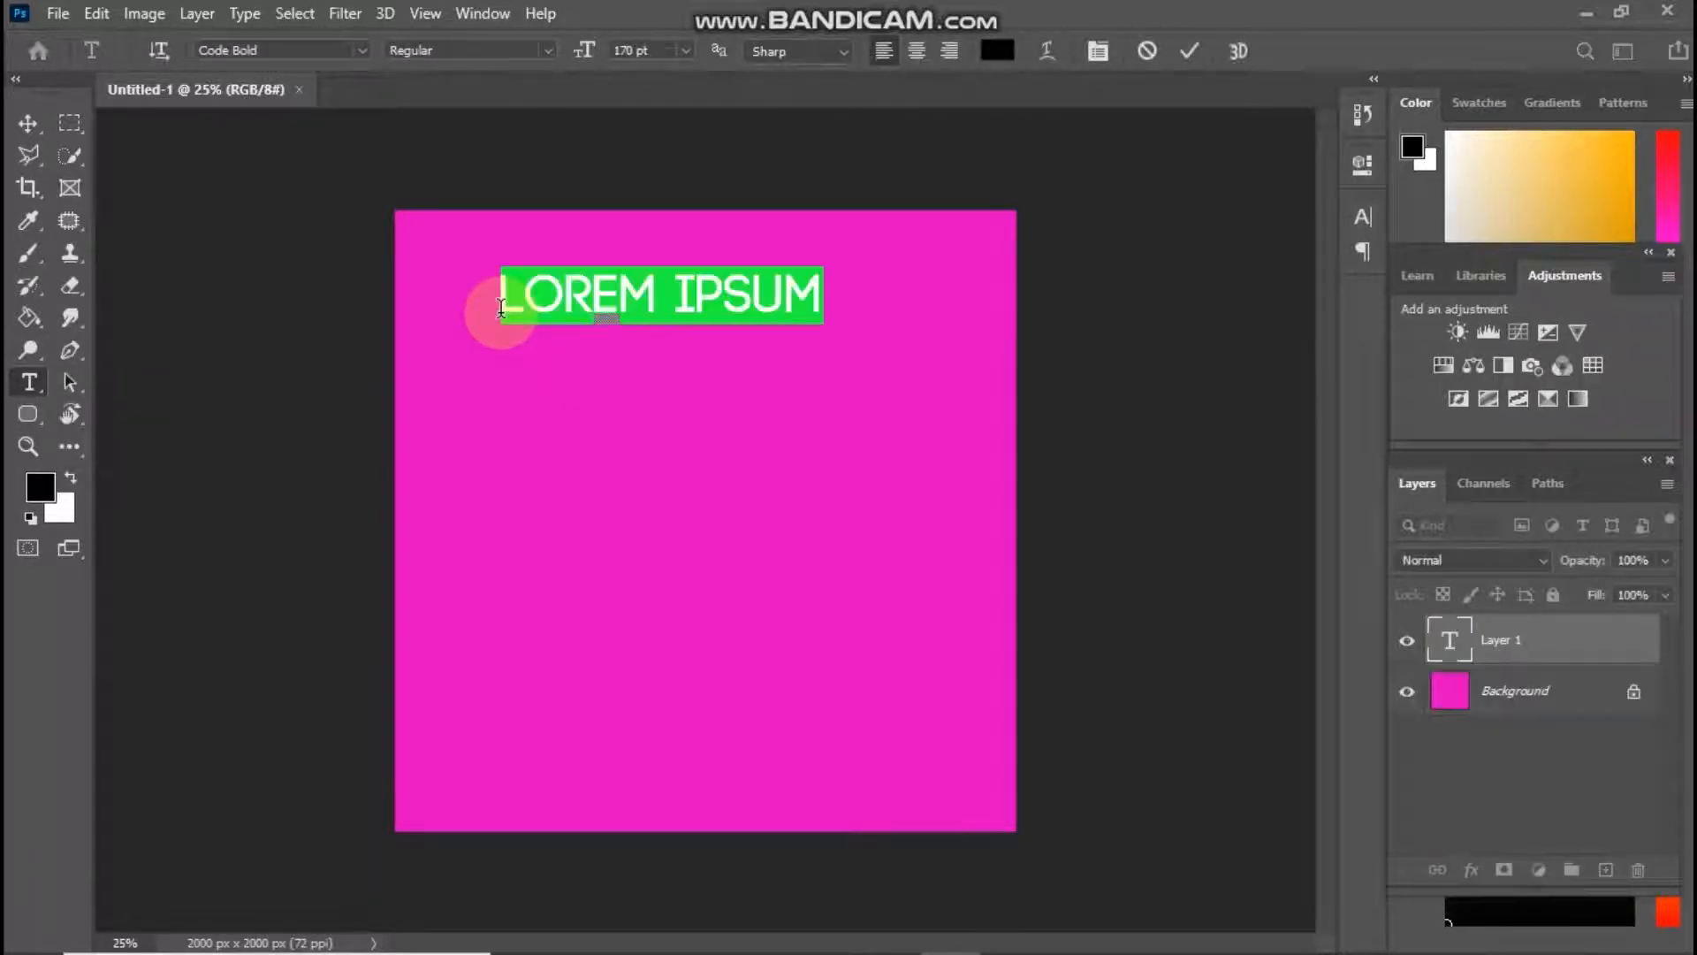
pyautogui.press('BackSpace')
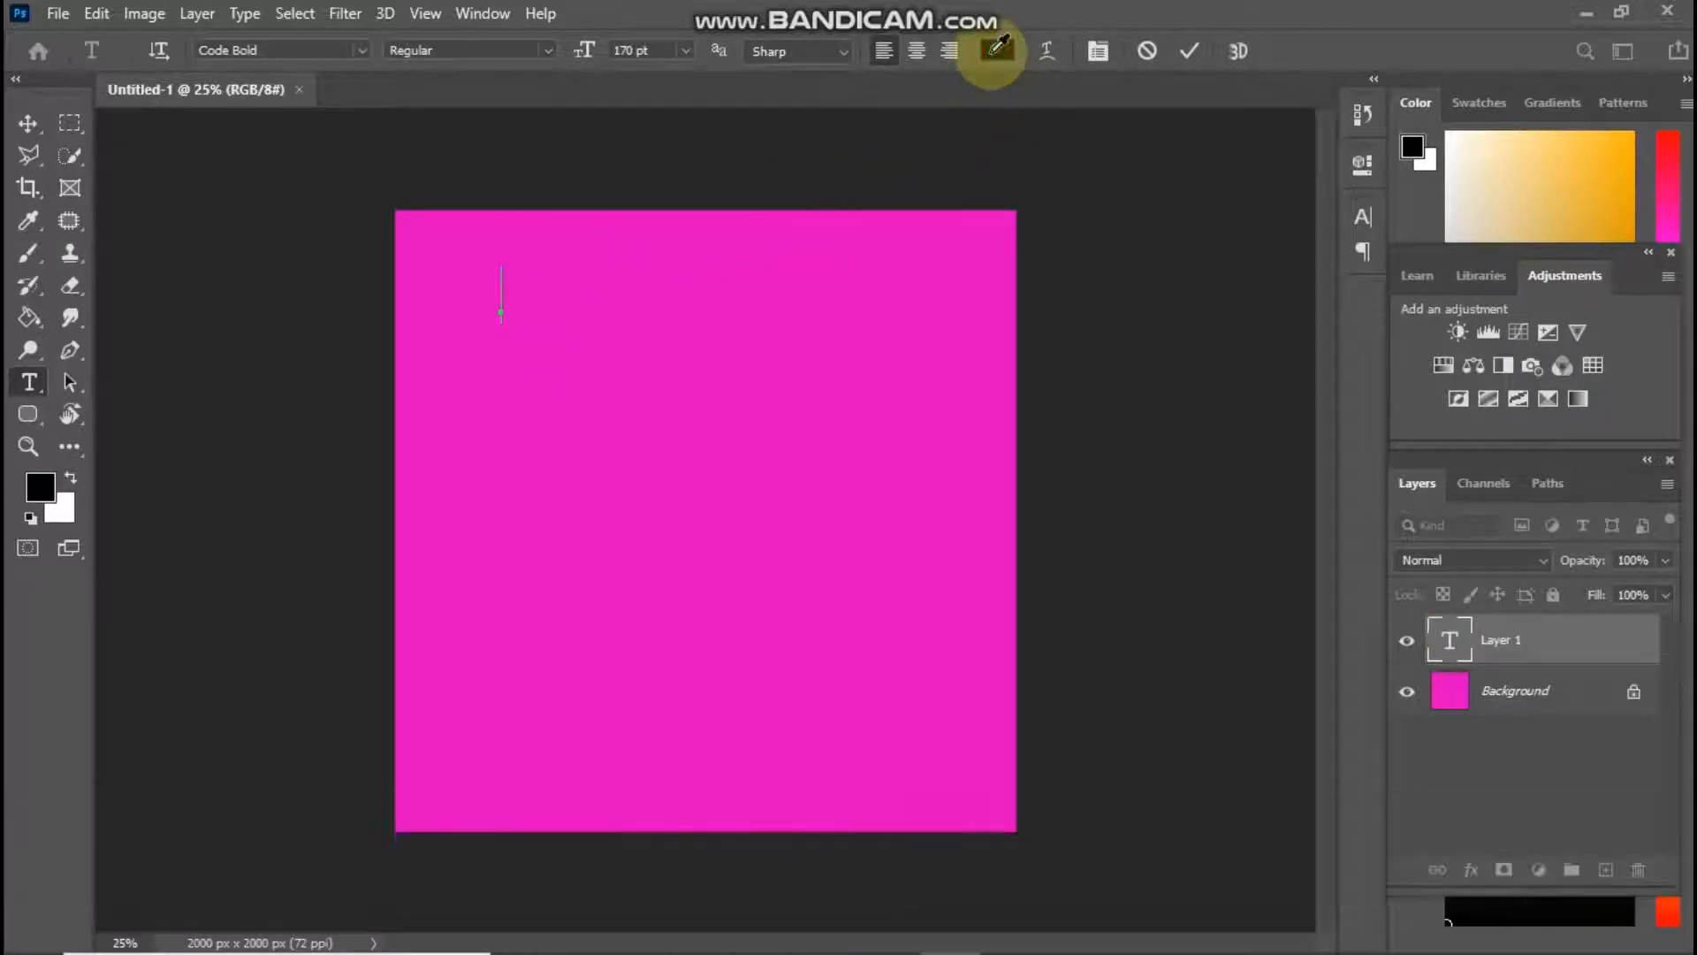
pyautogui.click(995, 50)
pyautogui.write('ffffff')
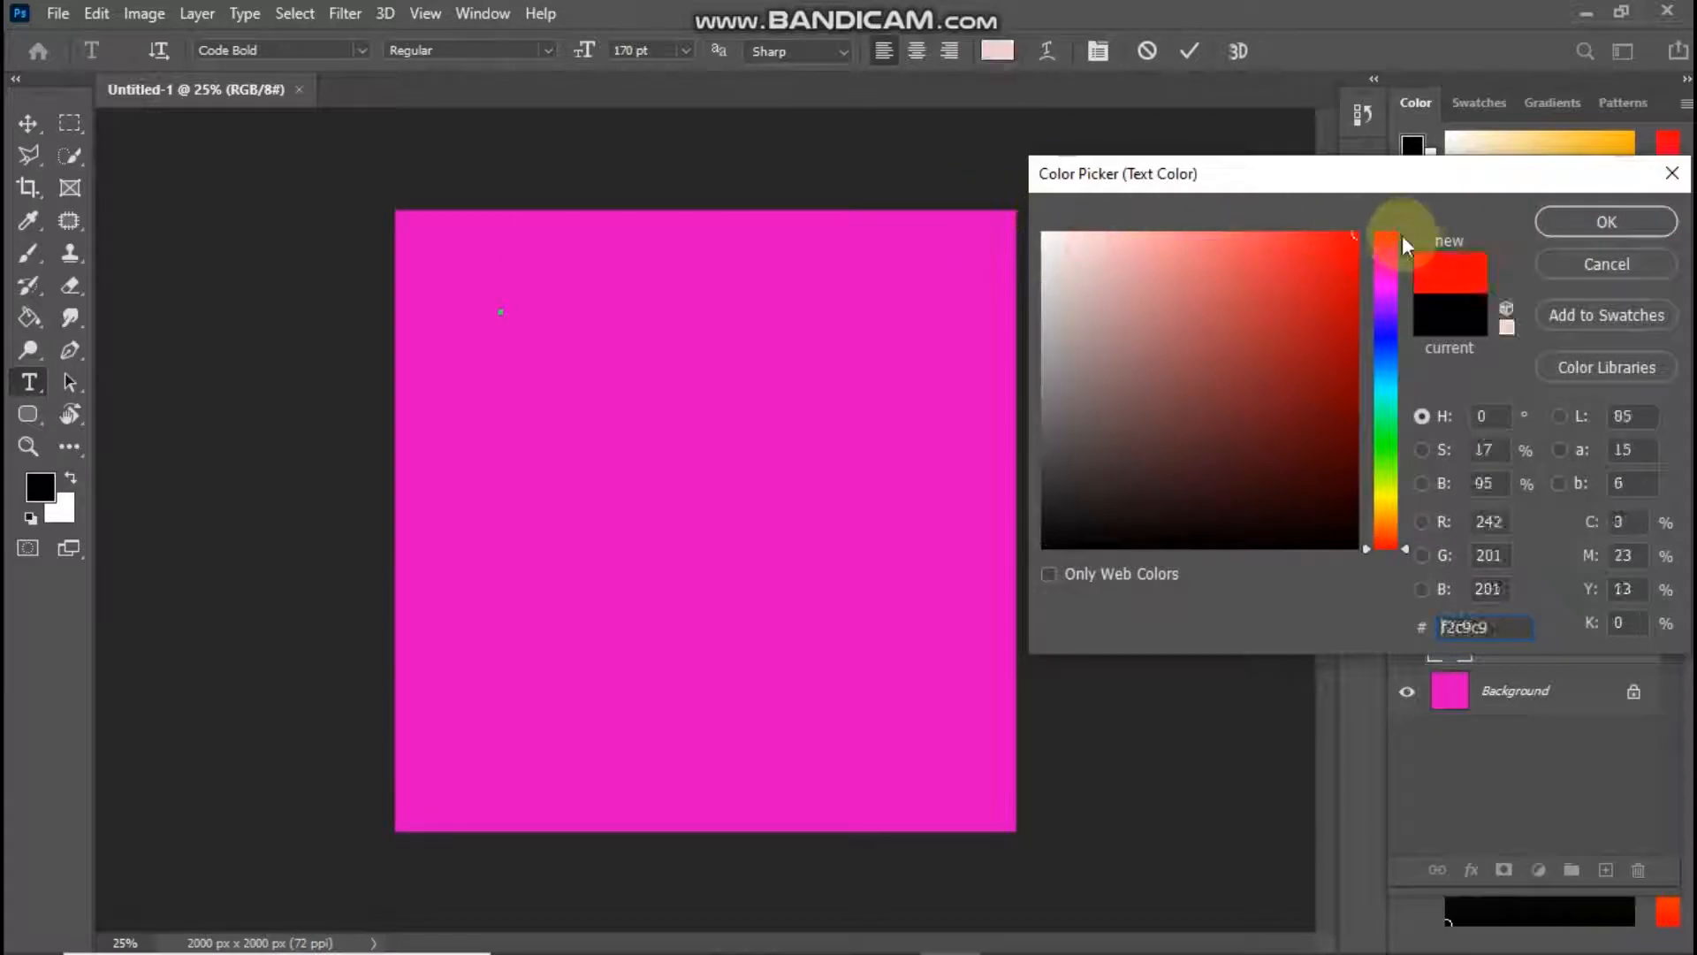
pyautogui.click(1552, 223)
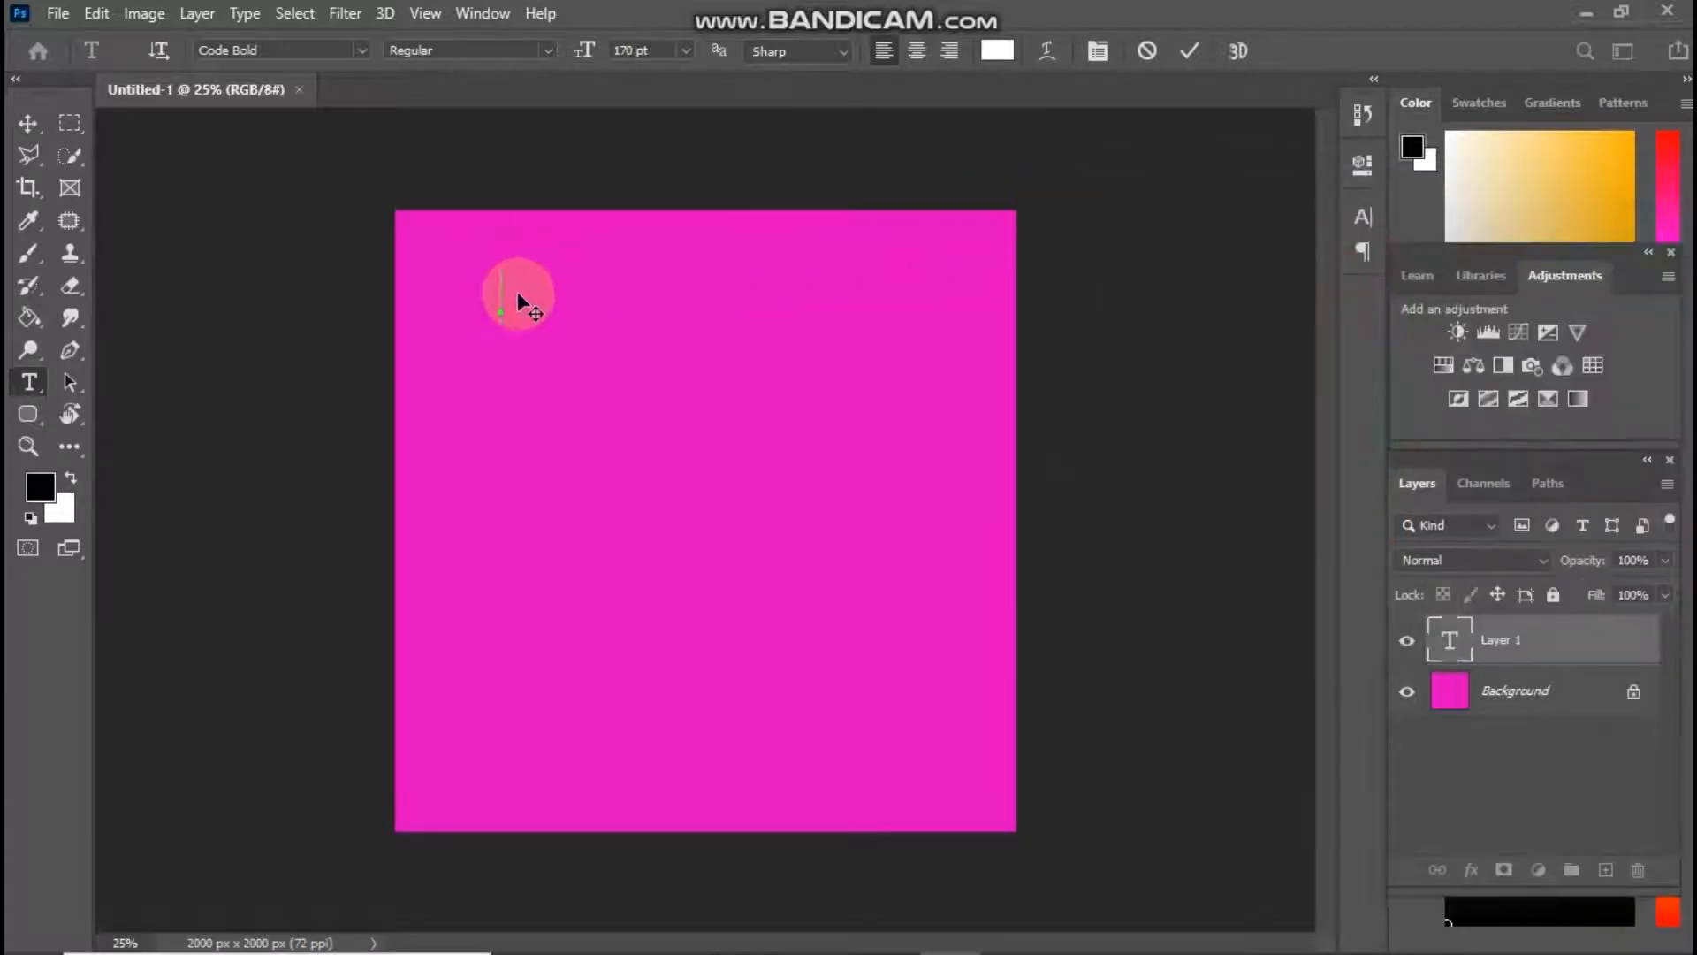
# Write "PHOTOSHOP TUTORIAL" and move the text up and to the left so the whole line fits inside the canvas
pyautogui.write('P')
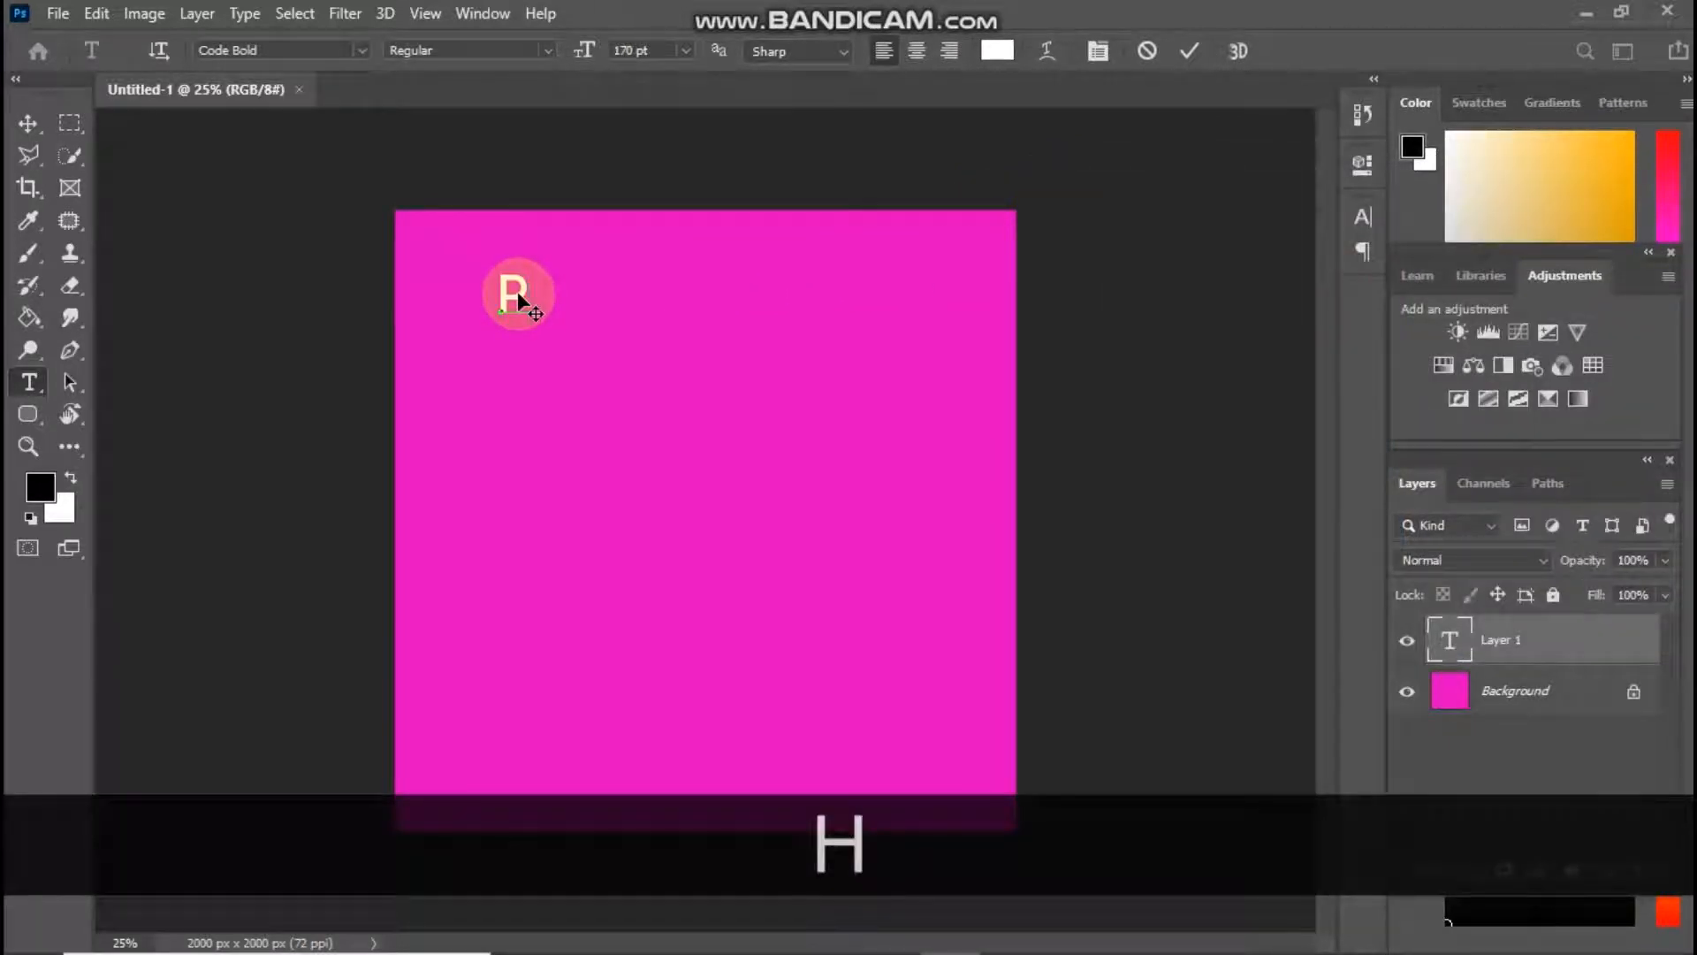
pyautogui.write('HOTOSH')
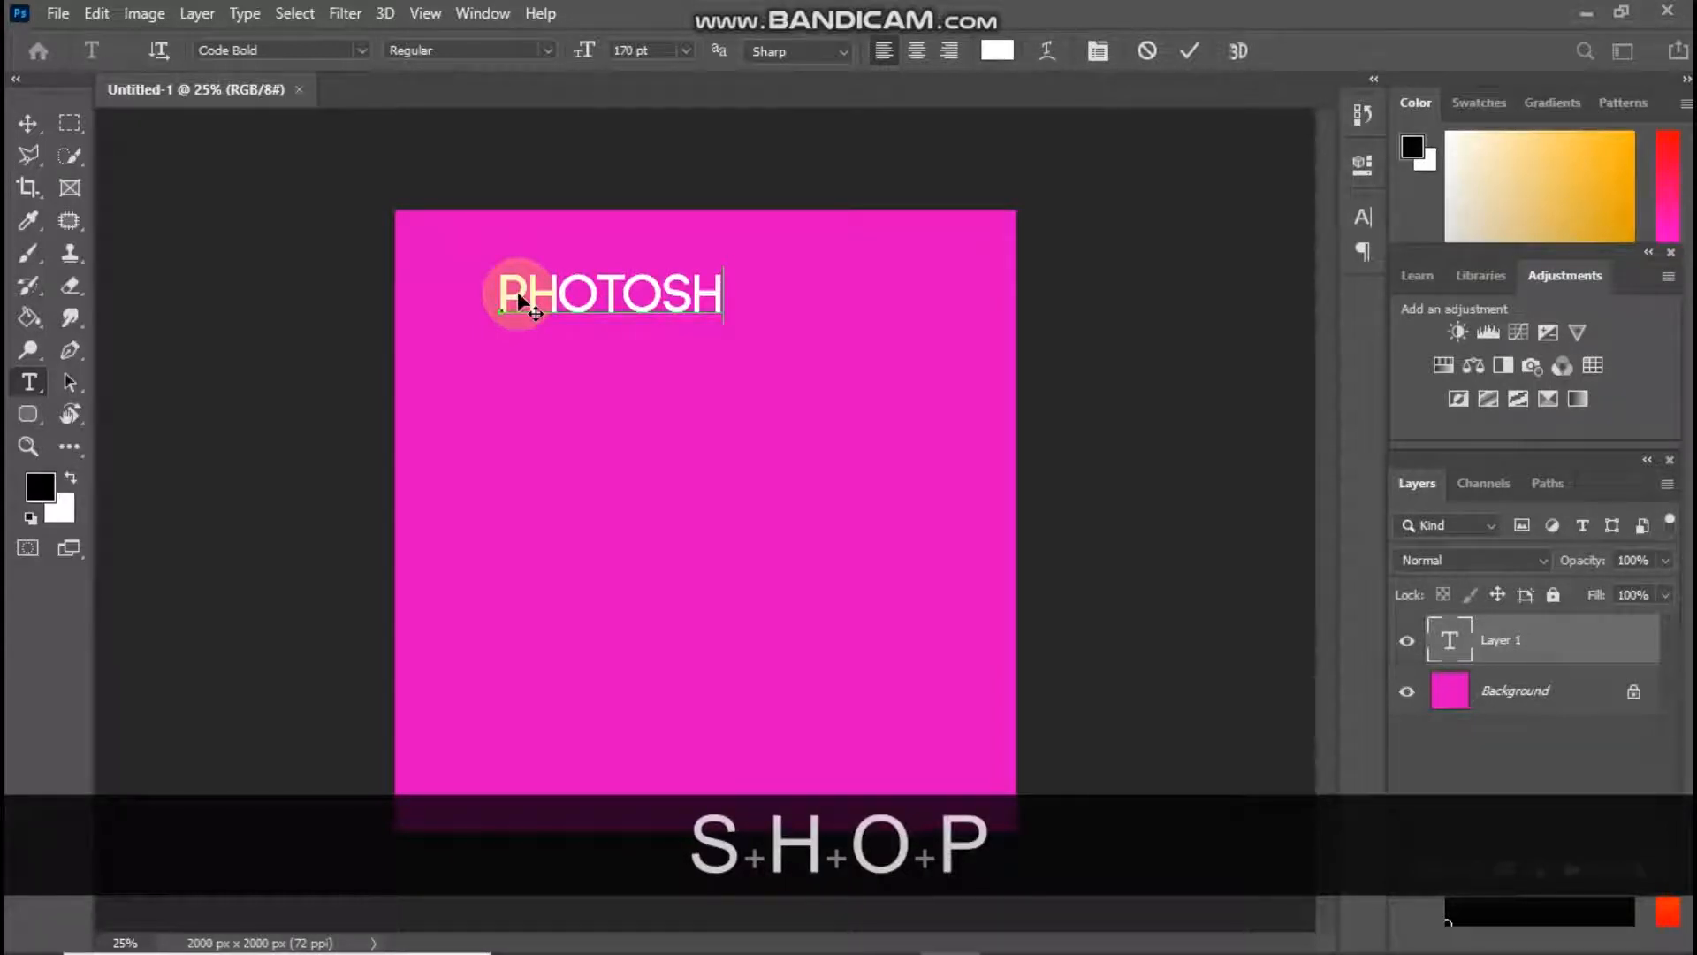
pyautogui.write(' TU')
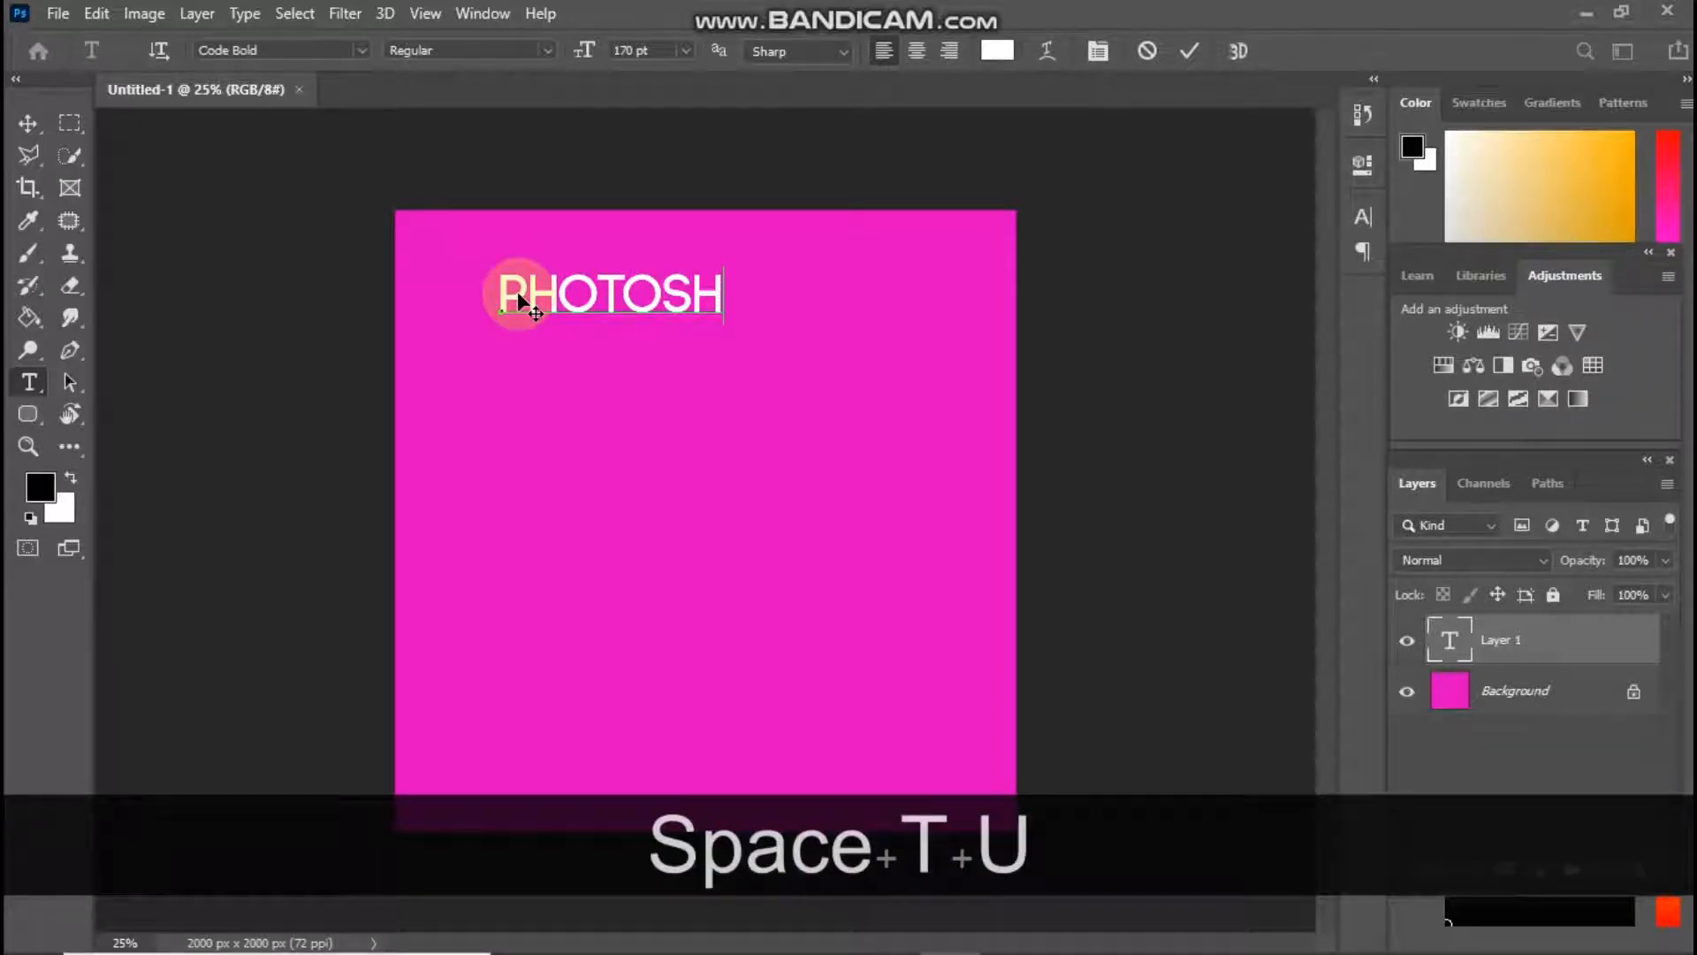
pyautogui.write('TORIAL')
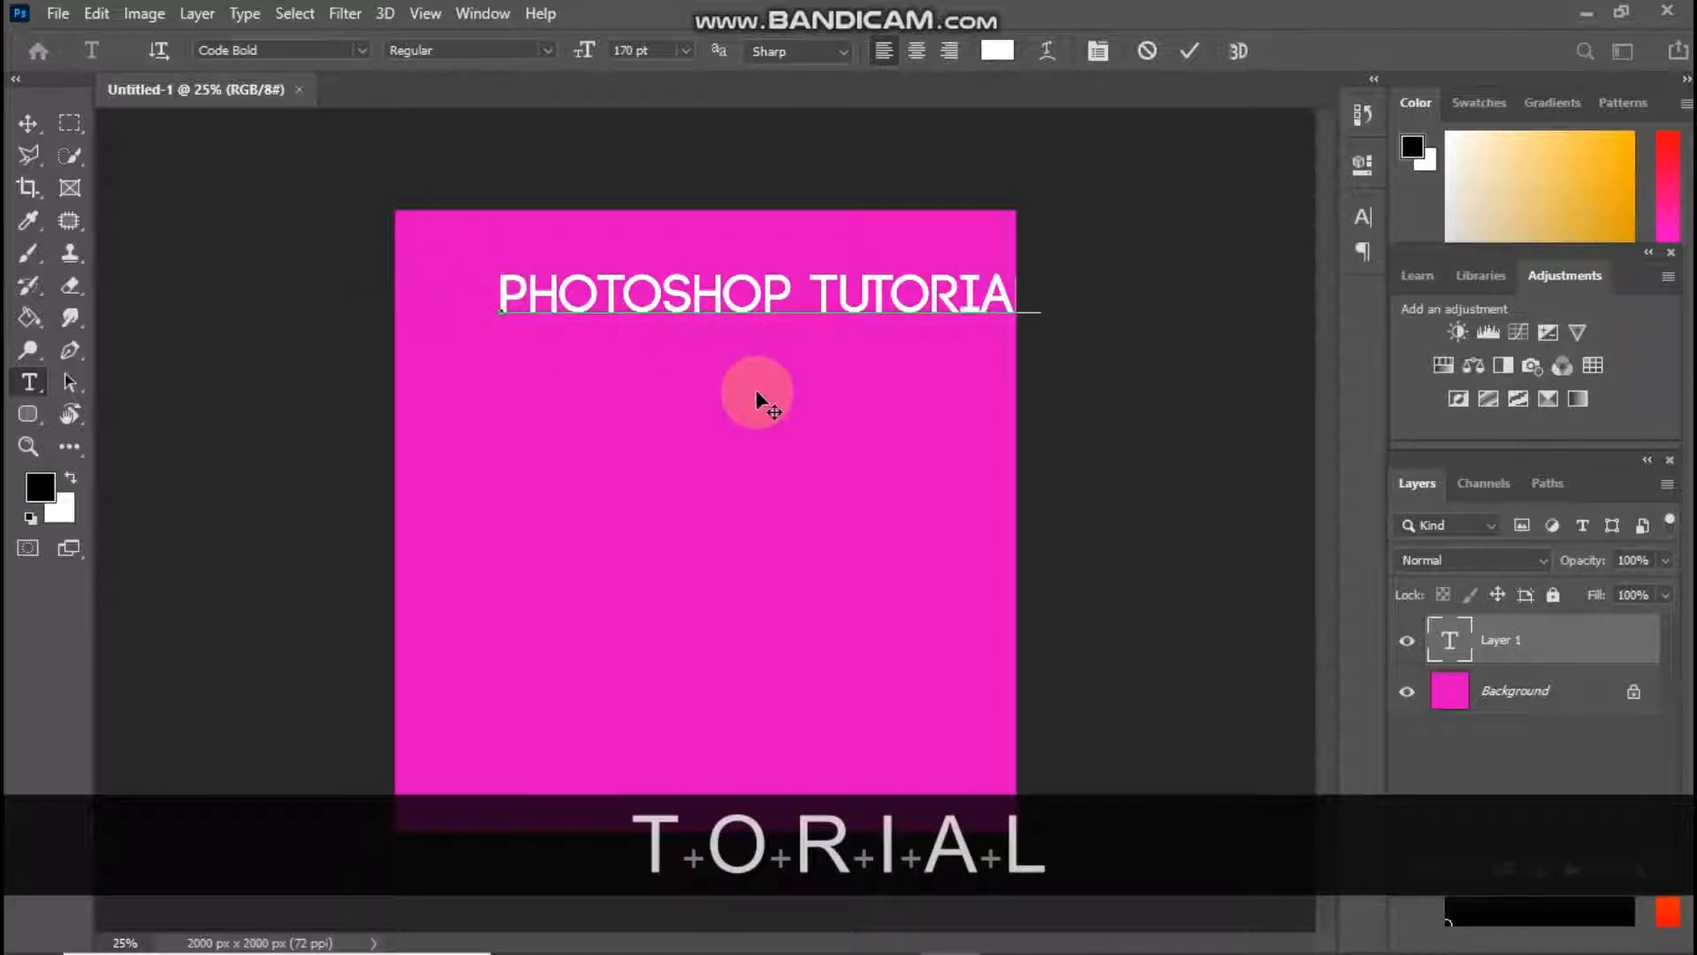
pyautogui.moveTo(757, 403); pyautogui.dragTo(684, 380)
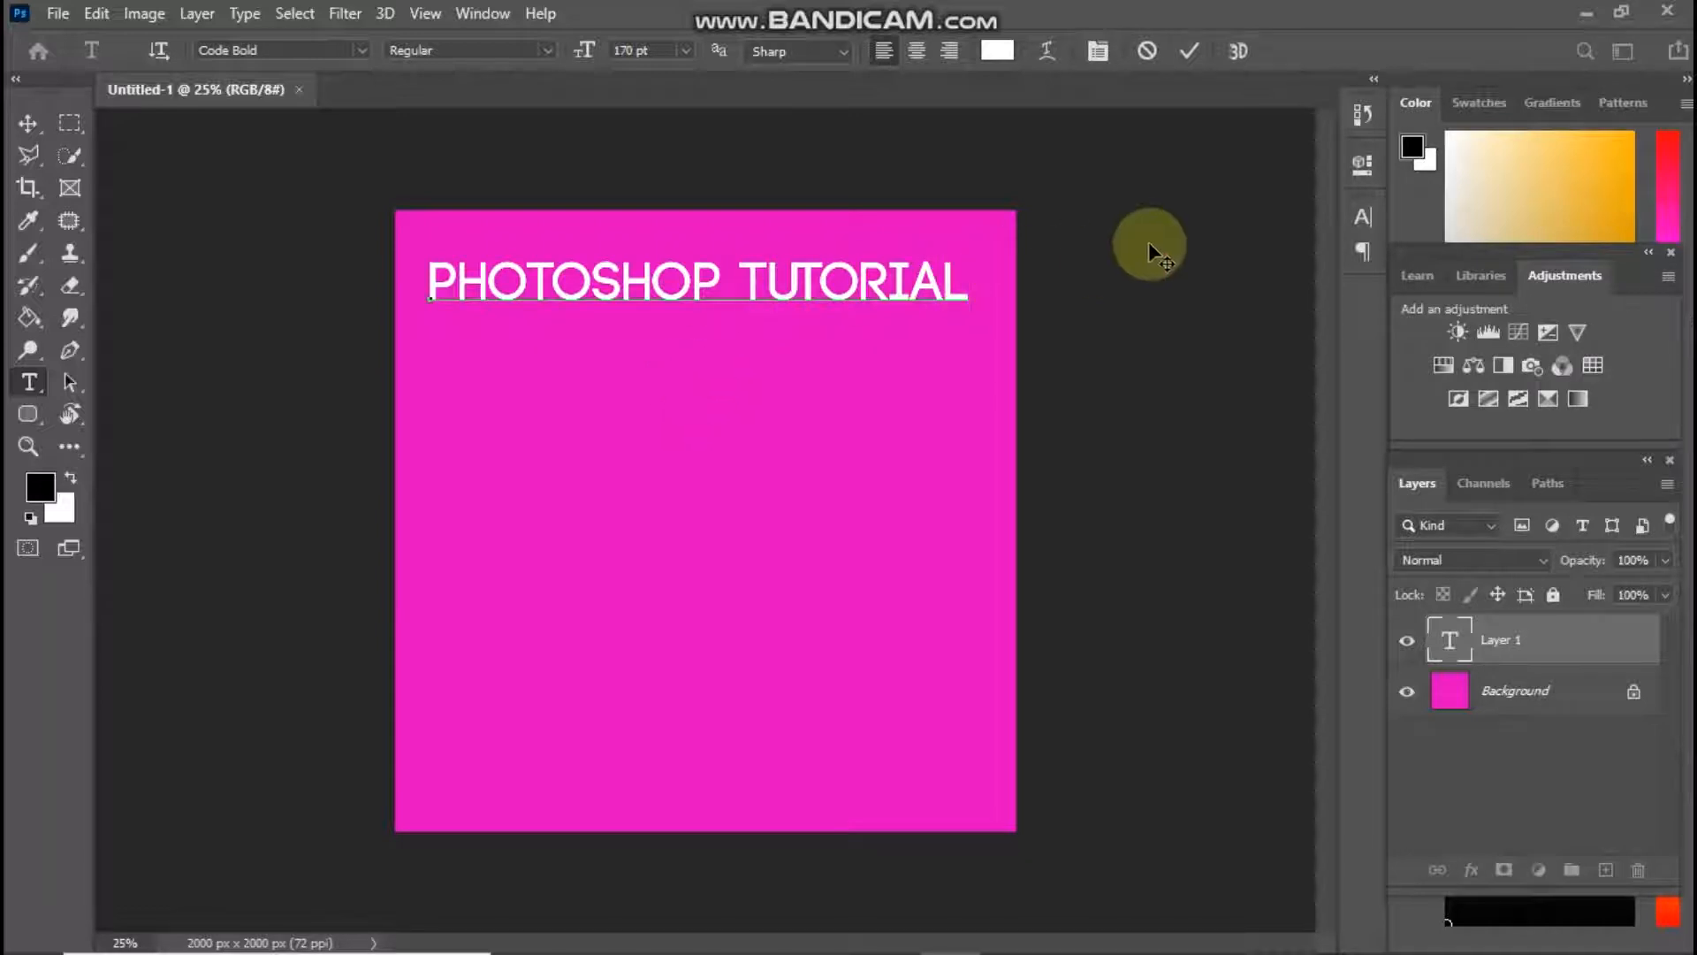
# Add a second line reading "PHOTOSHOP TUTORIAL" below the first in the same text layer
pyautogui.press('Return')
pyautogui.write('P')
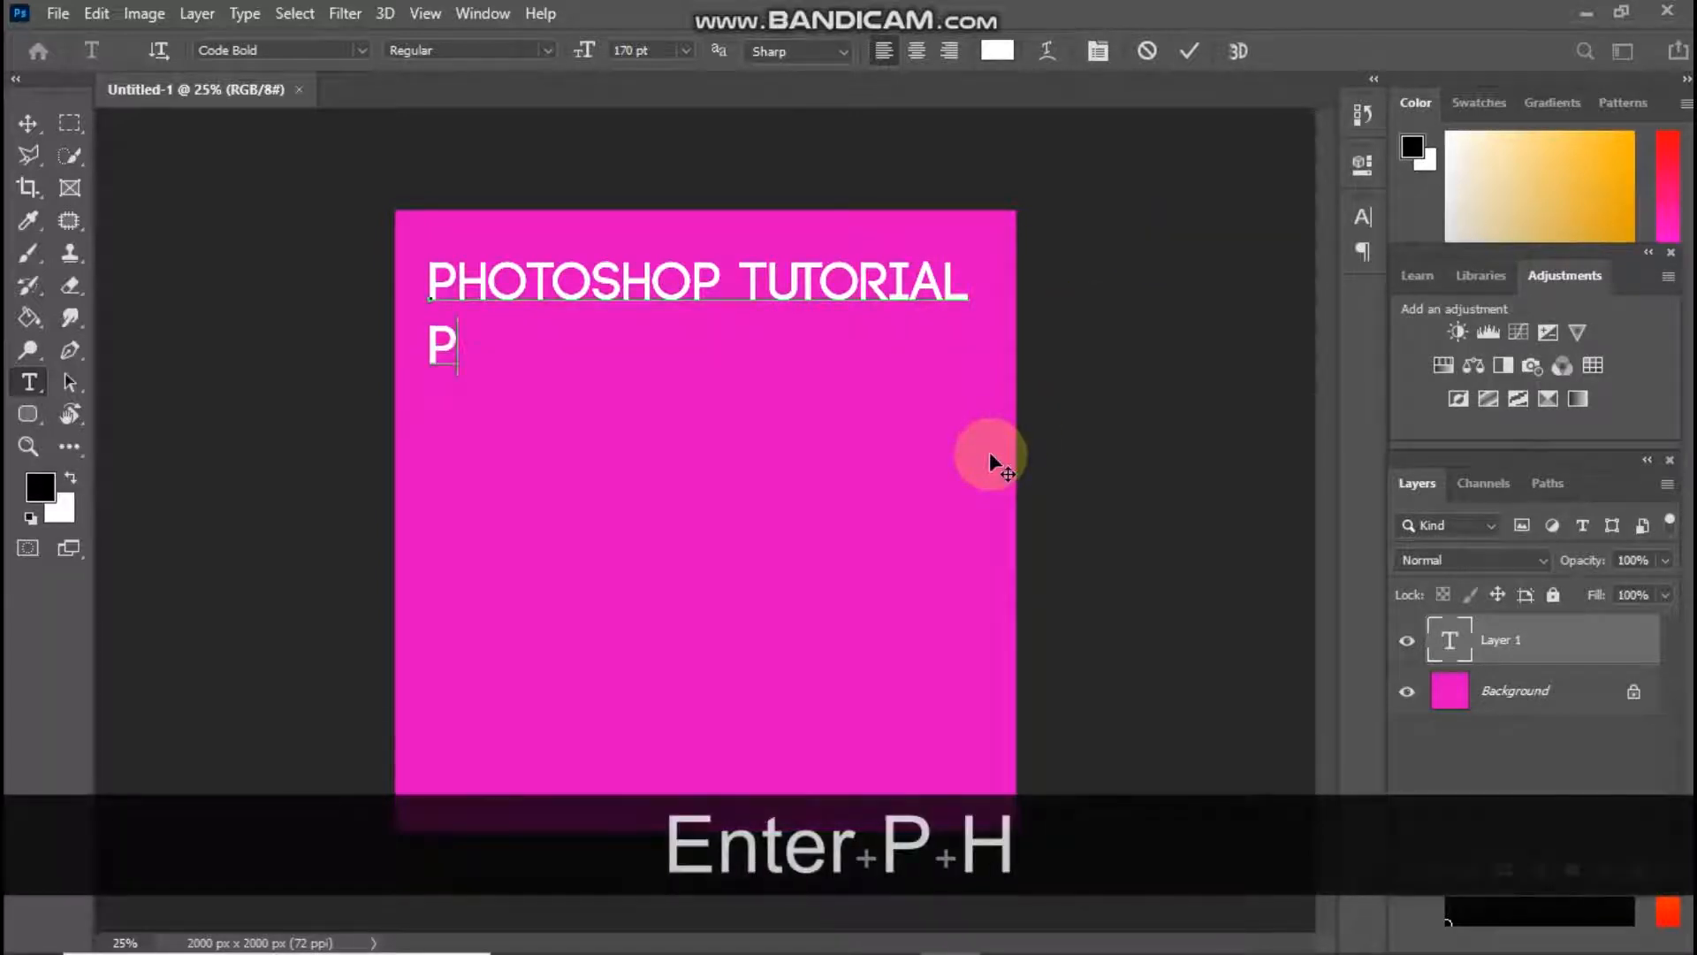
pyautogui.write('HOTO')
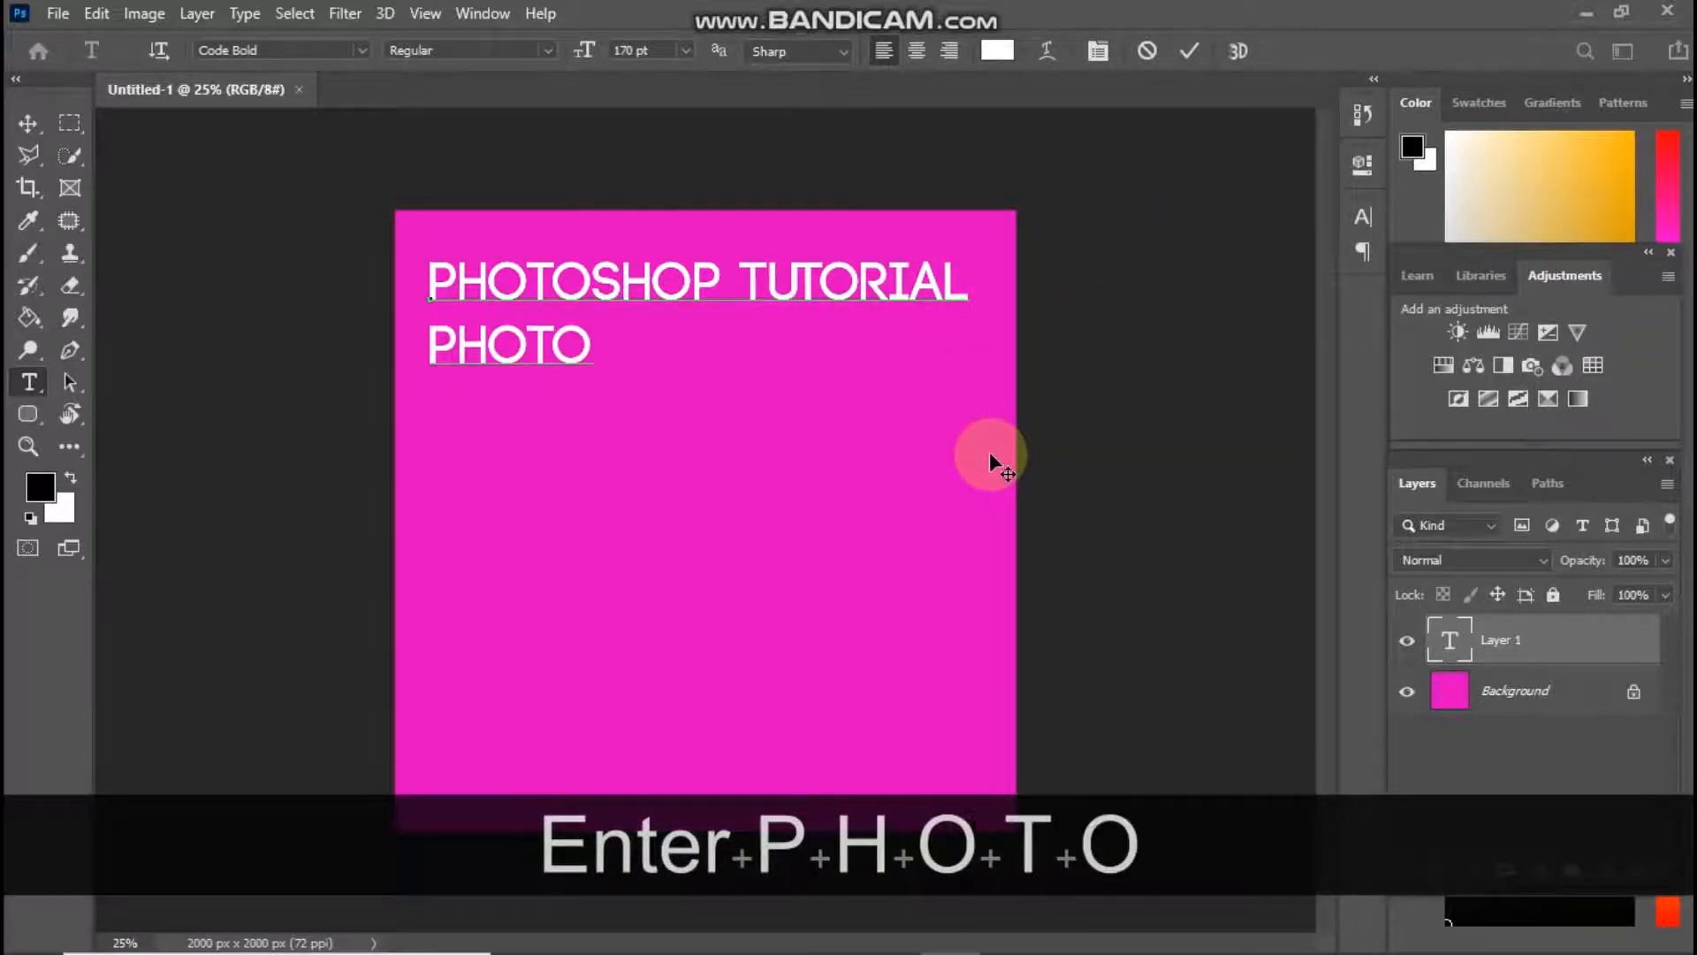
pyautogui.write('SHOP ')
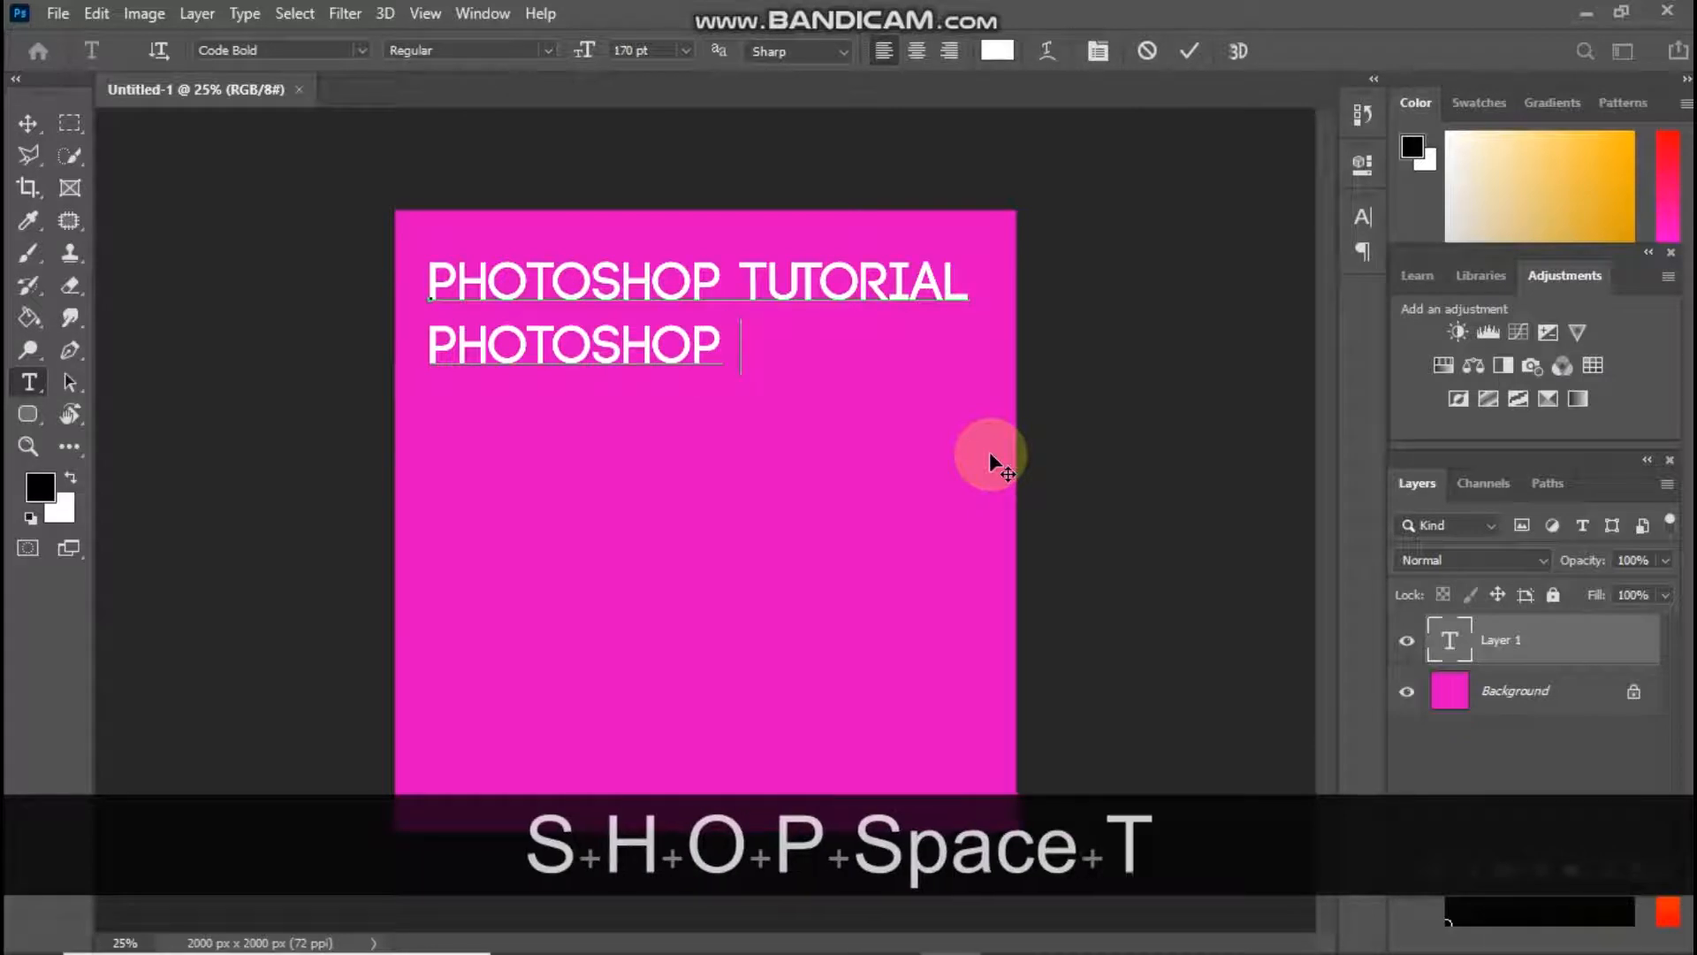
pyautogui.write('TUTORIAL')
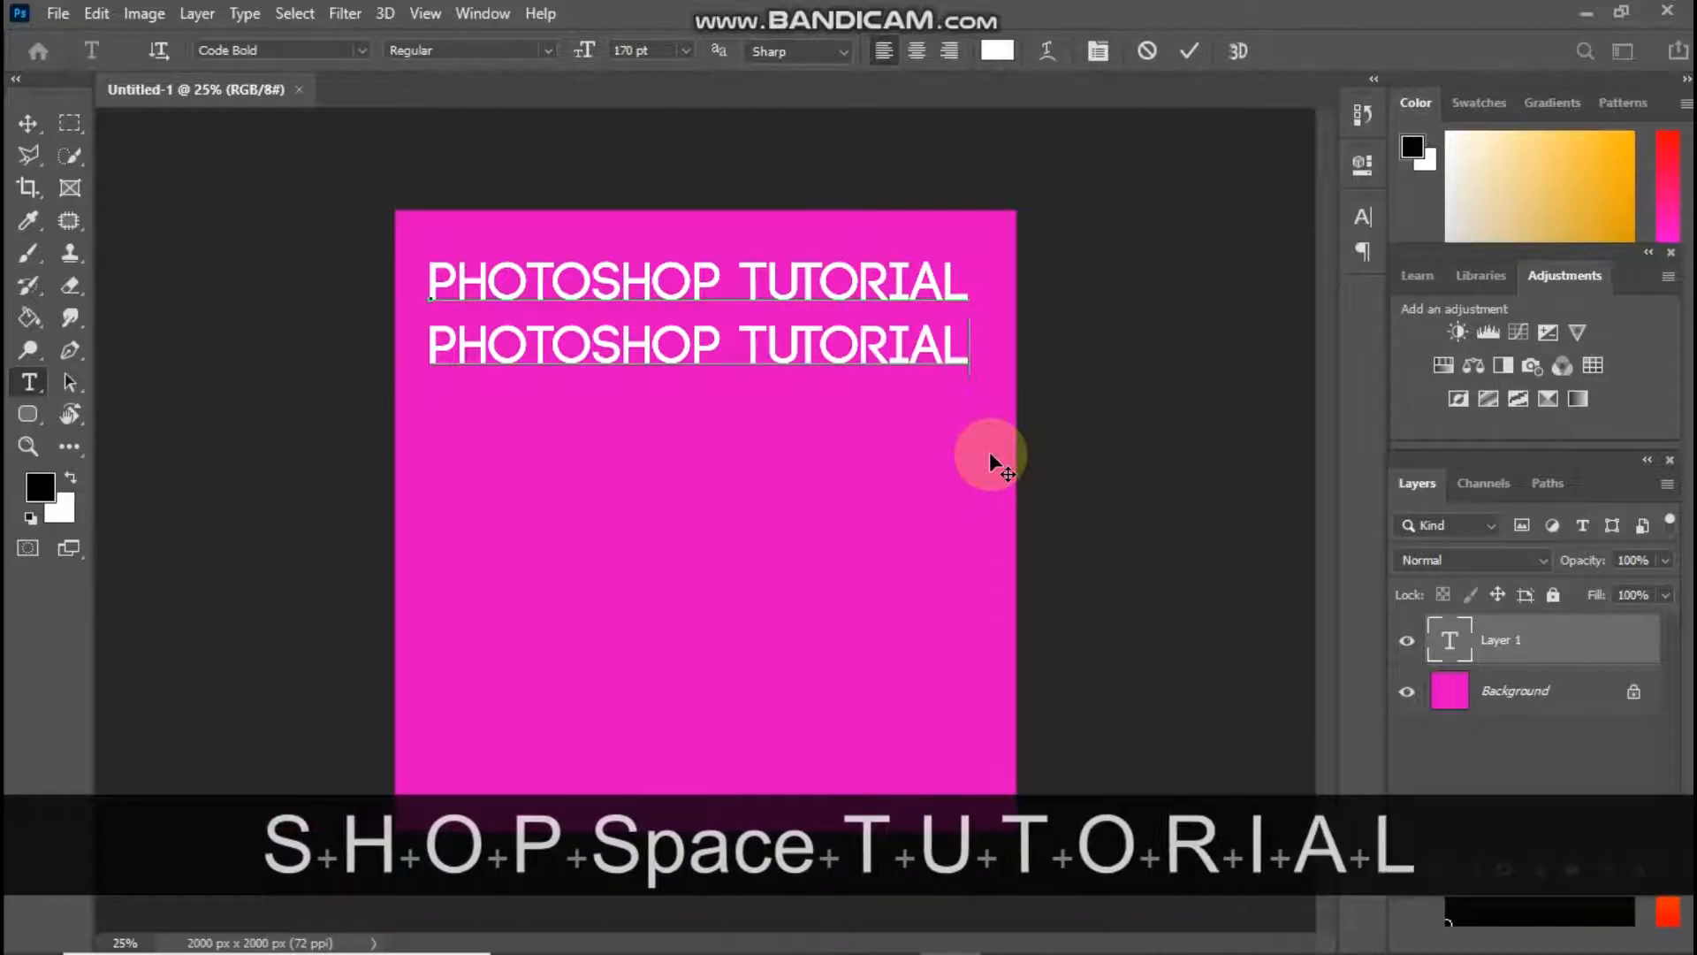
# Add a third line reading "PHOTOSHOP TUTORIAL" to the text block
pyautogui.press('Return')
pyautogui.write('PHO')
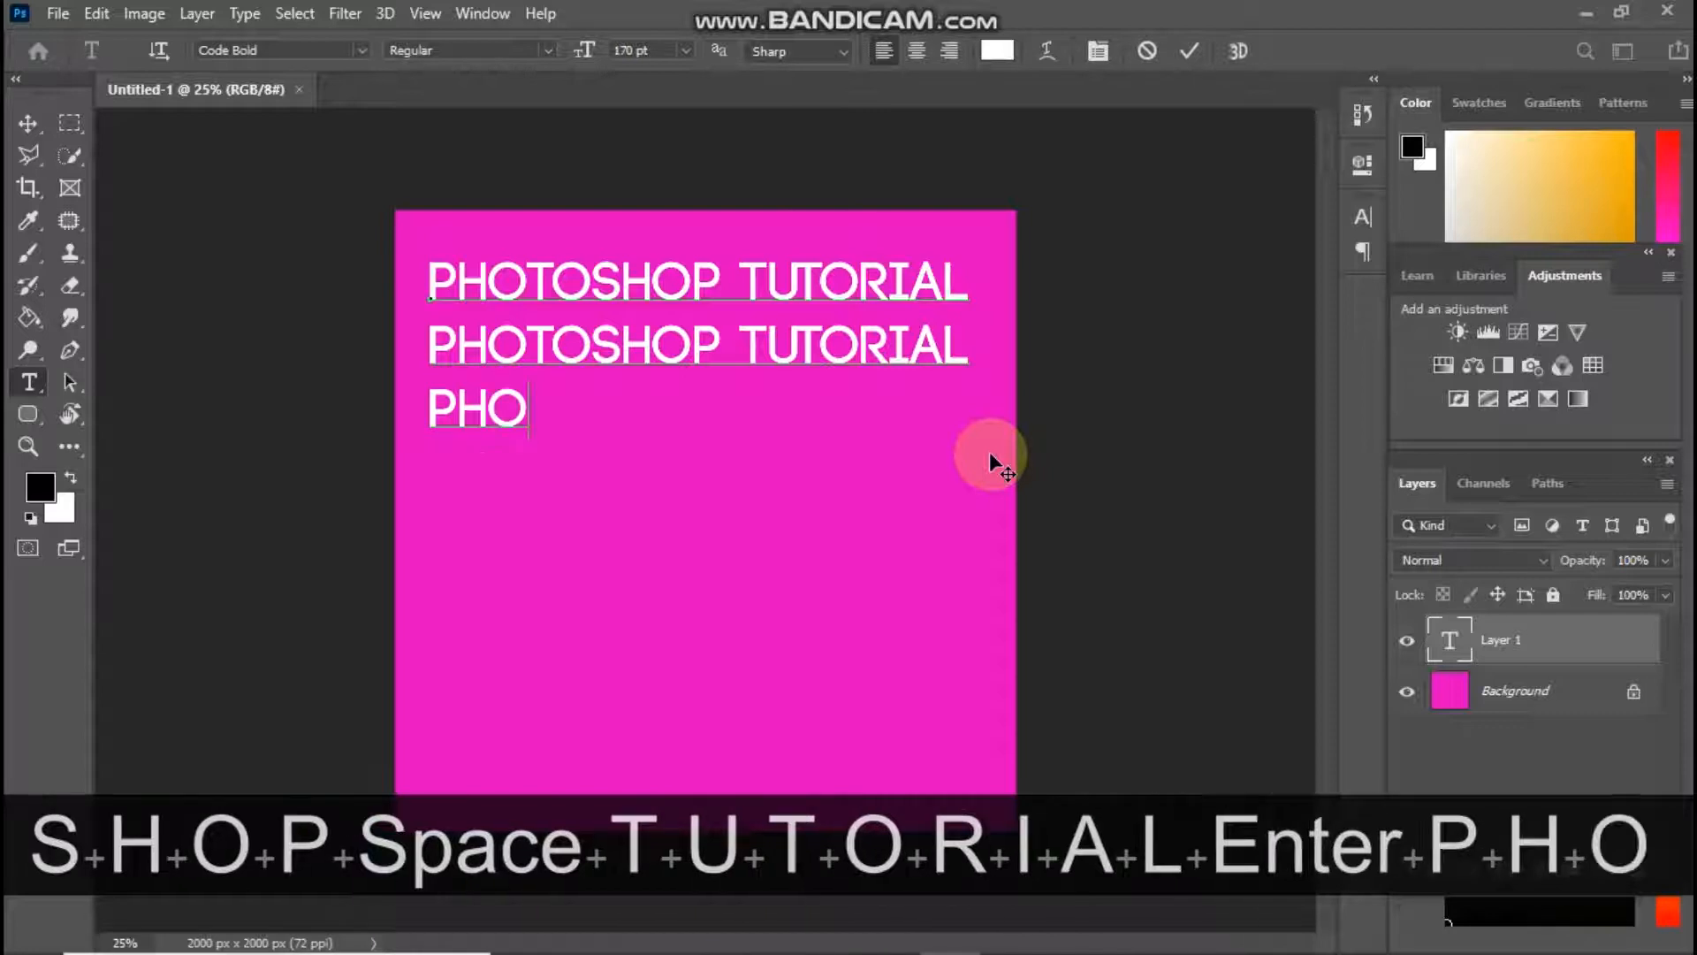
pyautogui.write('YO')
pyautogui.press('BackSpace')
pyautogui.press('BackSpace')
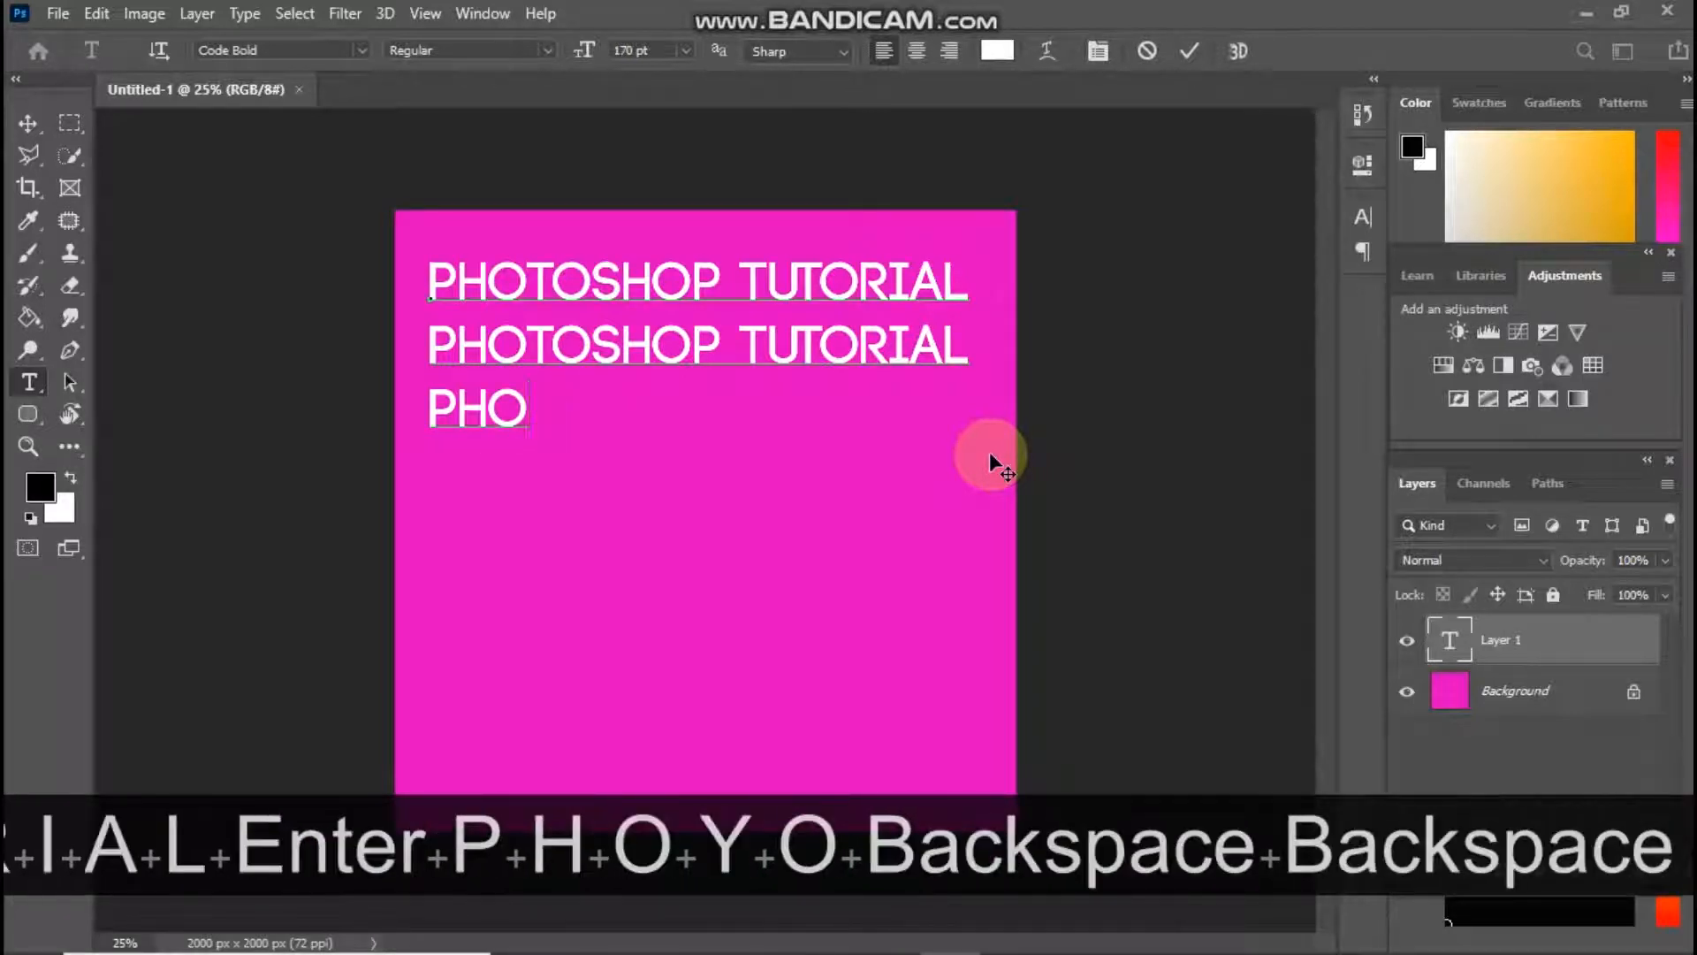
pyautogui.write('TOSHOP')
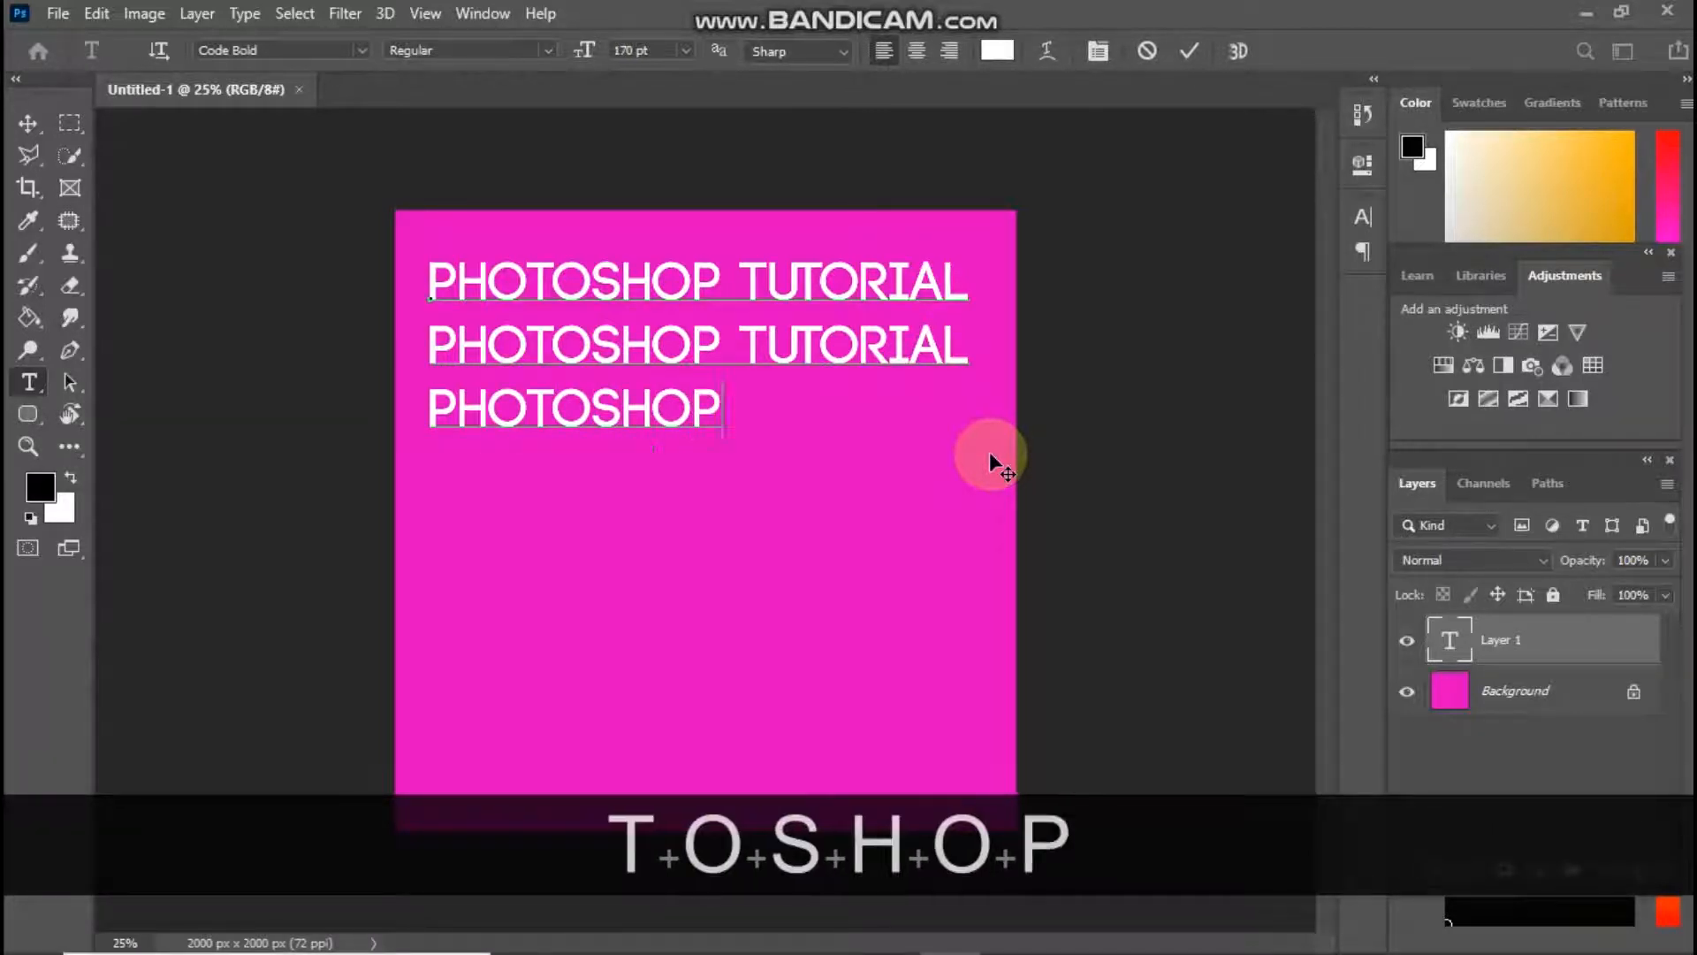
pyautogui.write(' TUTORI')
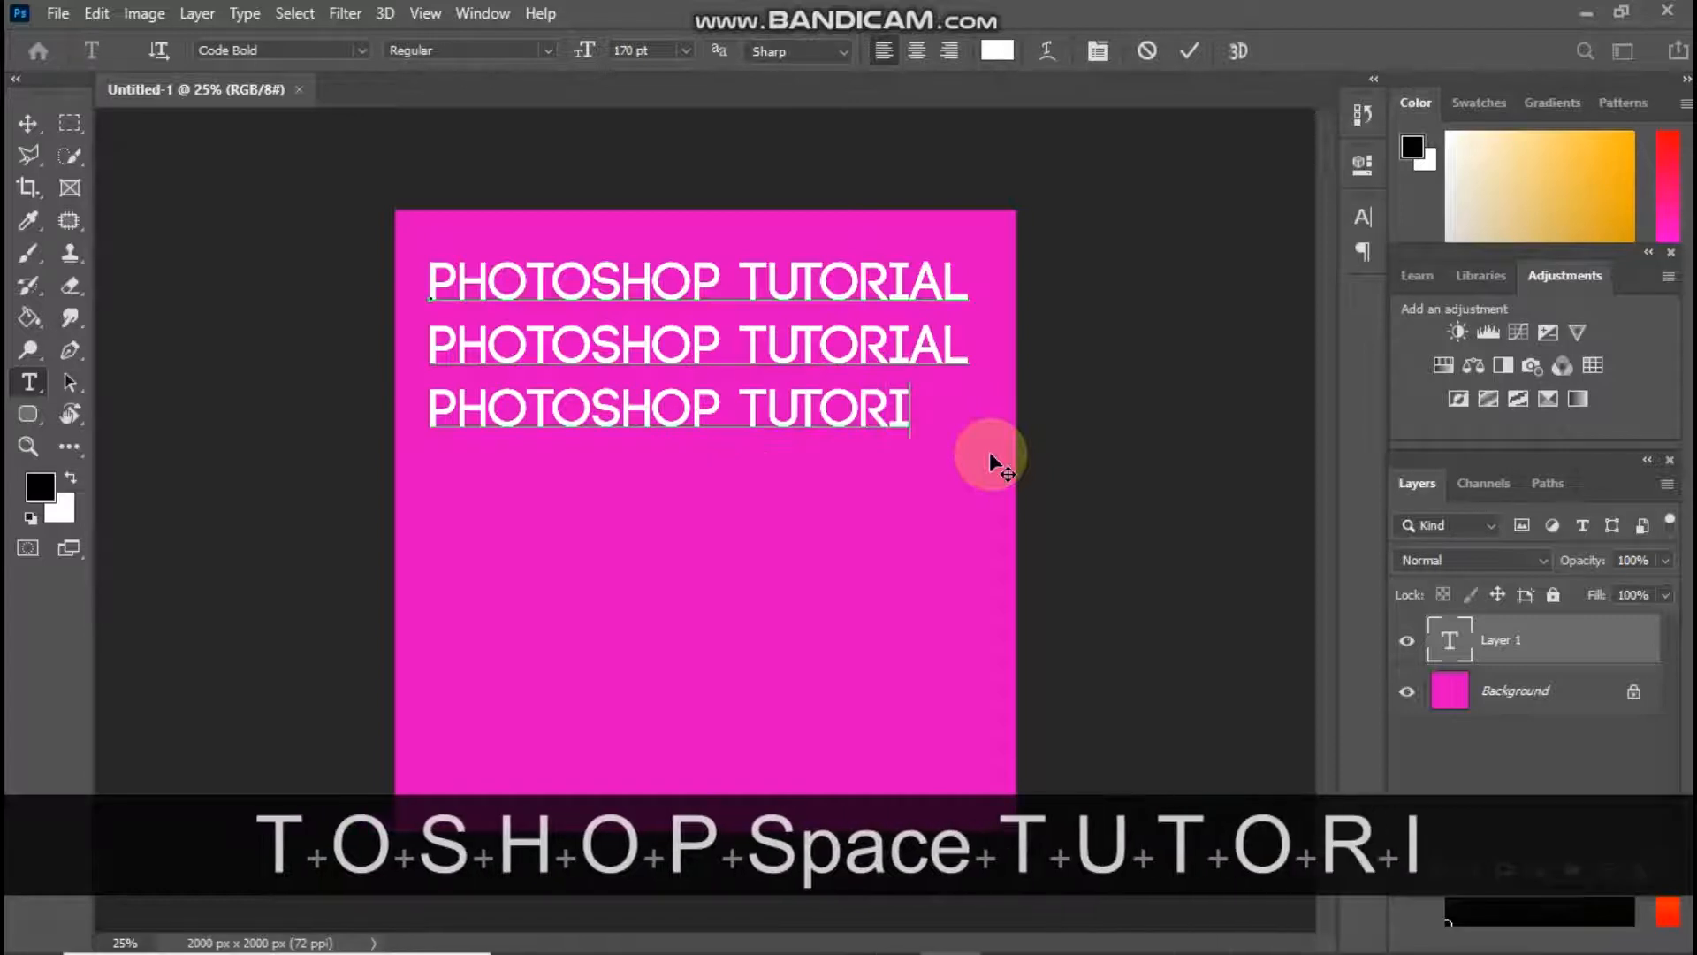
pyautogui.write('AL')
# Add a fourth line reading "PHOTOSHOP TUTORIAL" to the text block
pyautogui.press('Return')
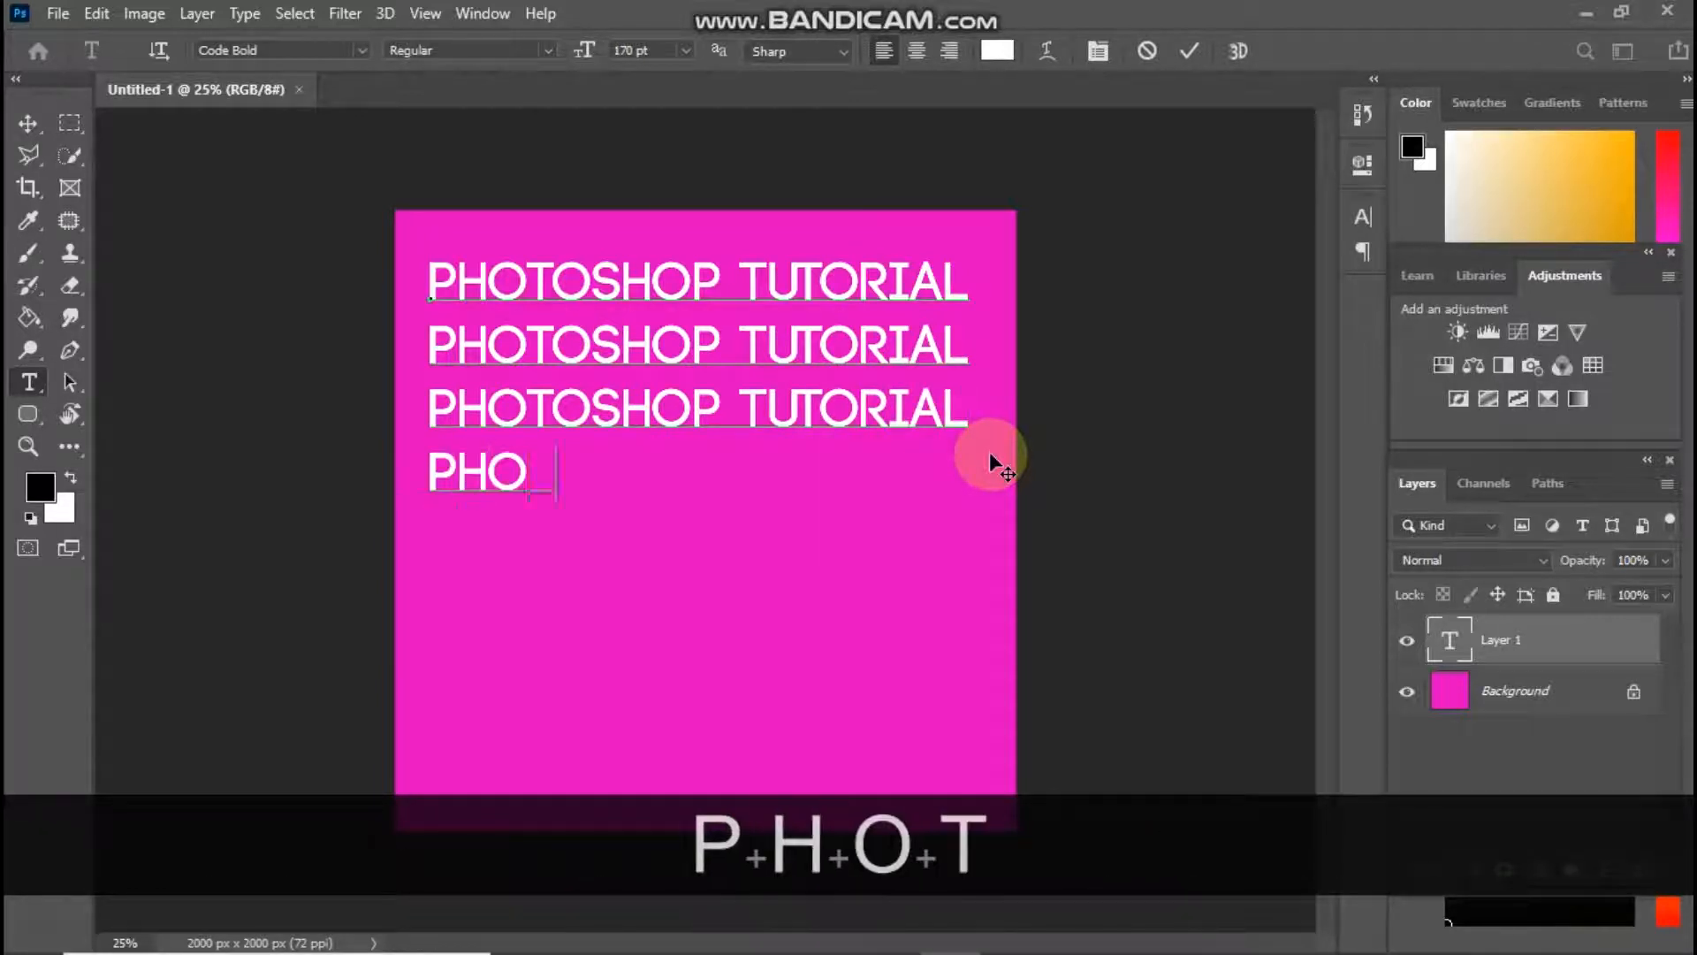
pyautogui.write('PHOTOSHOP ')
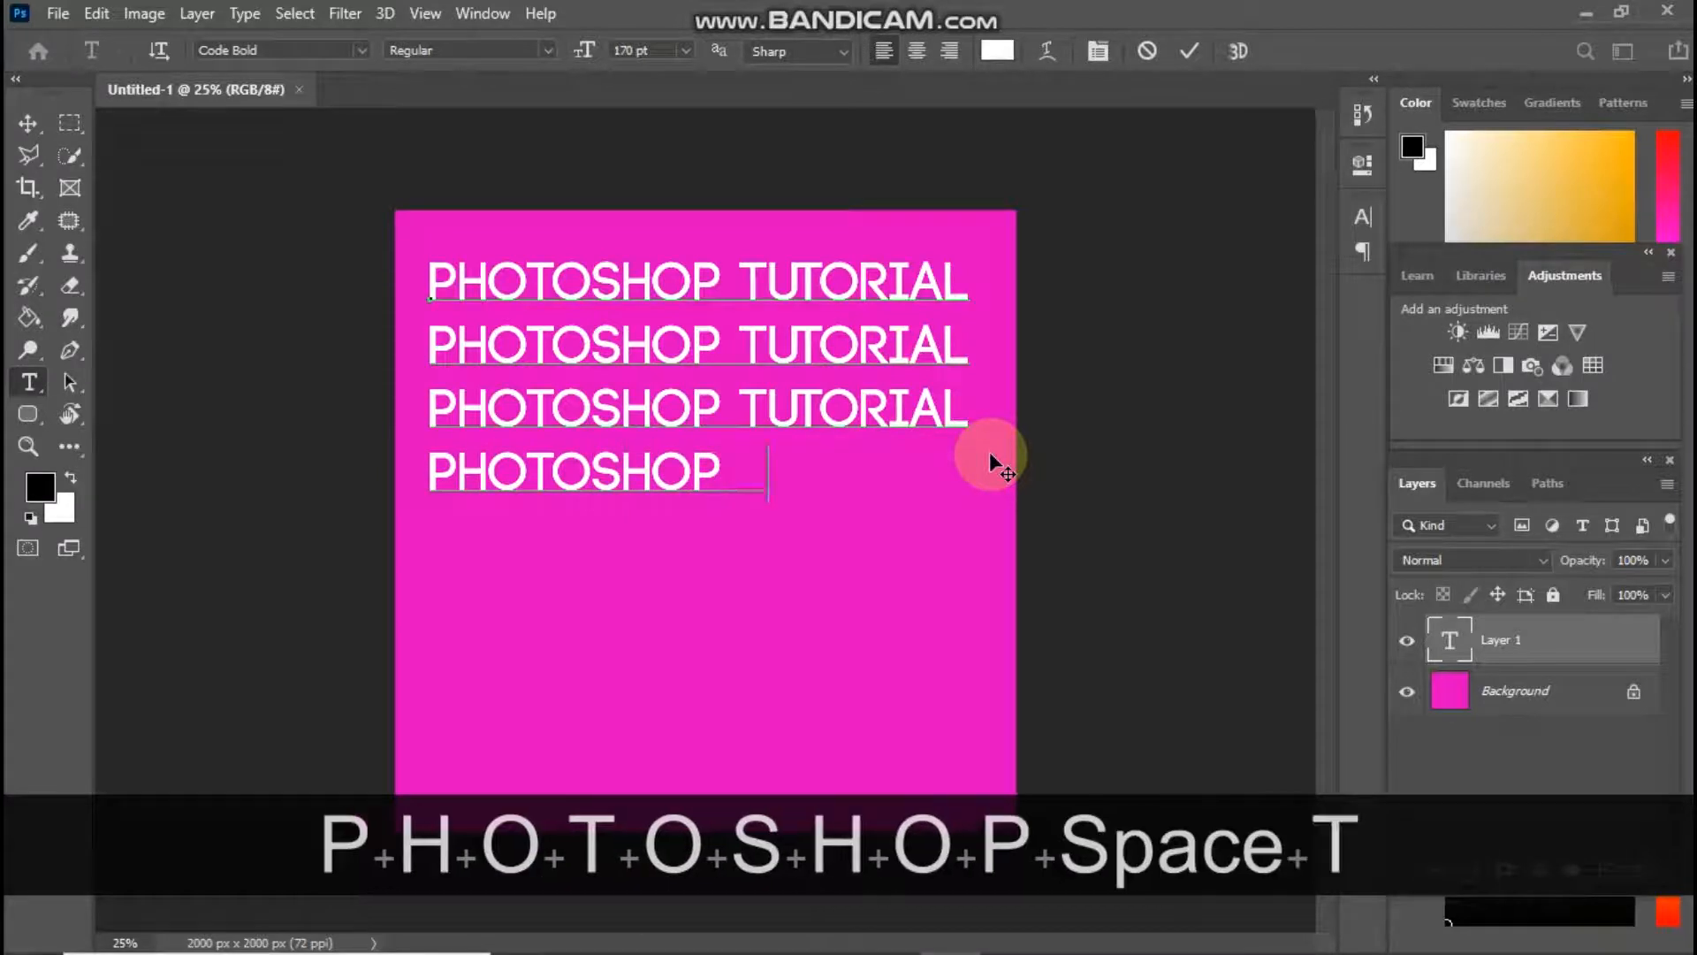
pyautogui.write('TUTORIAL')
# Add a fifth line reading "PHOTOSHOP TUTORIAL" to the text block
pyautogui.press('Return')
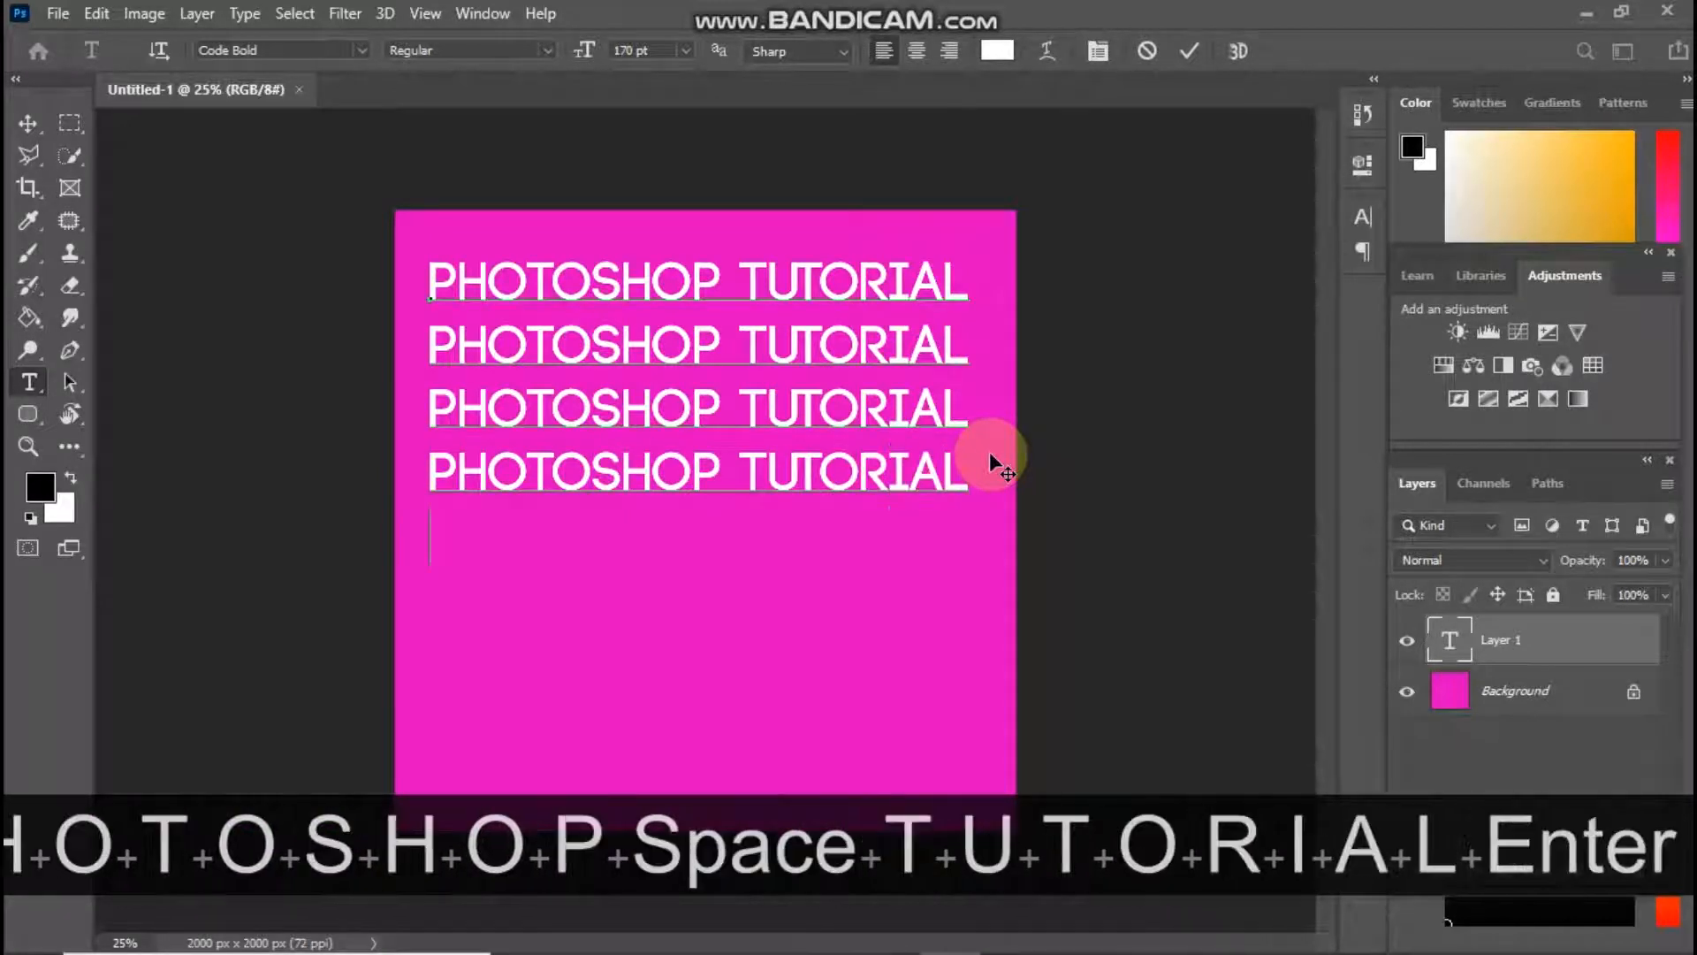
pyautogui.write('PHO')
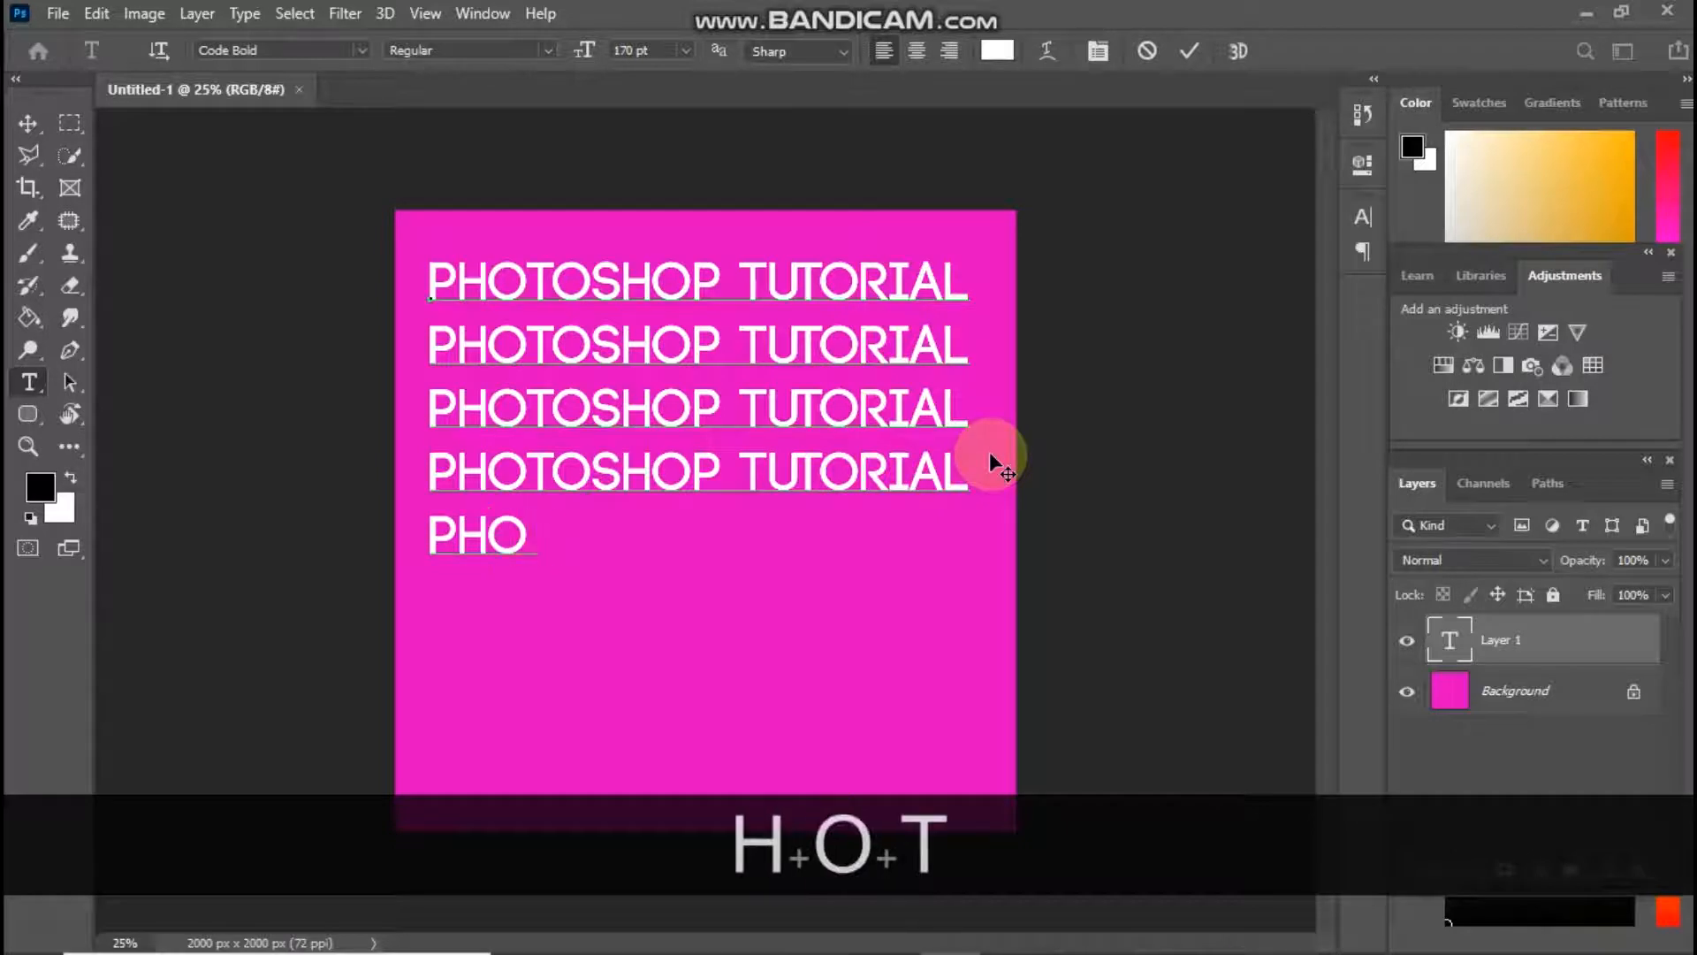
pyautogui.write('TOSHOP T')
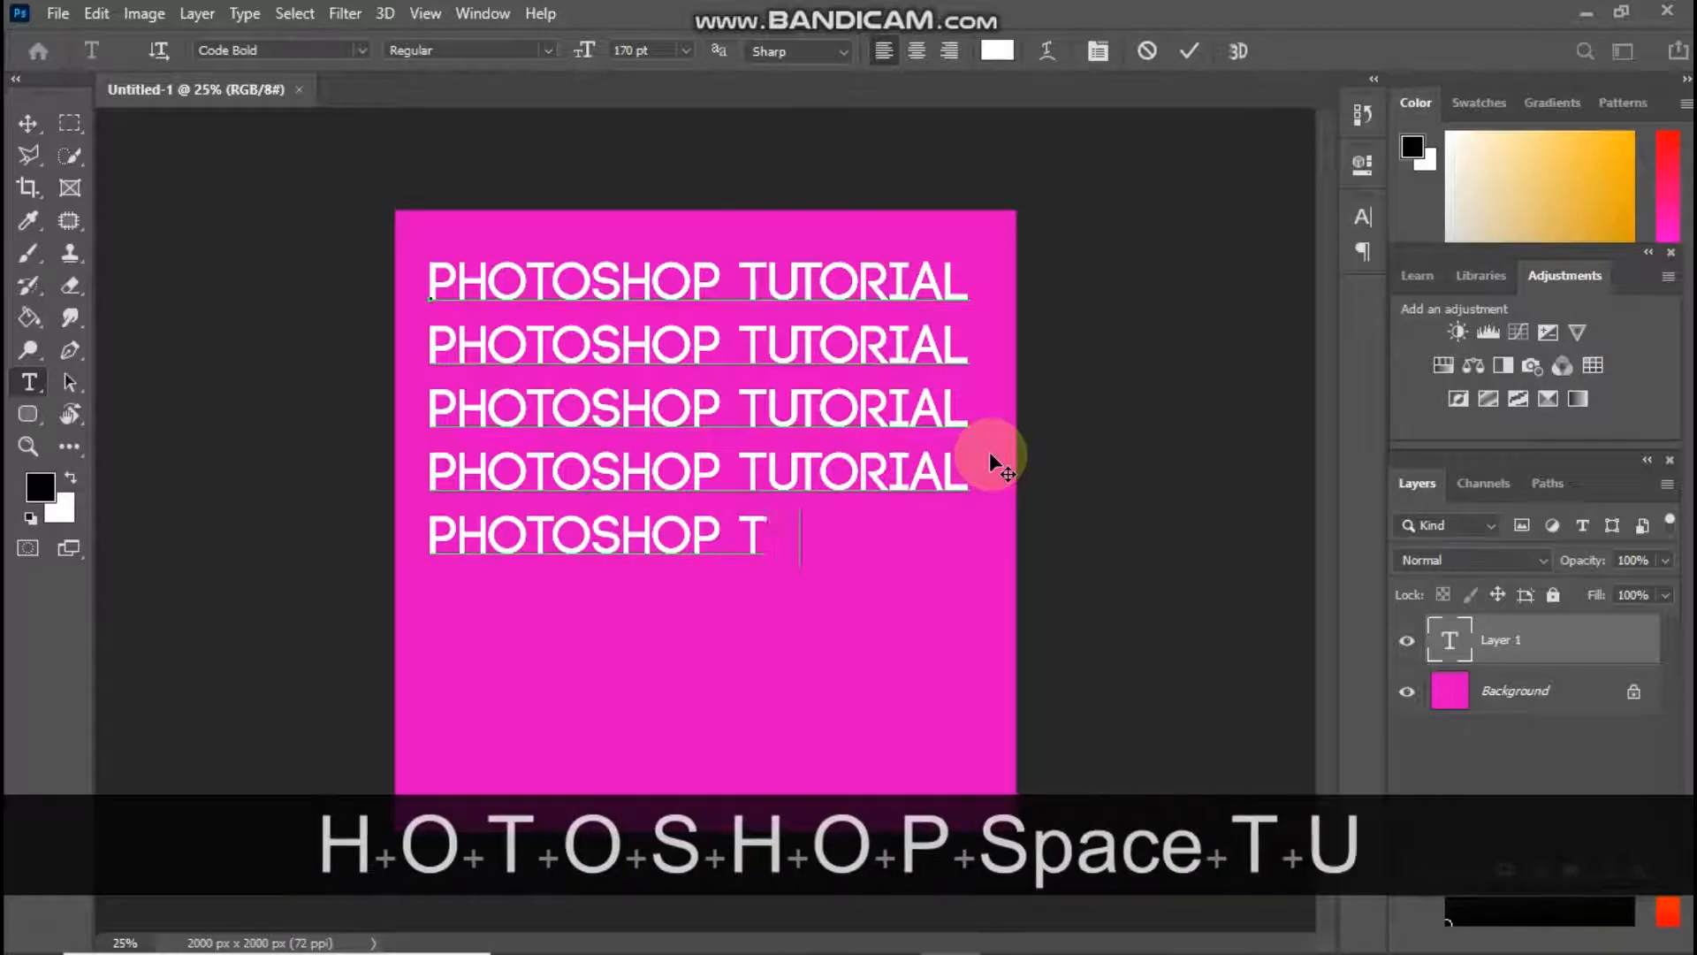
pyautogui.write('UTOI')
pyautogui.press('BackSpace')
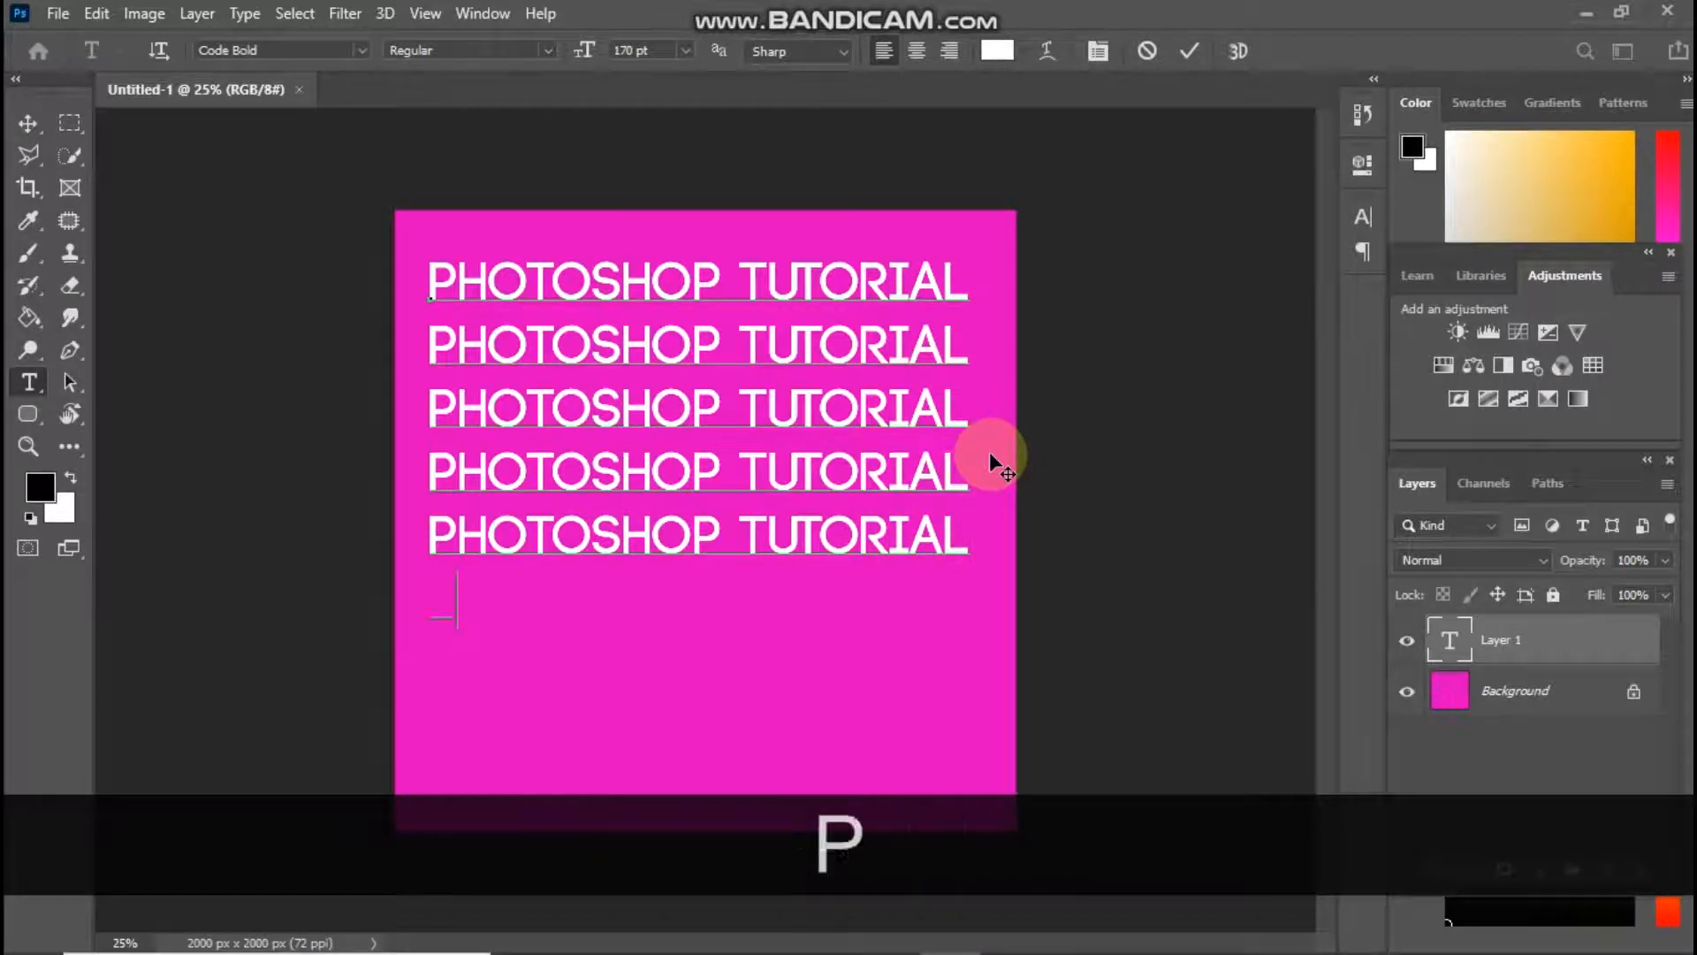
# Add a sixth line reading "PHOTOSHOP TUTORIAL" to the text block, correcting the misspelled ending
pyautogui.write('SHOP')
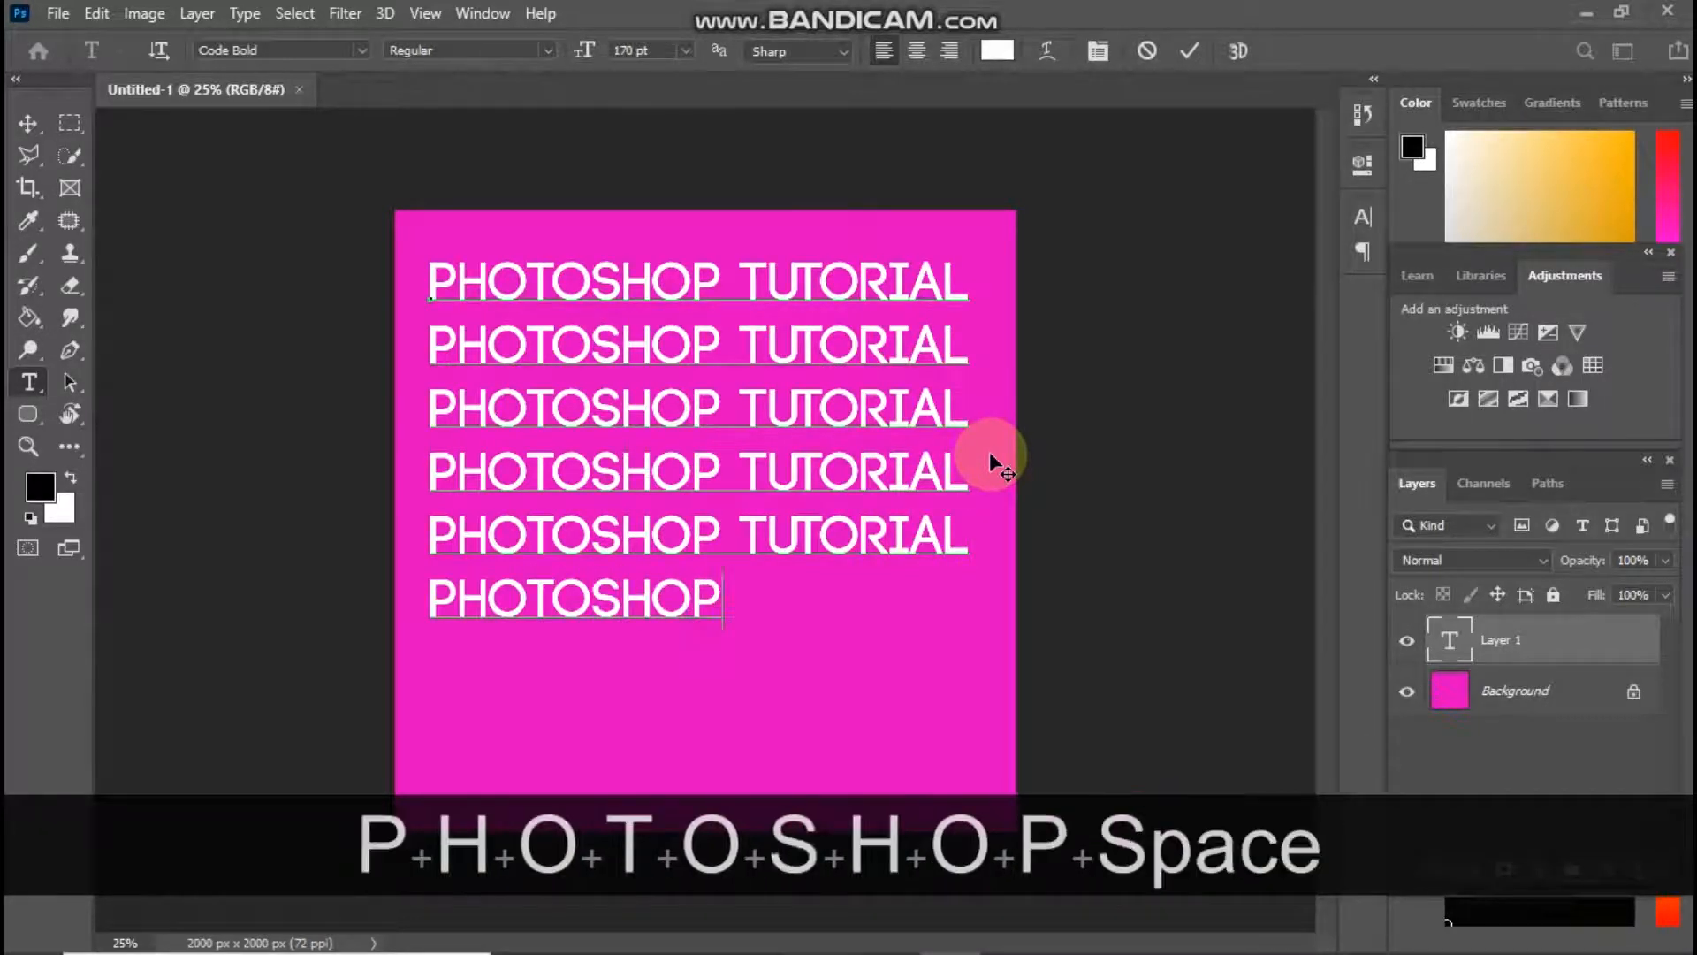
pyautogui.write(' TUTOTRIA;')
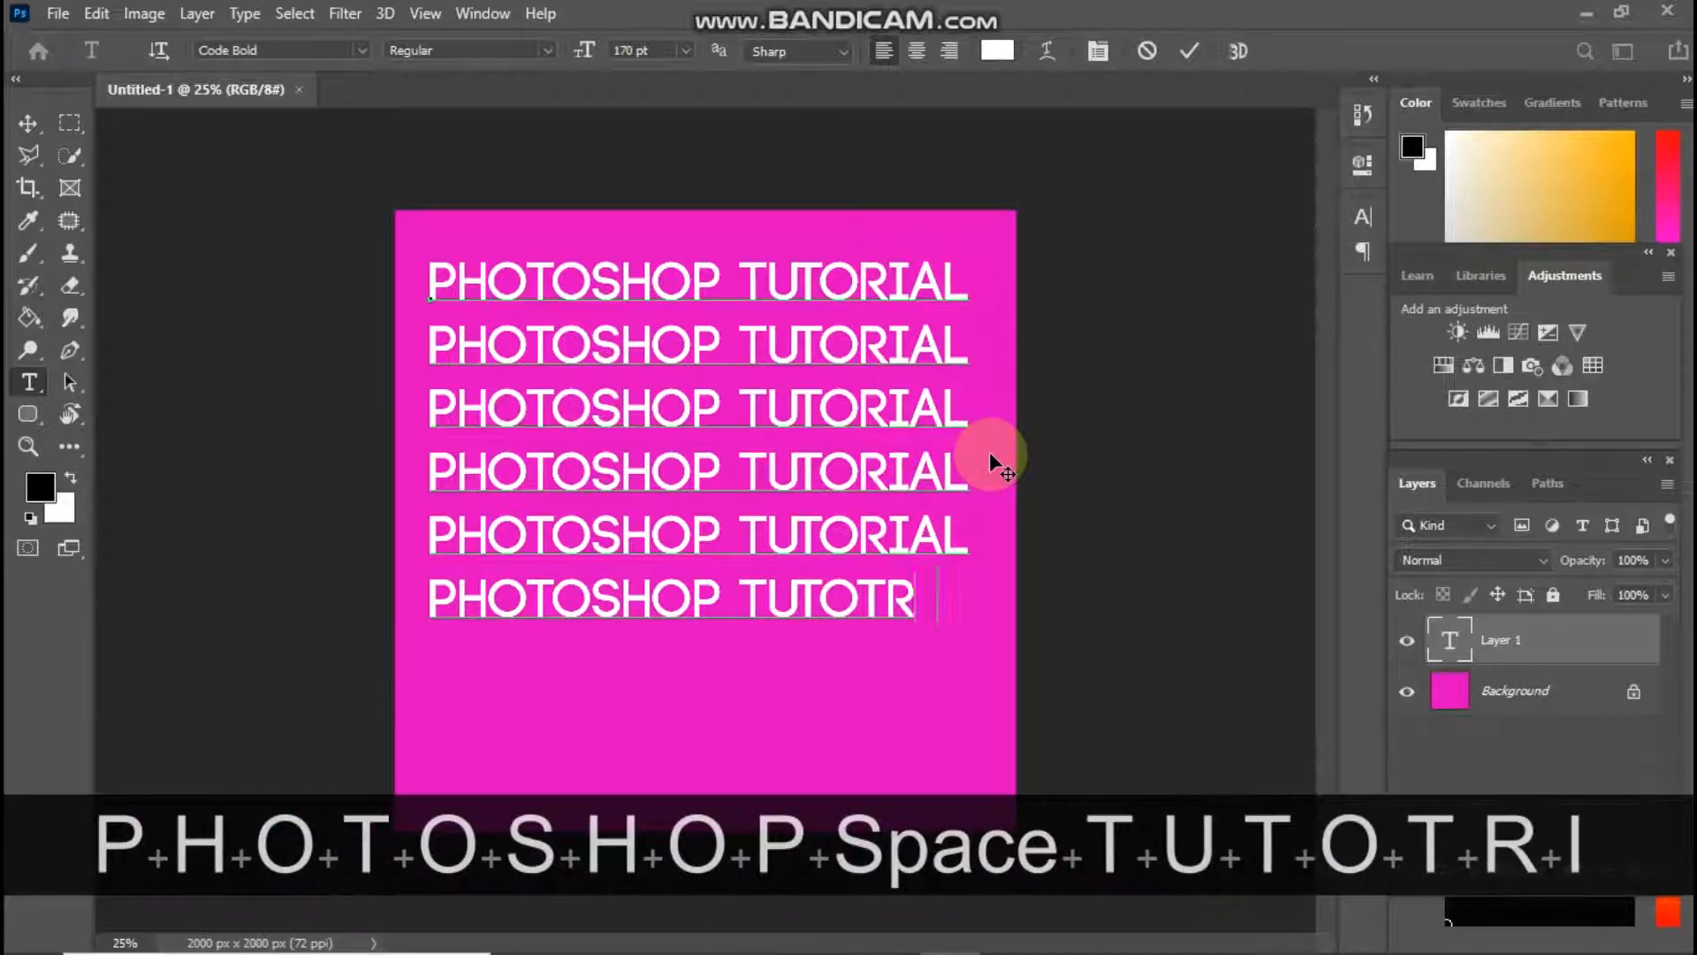
pyautogui.press('BackSpace')
pyautogui.press('BackSpace')
pyautogui.press('BackSpace')
pyautogui.press('BackSpace')
pyautogui.press('BackSpace')
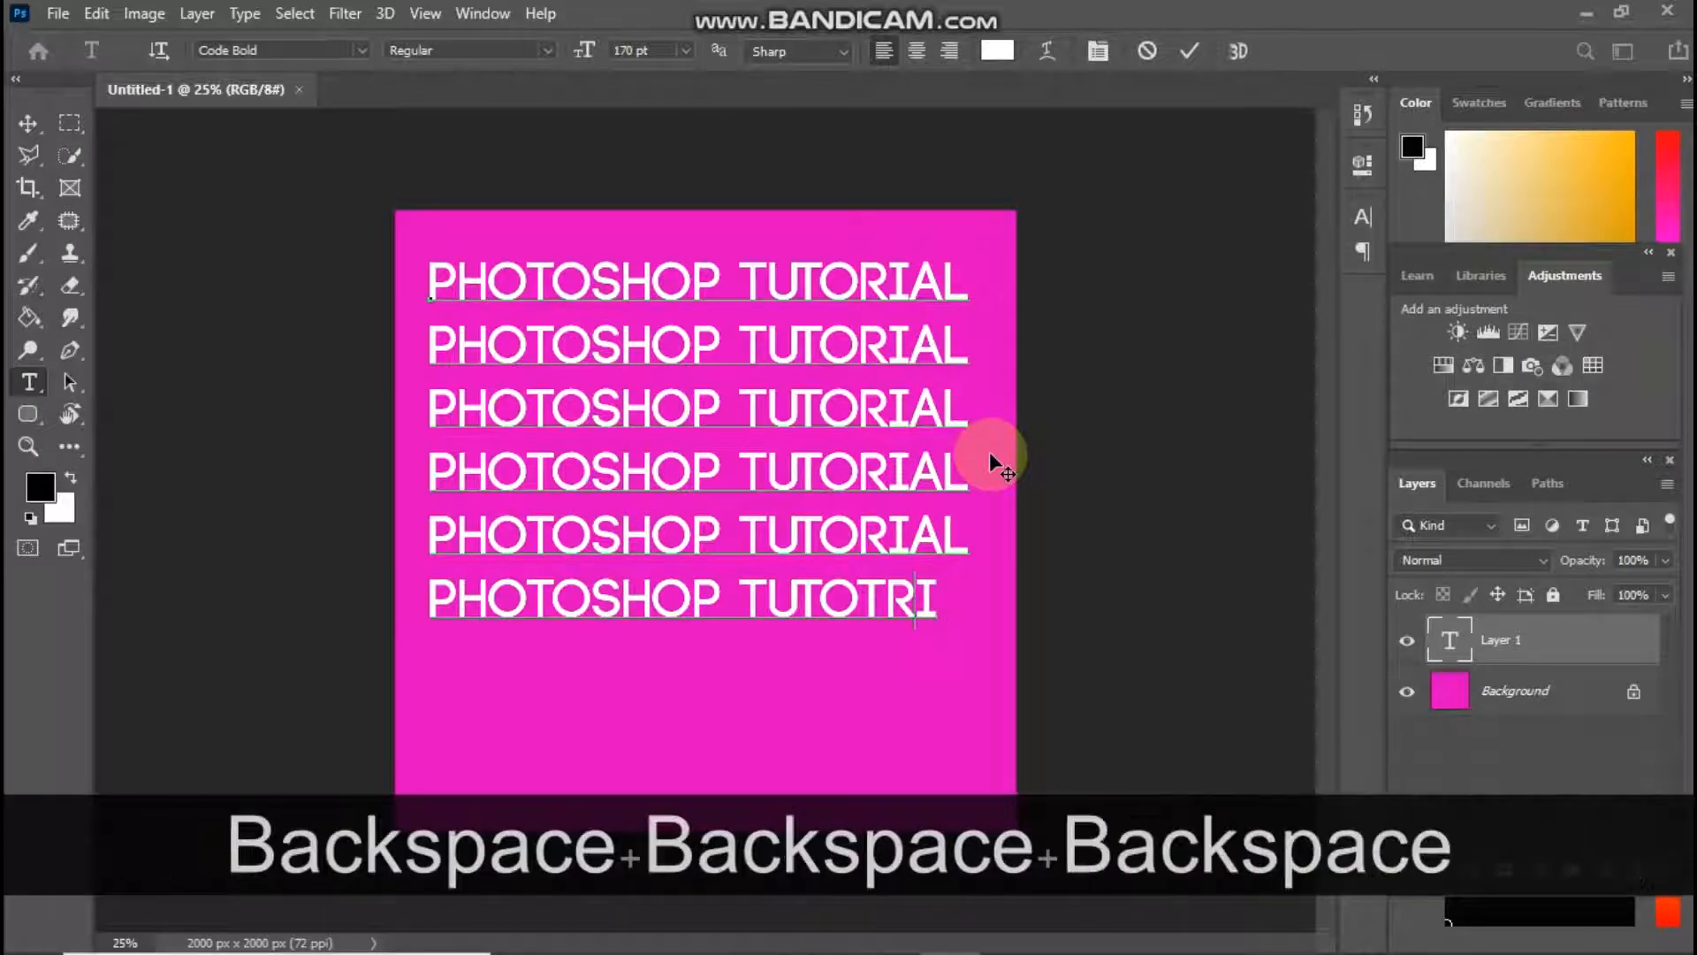
pyautogui.write('RIAL ')
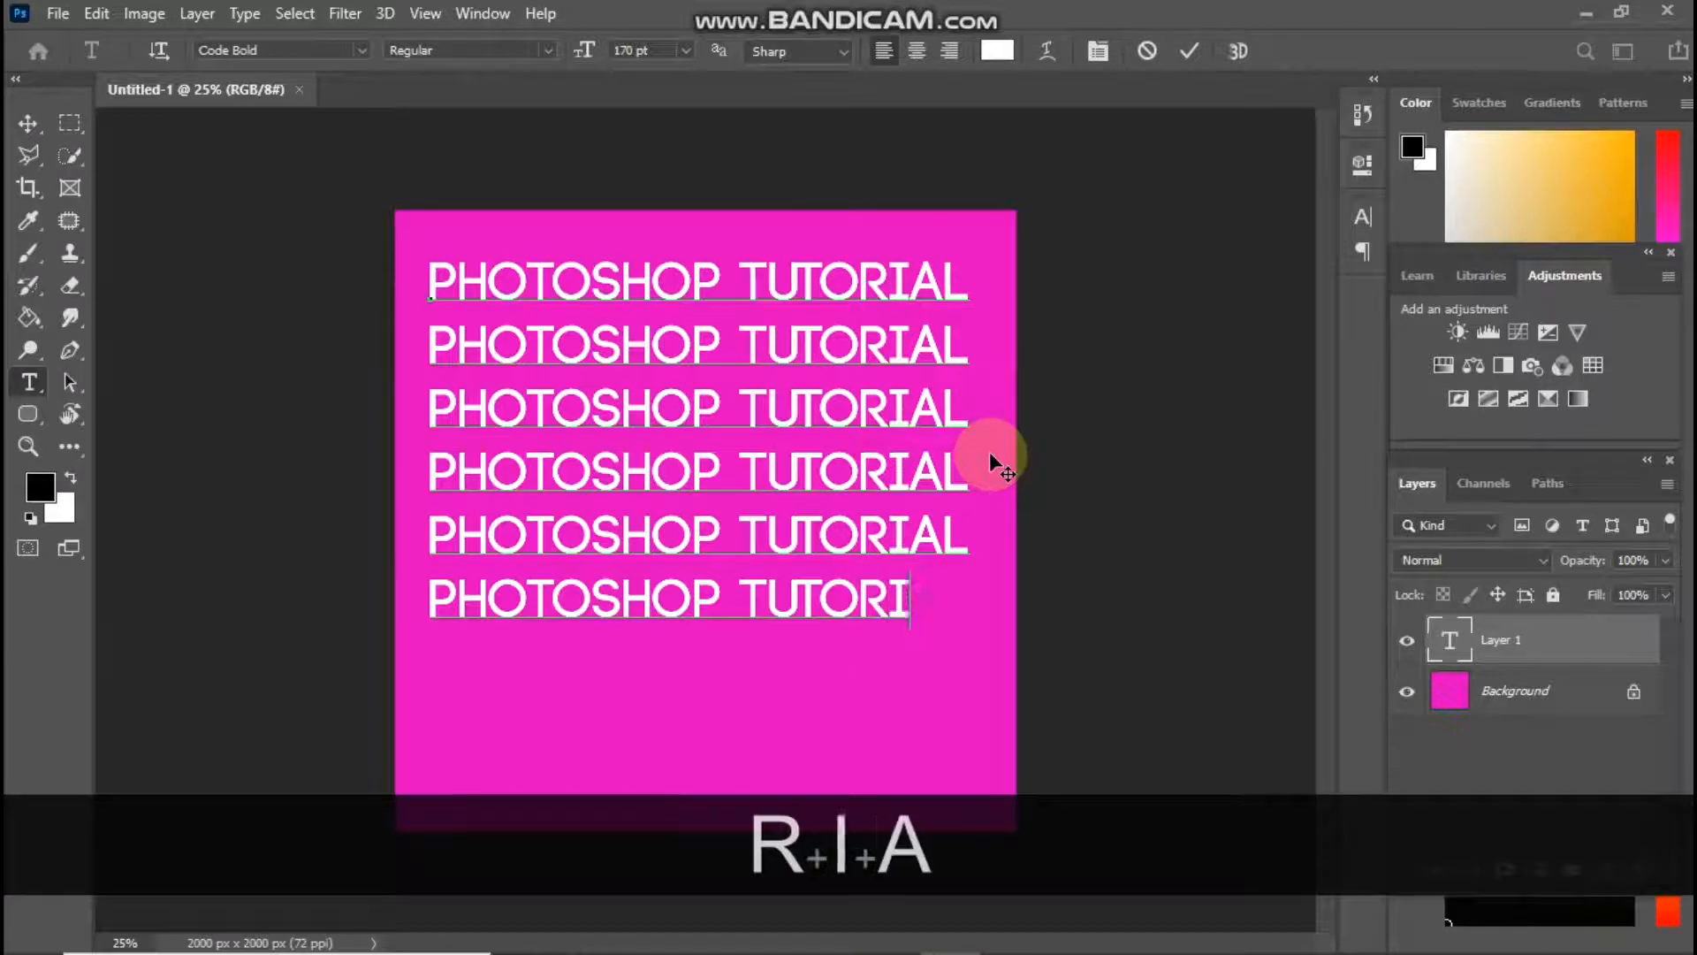
pyautogui.write('P')
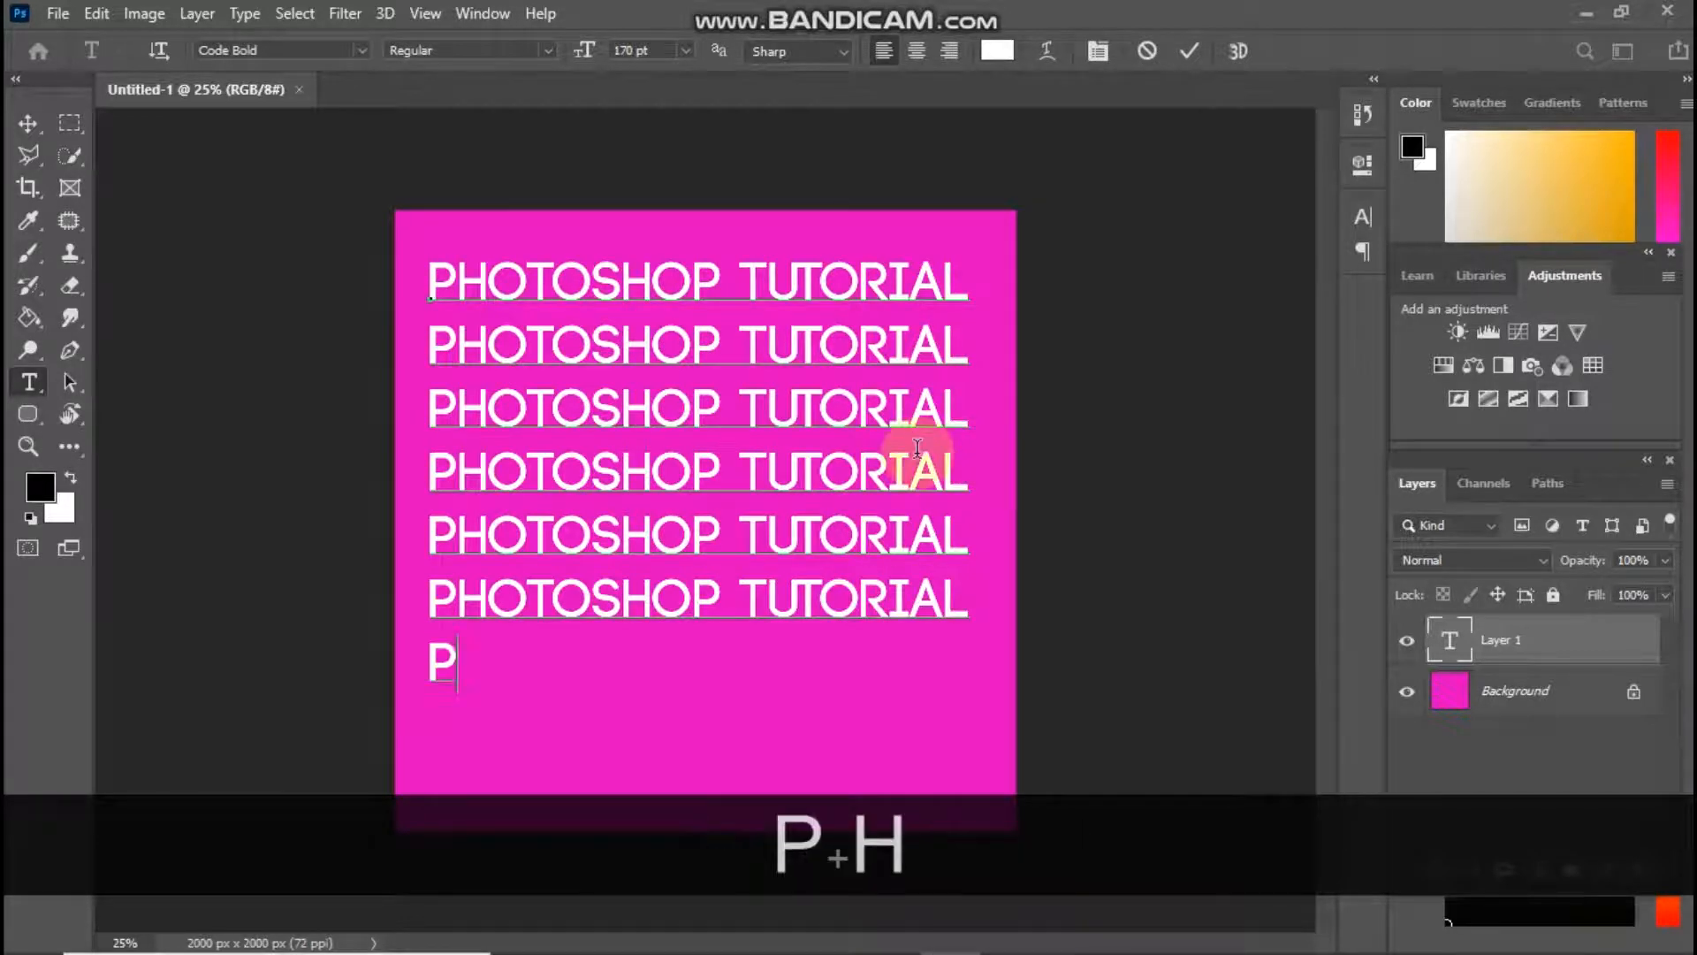
pyautogui.write('HOTOSHOP TUTOR')
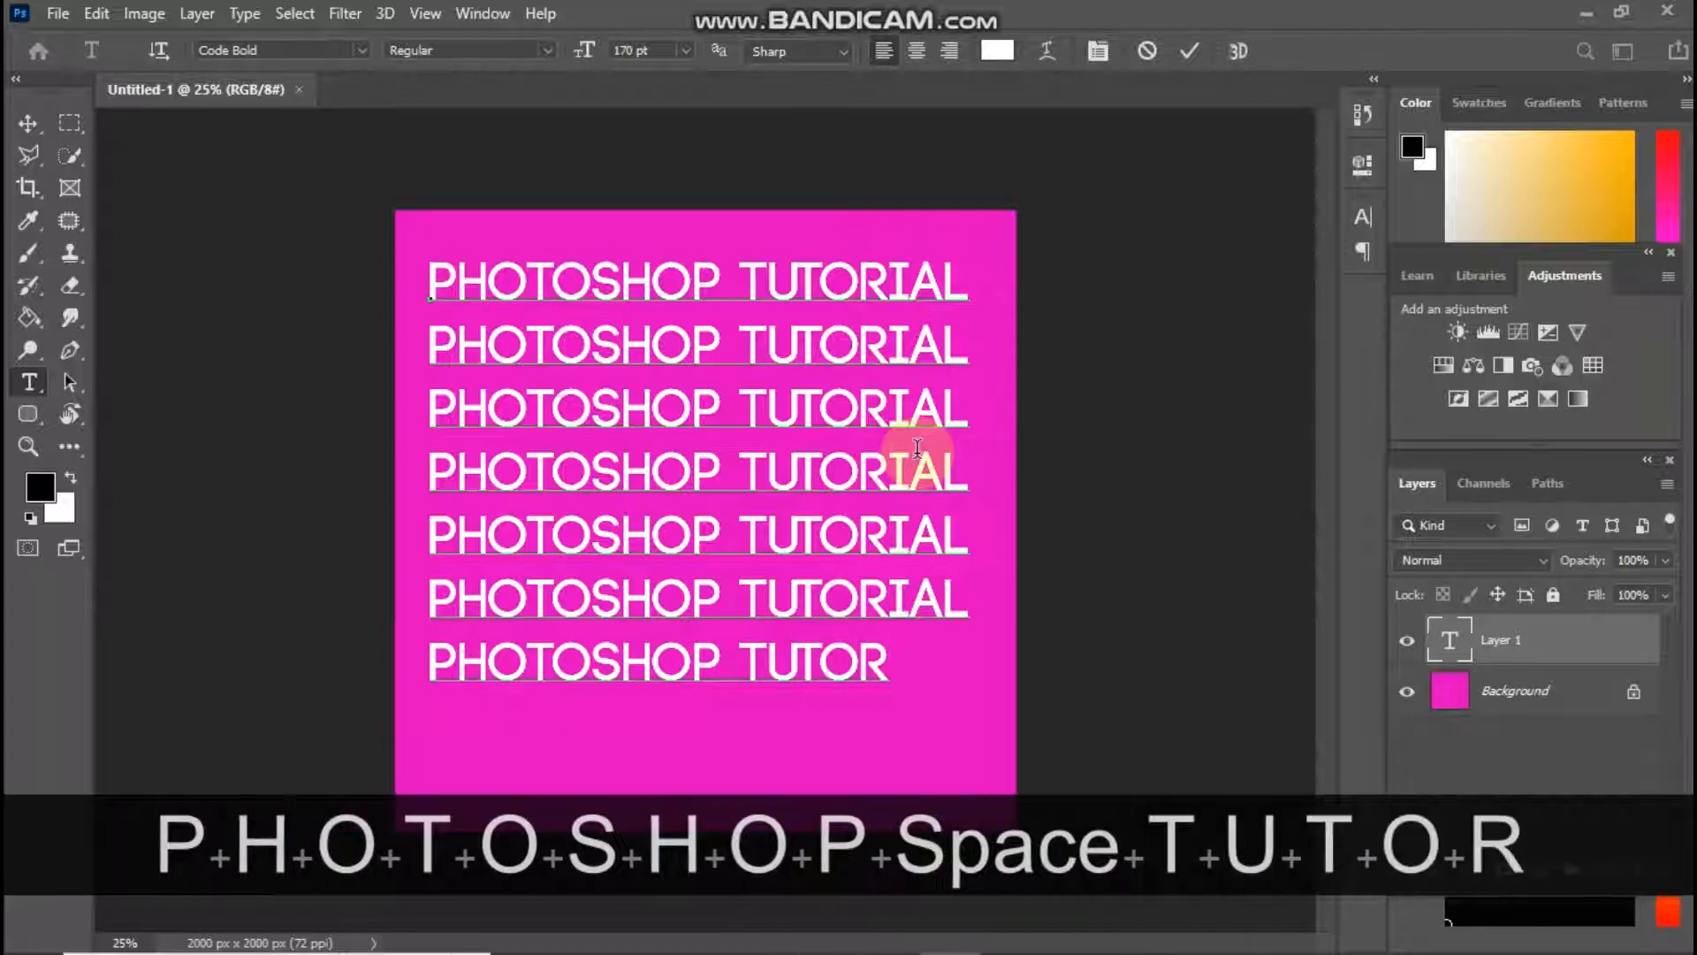
pyautogui.write('IAL')
# Add an eighth line reading "PHOTOSHOP TUTORIAL" and move the whole text block slightly down and right on the canvas
pyautogui.press('Return')
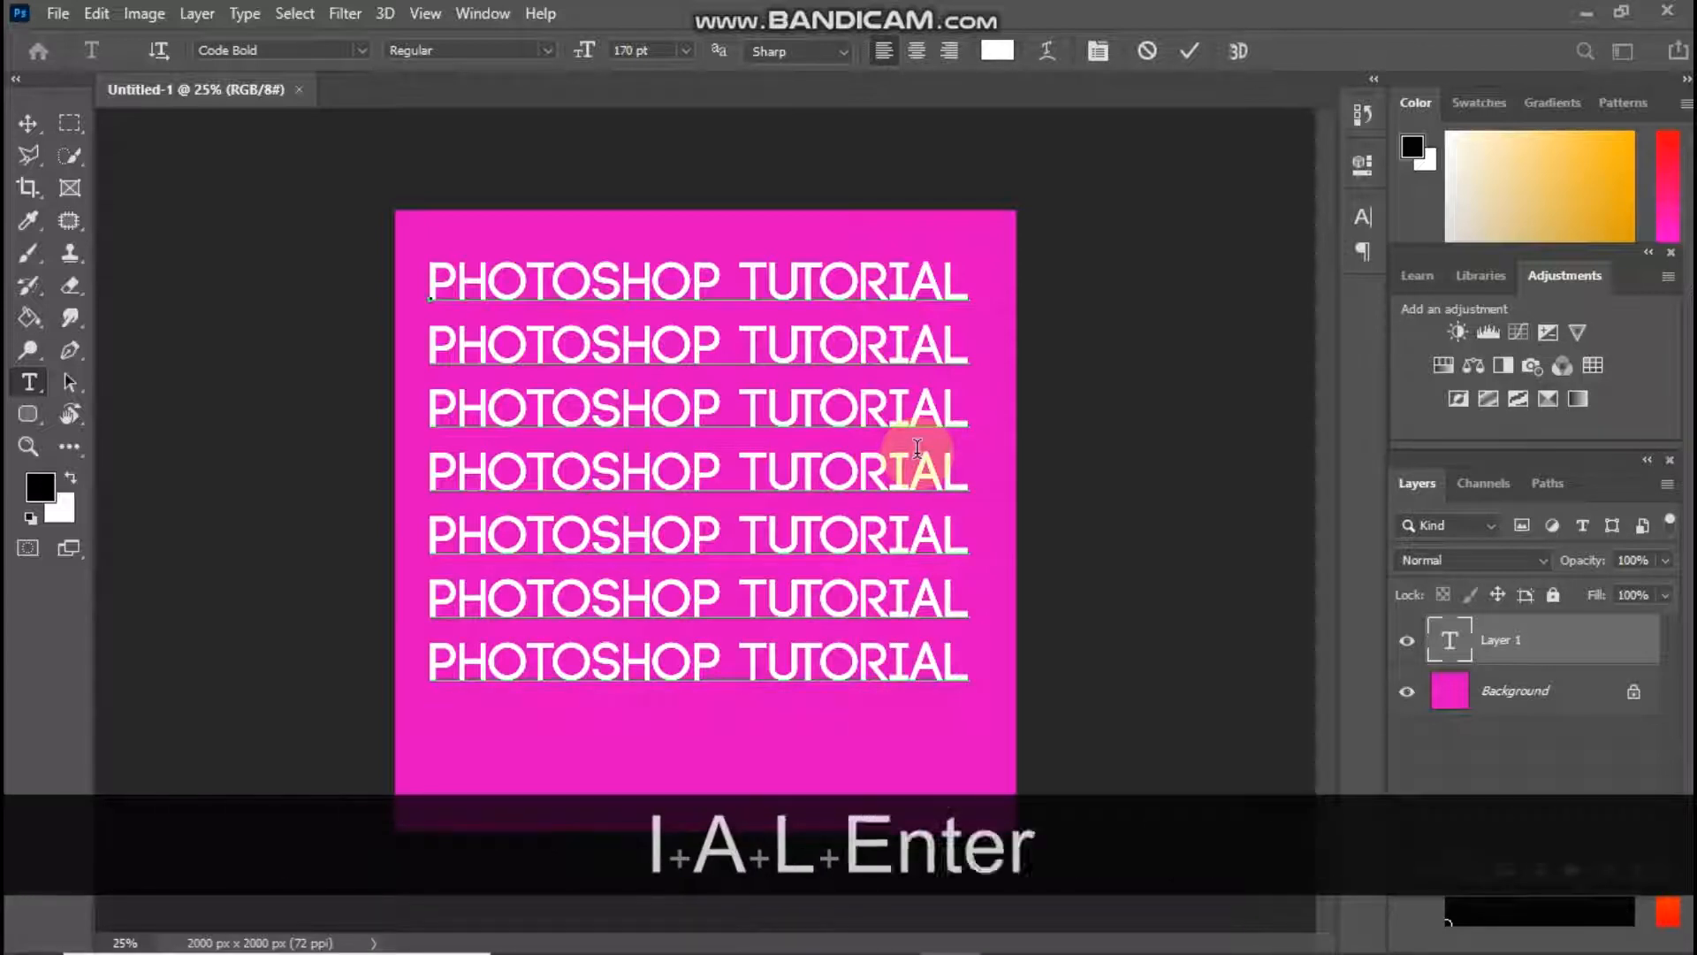
pyautogui.write('PHOO')
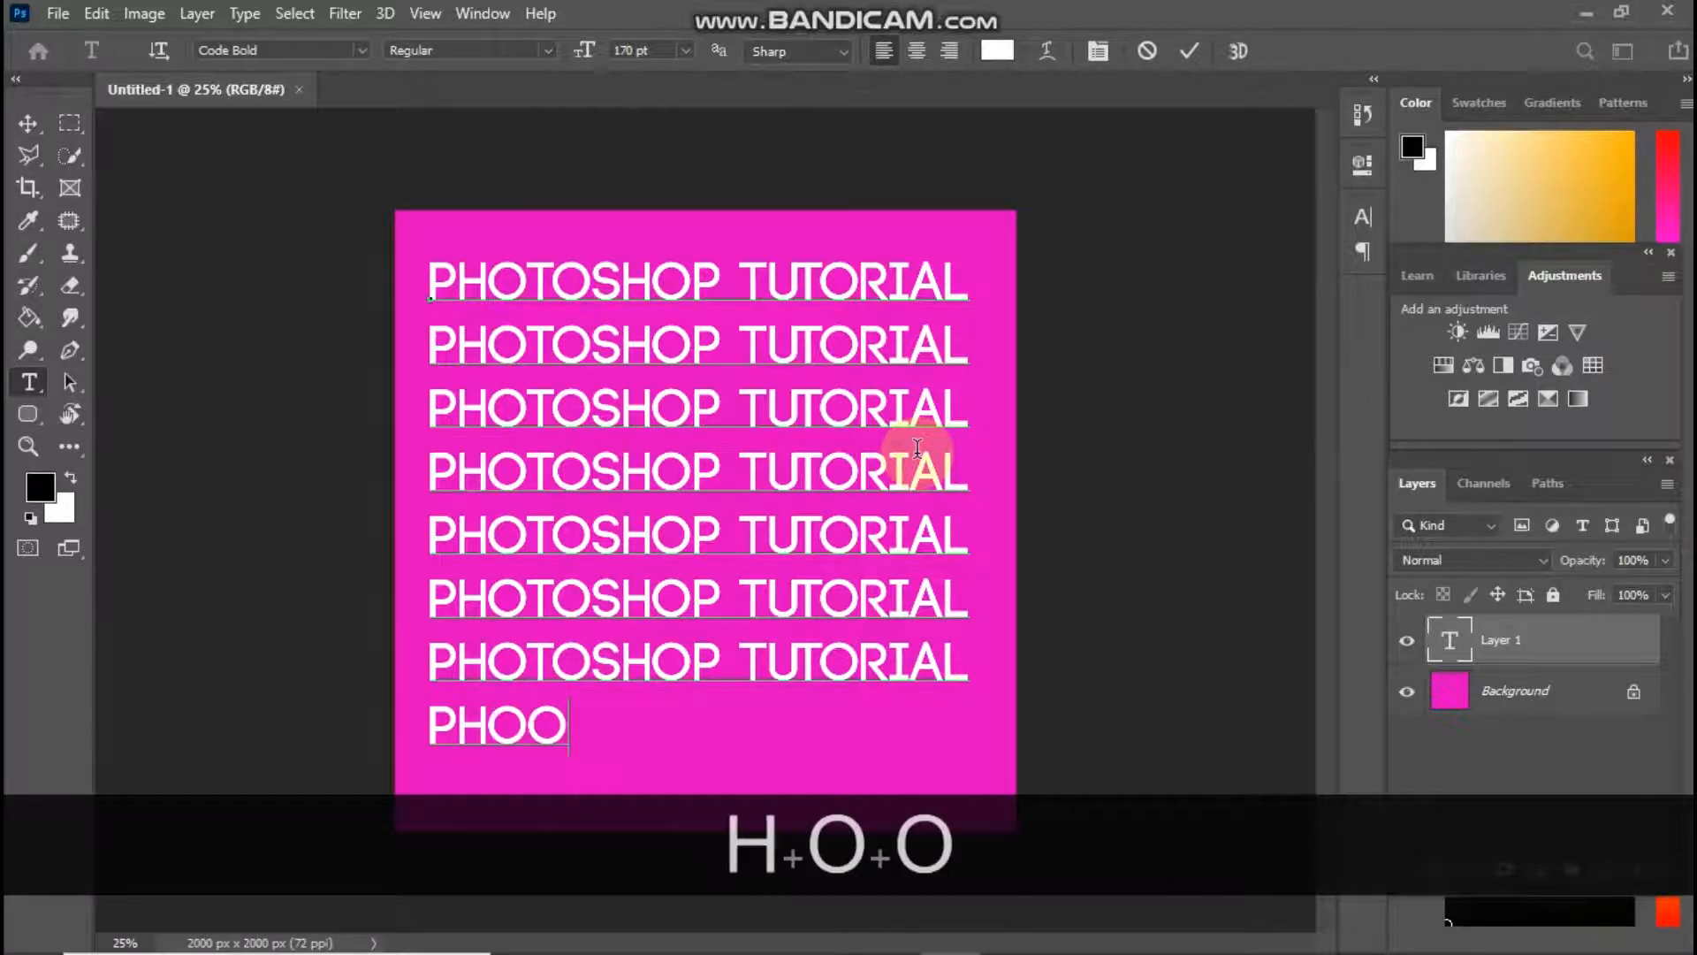
pyautogui.press('BackSpace')
pyautogui.write('TOS')
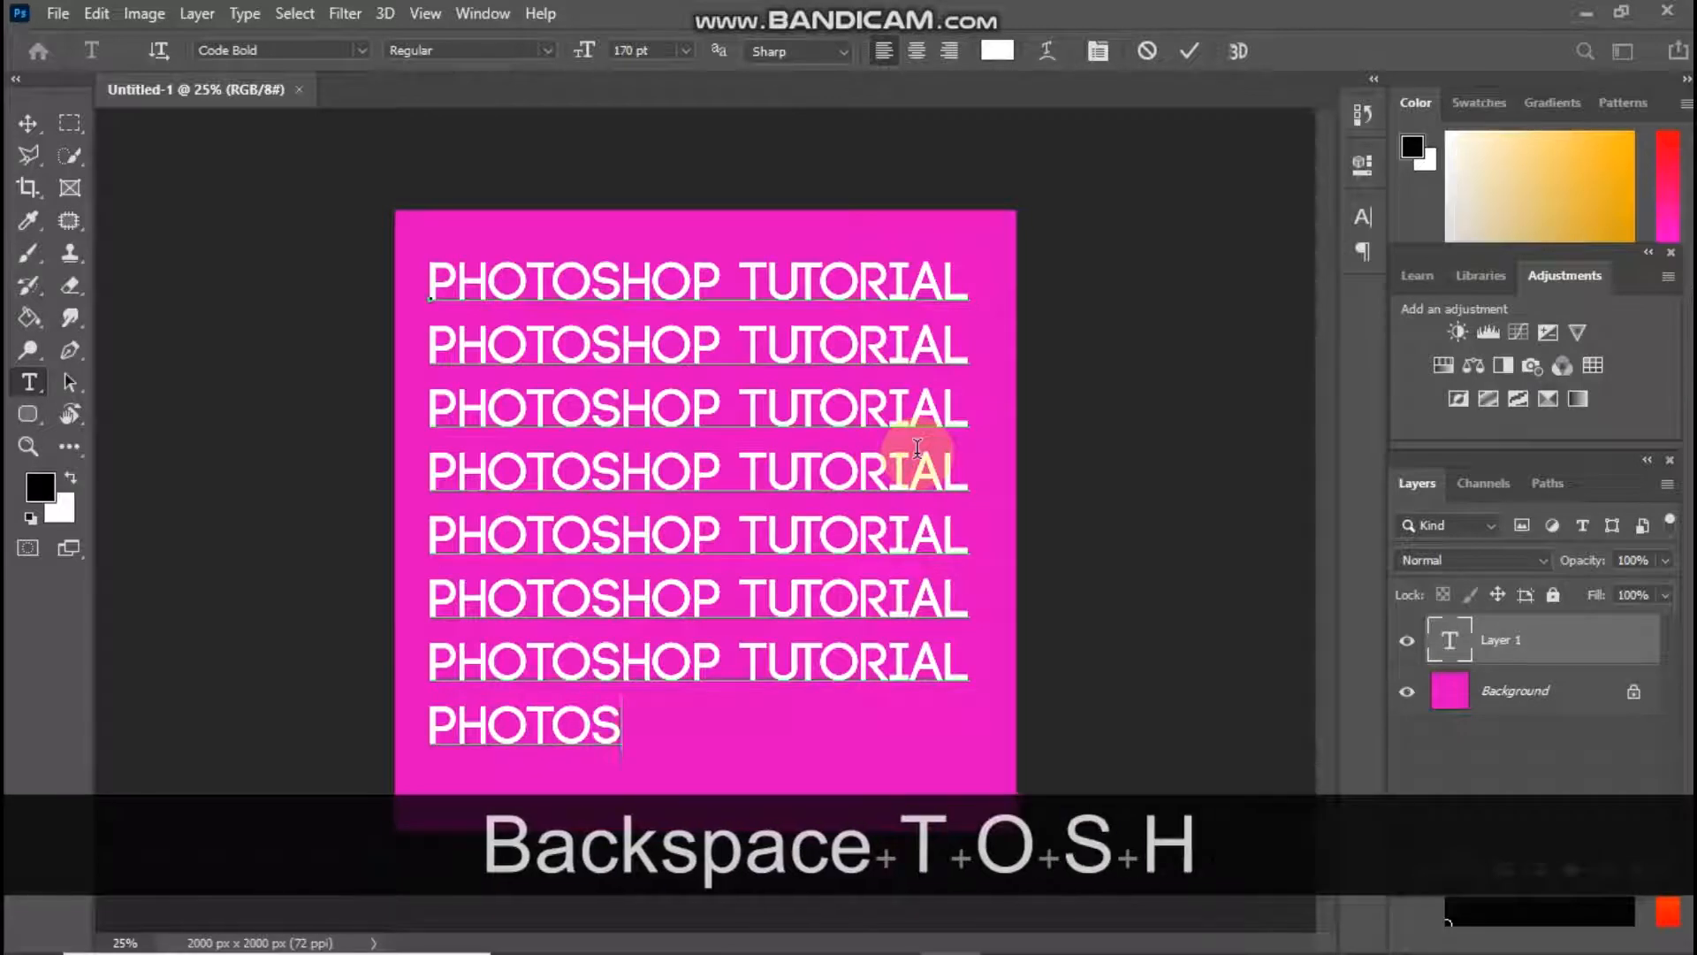
pyautogui.write('HOP TUTORIAL')
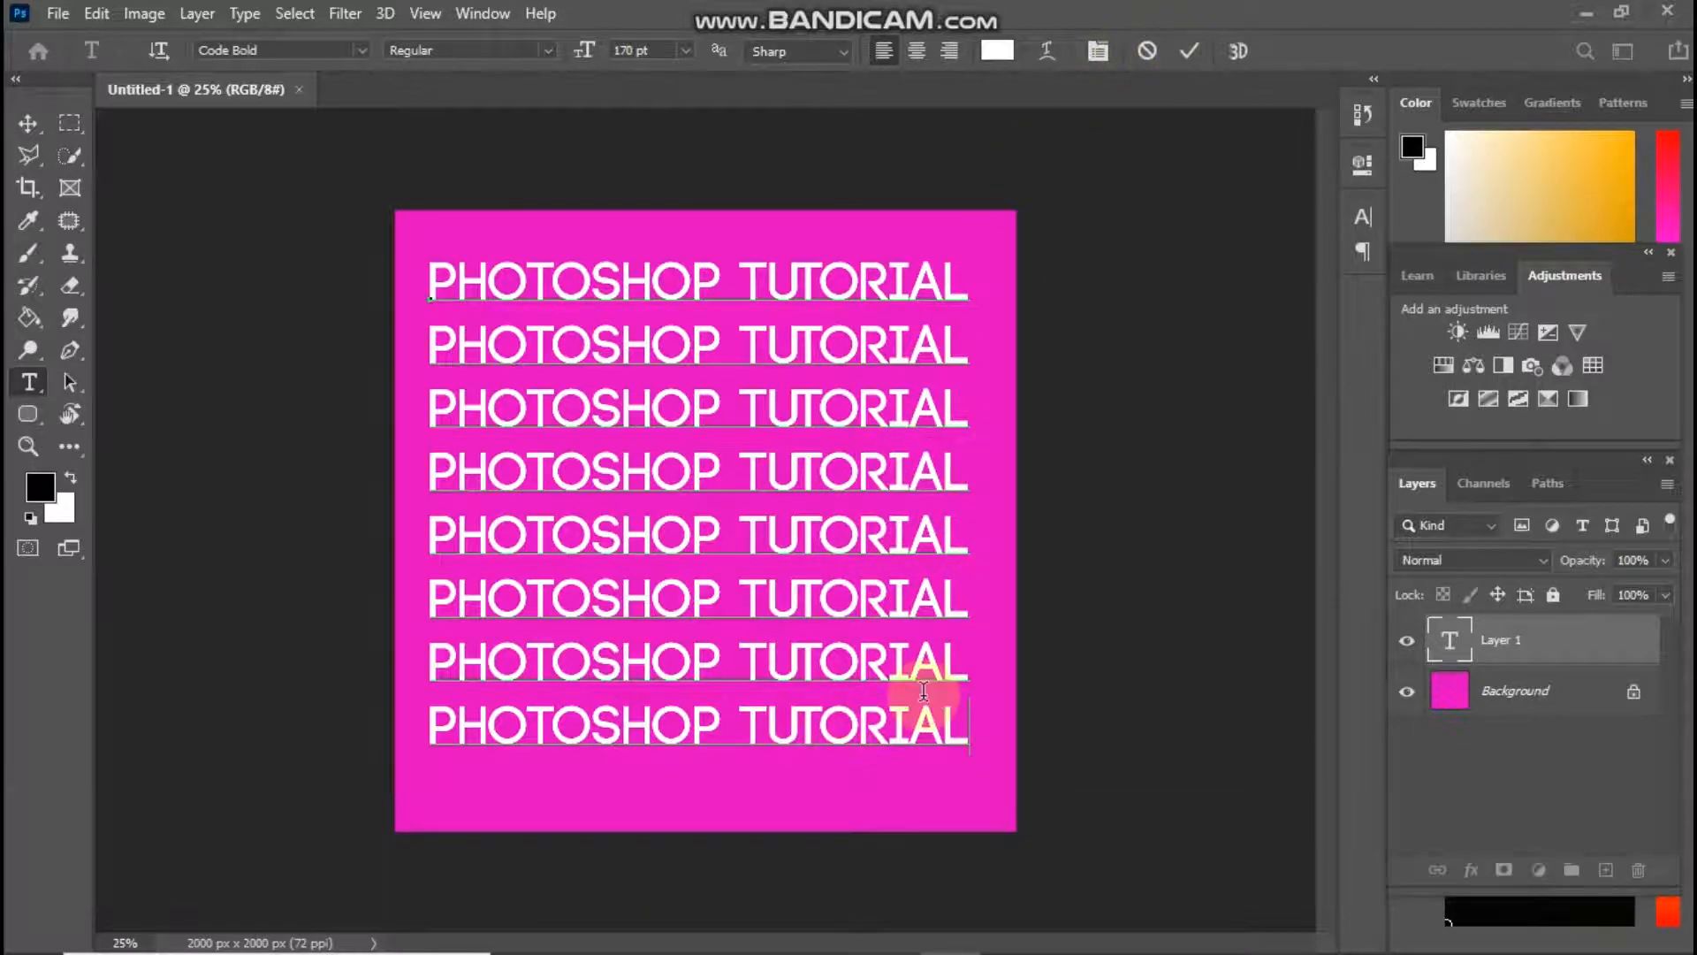
pyautogui.moveTo(760, 812)
pyautogui.mouseDown()
pyautogui.moveTo(774, 836)
pyautogui.moveTo(781, 820)
pyautogui.mouseUp()
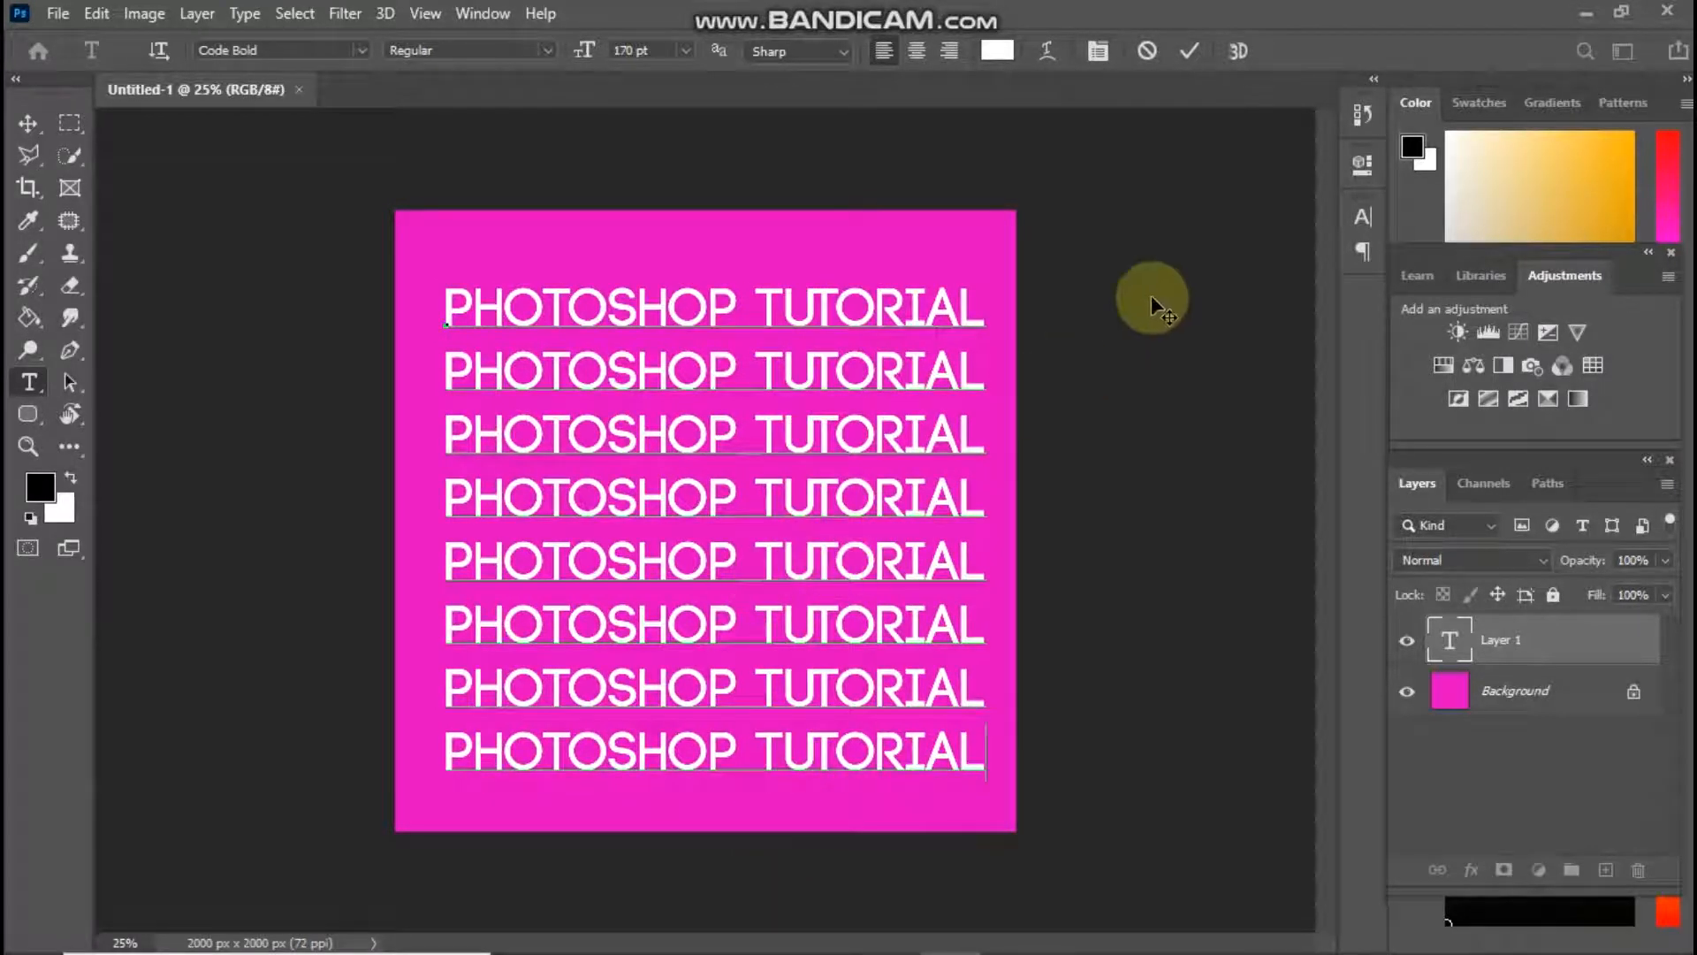
# Commit the eight-line text block and convert its layer to a smart object
pyautogui.click(1189, 50)
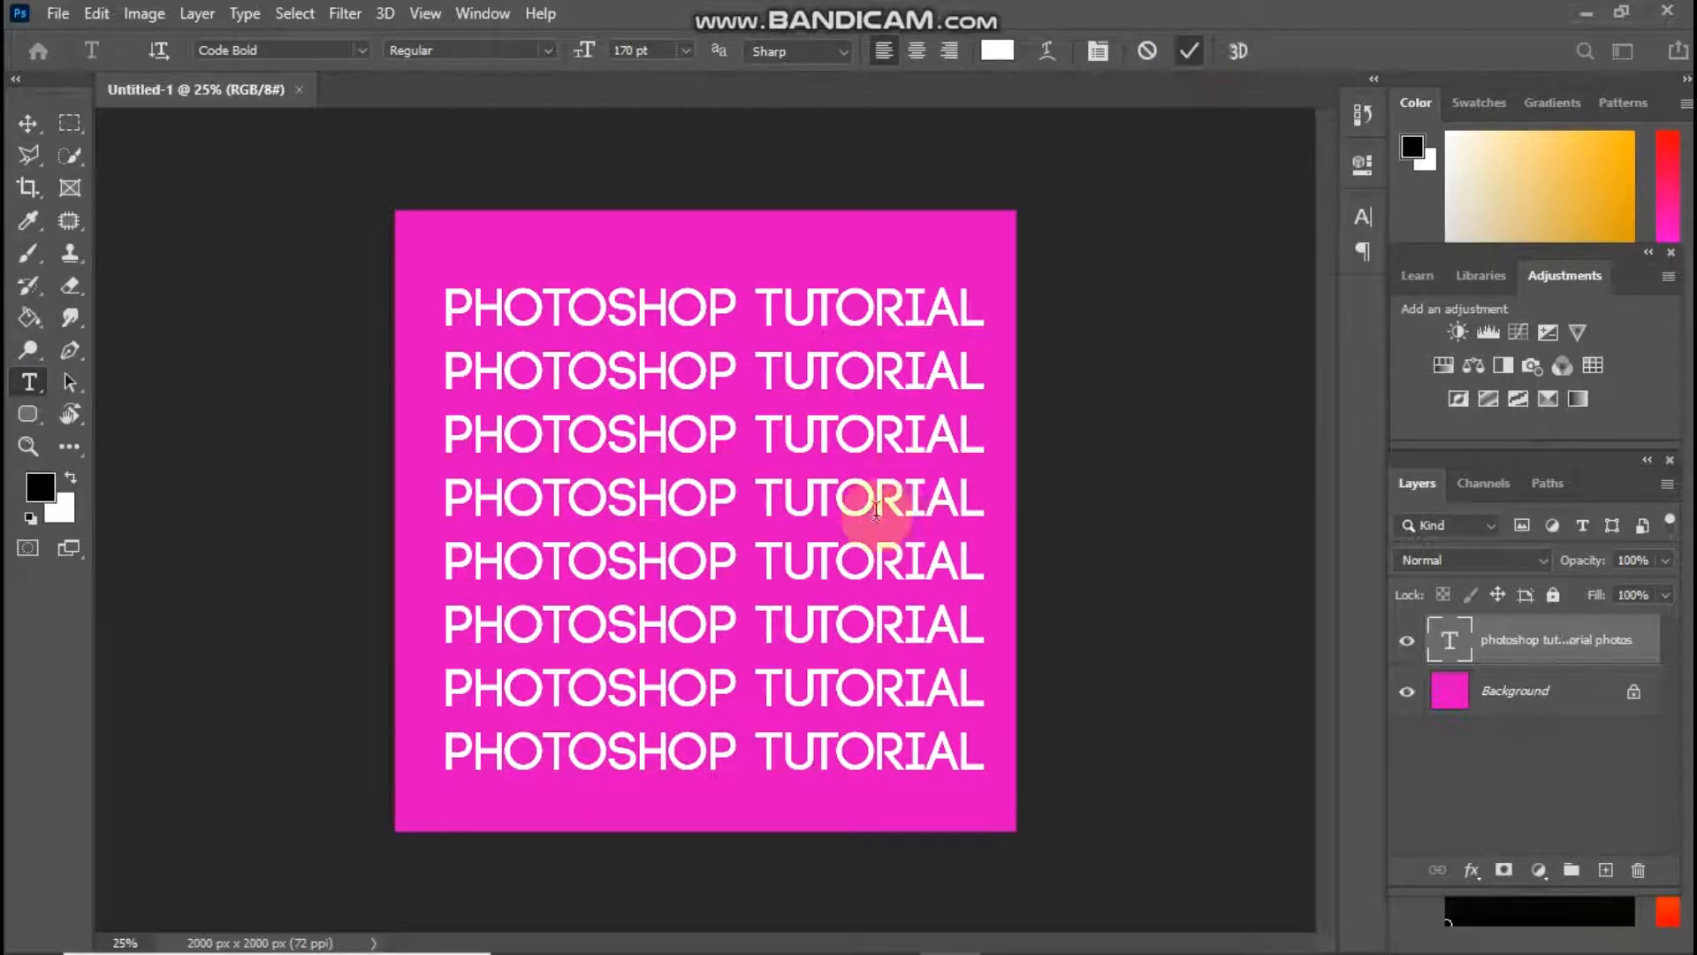
pyautogui.click(32, 450)
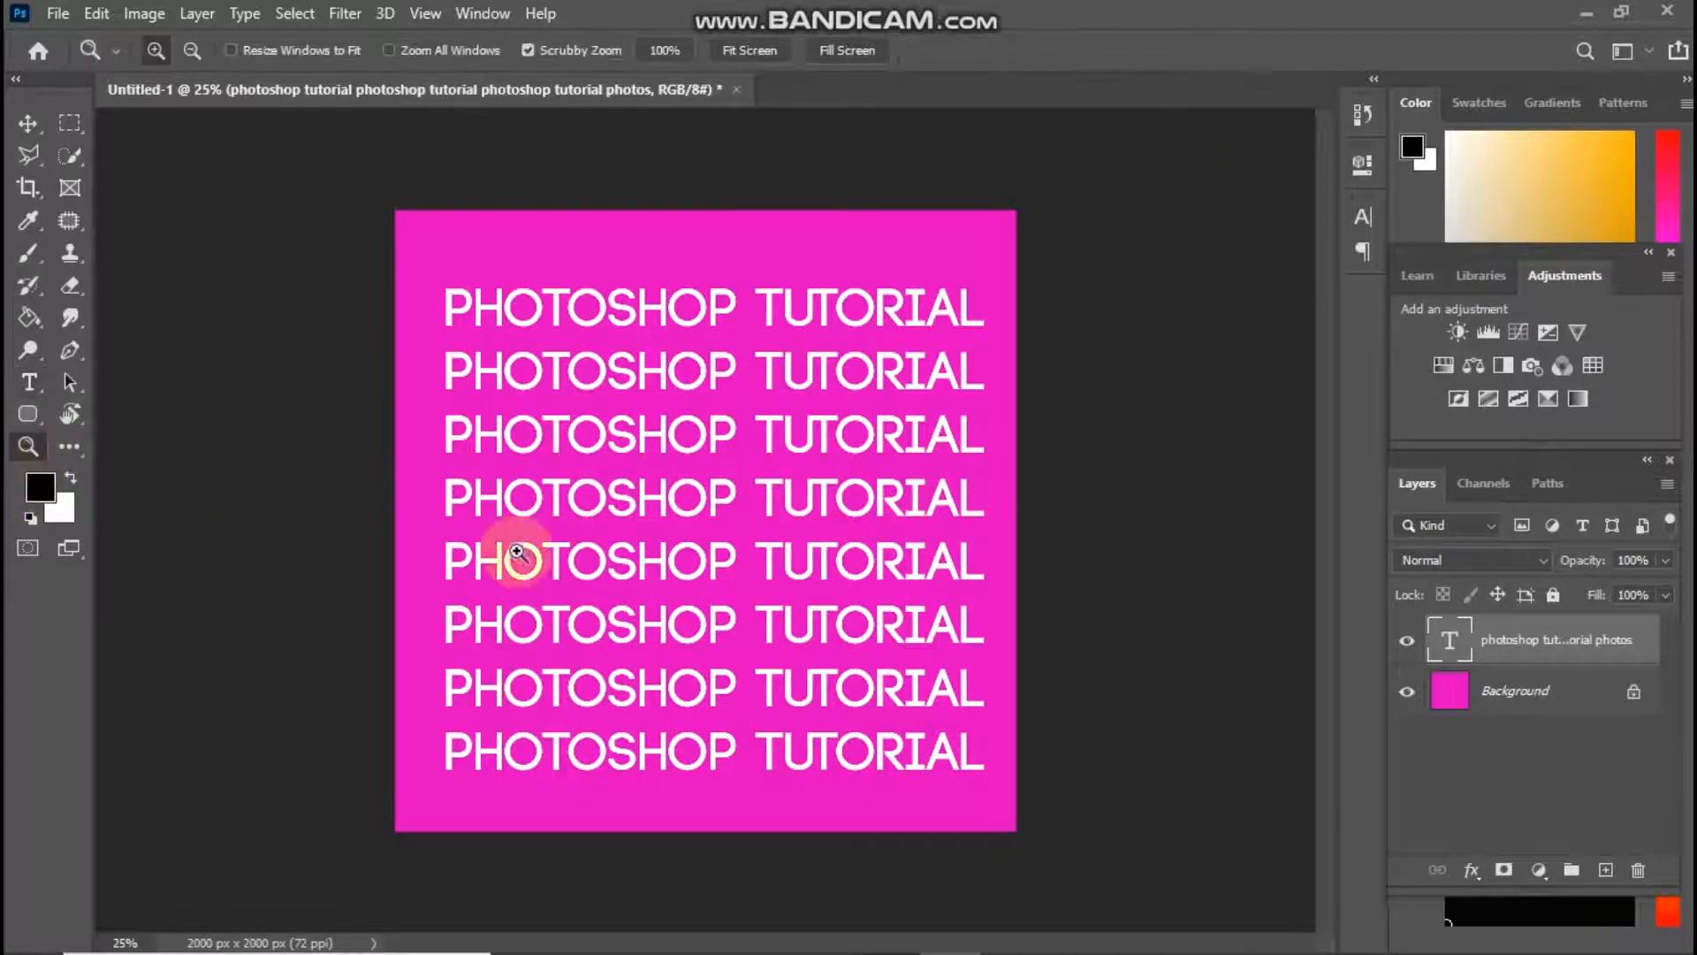
pyautogui.click(626, 557)
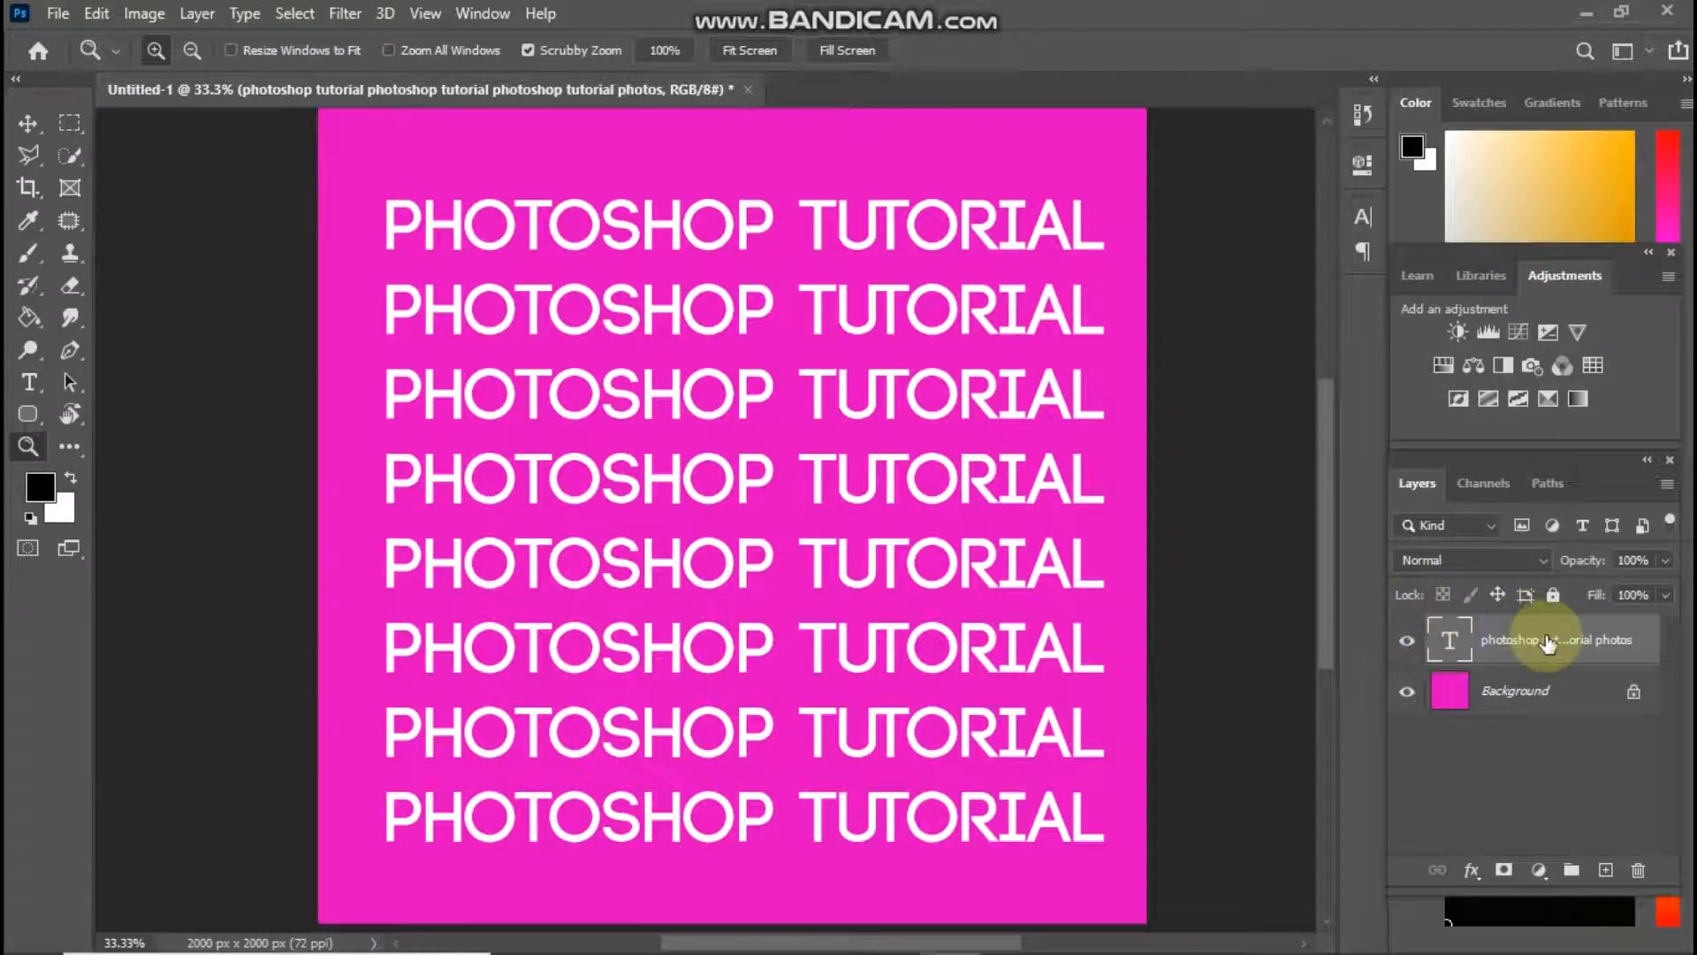
pyautogui.rightClick(1511, 647)
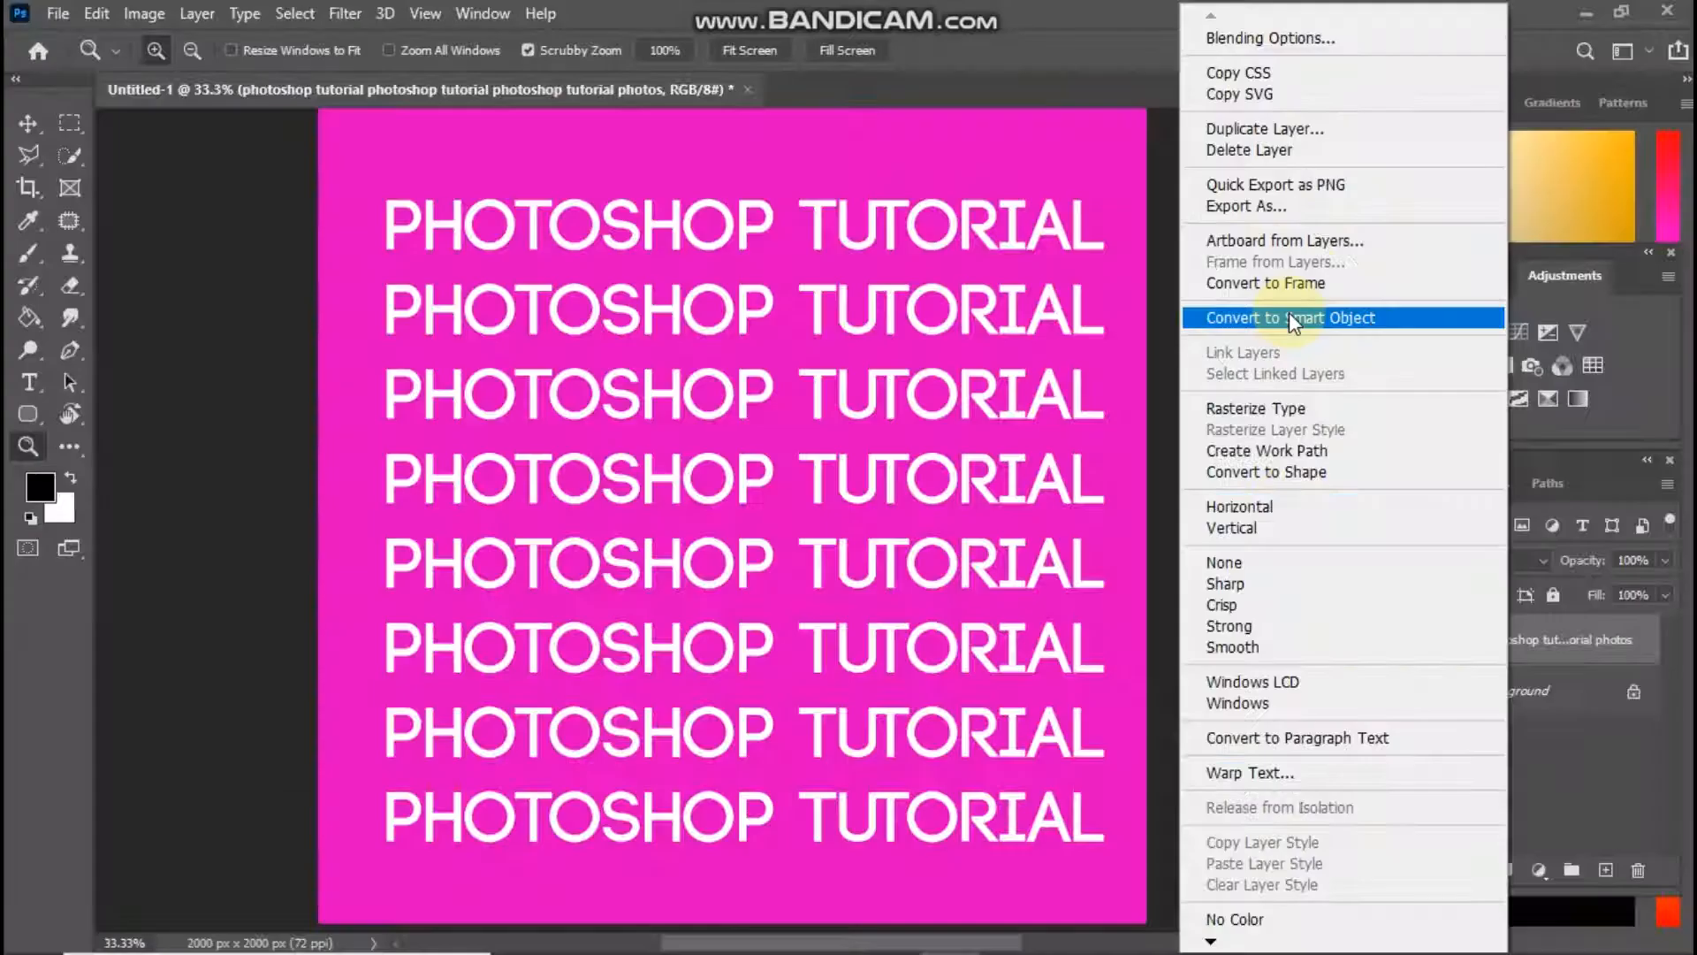
pyautogui.click(1290, 318)
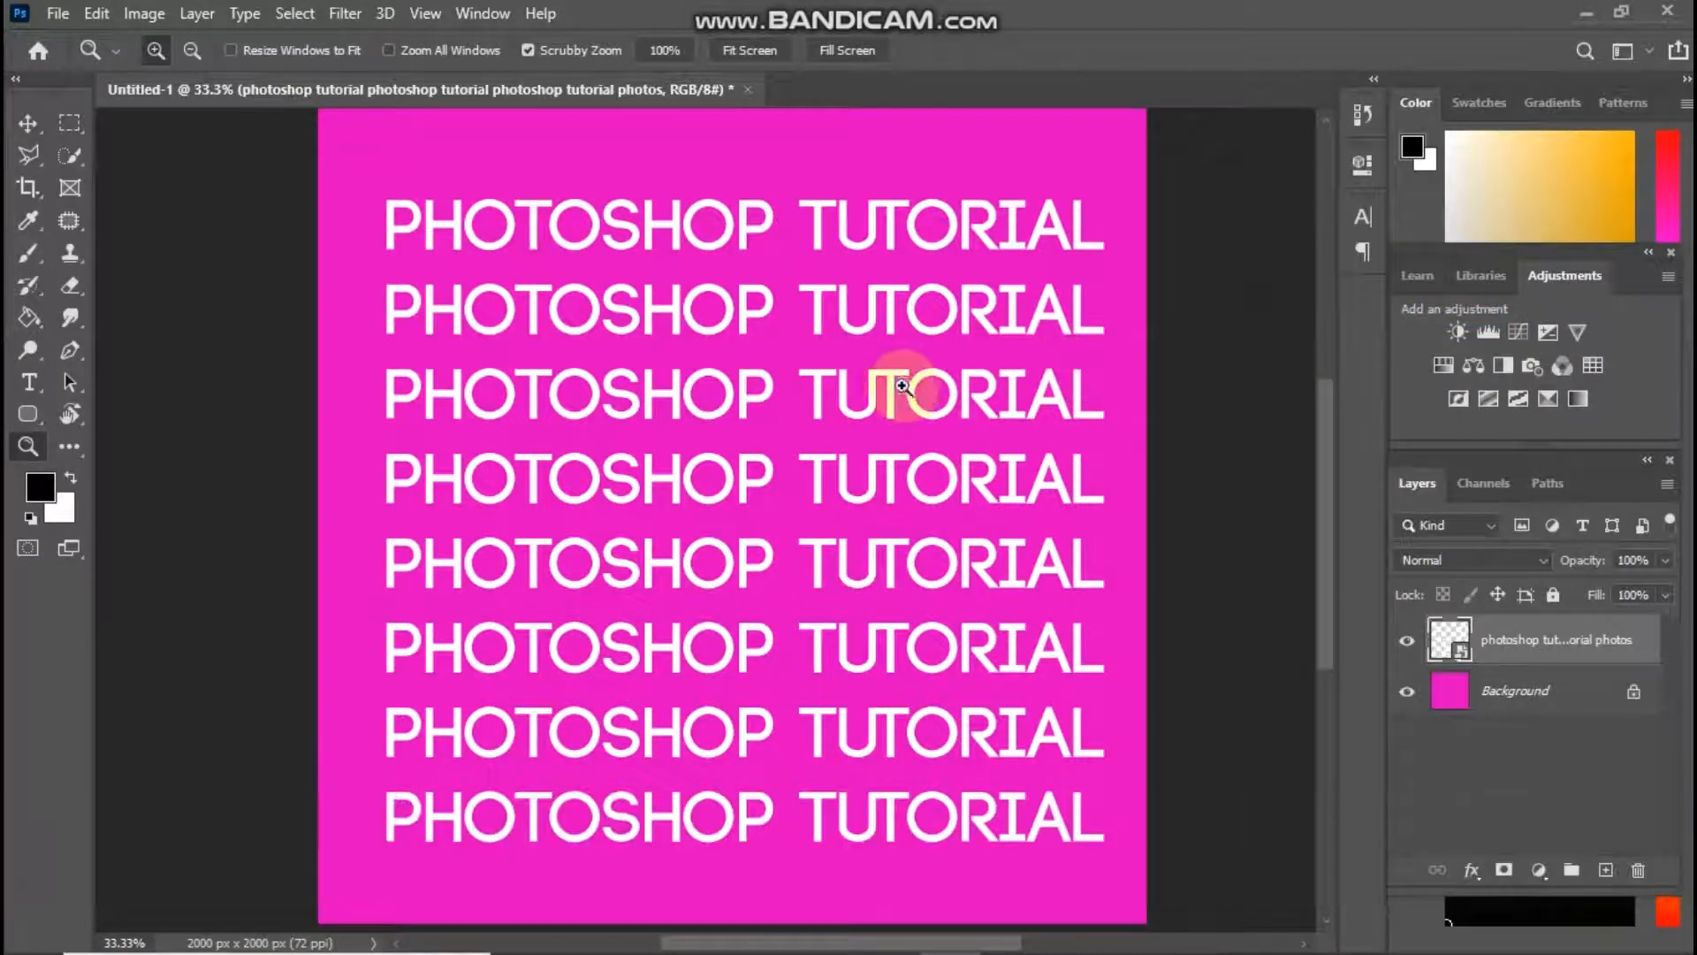
# Start a custom warp on the text smart object and add three crosswise grid splits: between the words, through TUTORIAL, and through the lower part of PHOTOSHOP
pyautogui.moveTo(928, 380); pyautogui.dragTo(898, 387)
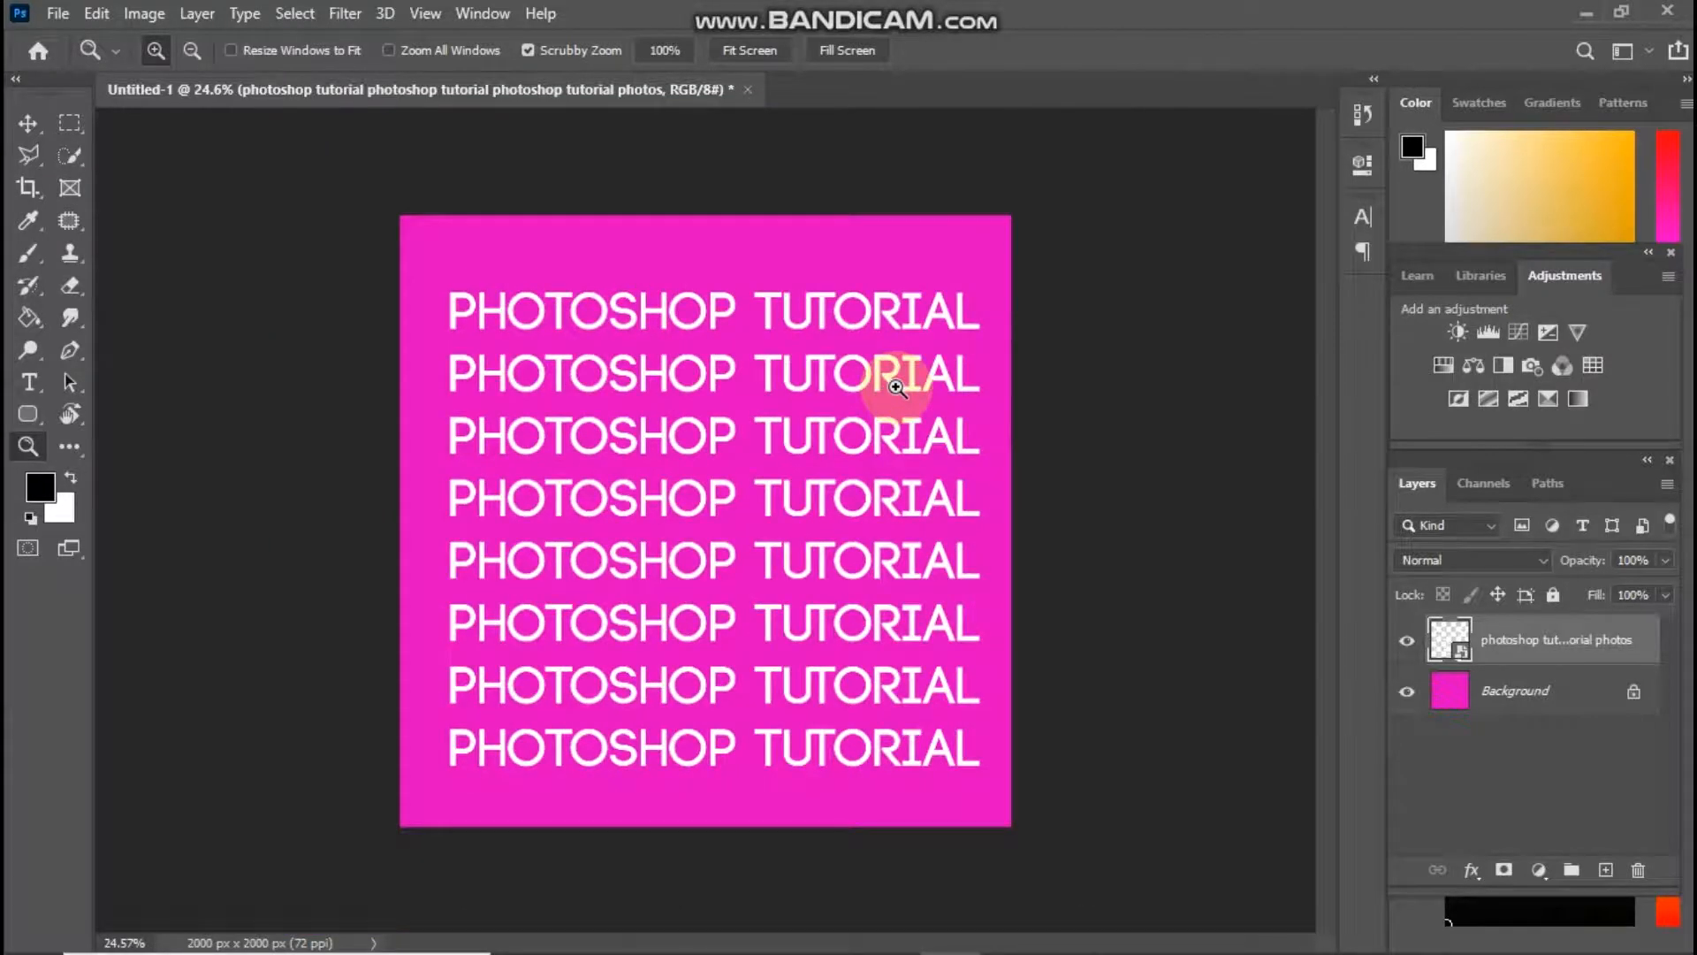
pyautogui.hotkey('ctrl', 't')
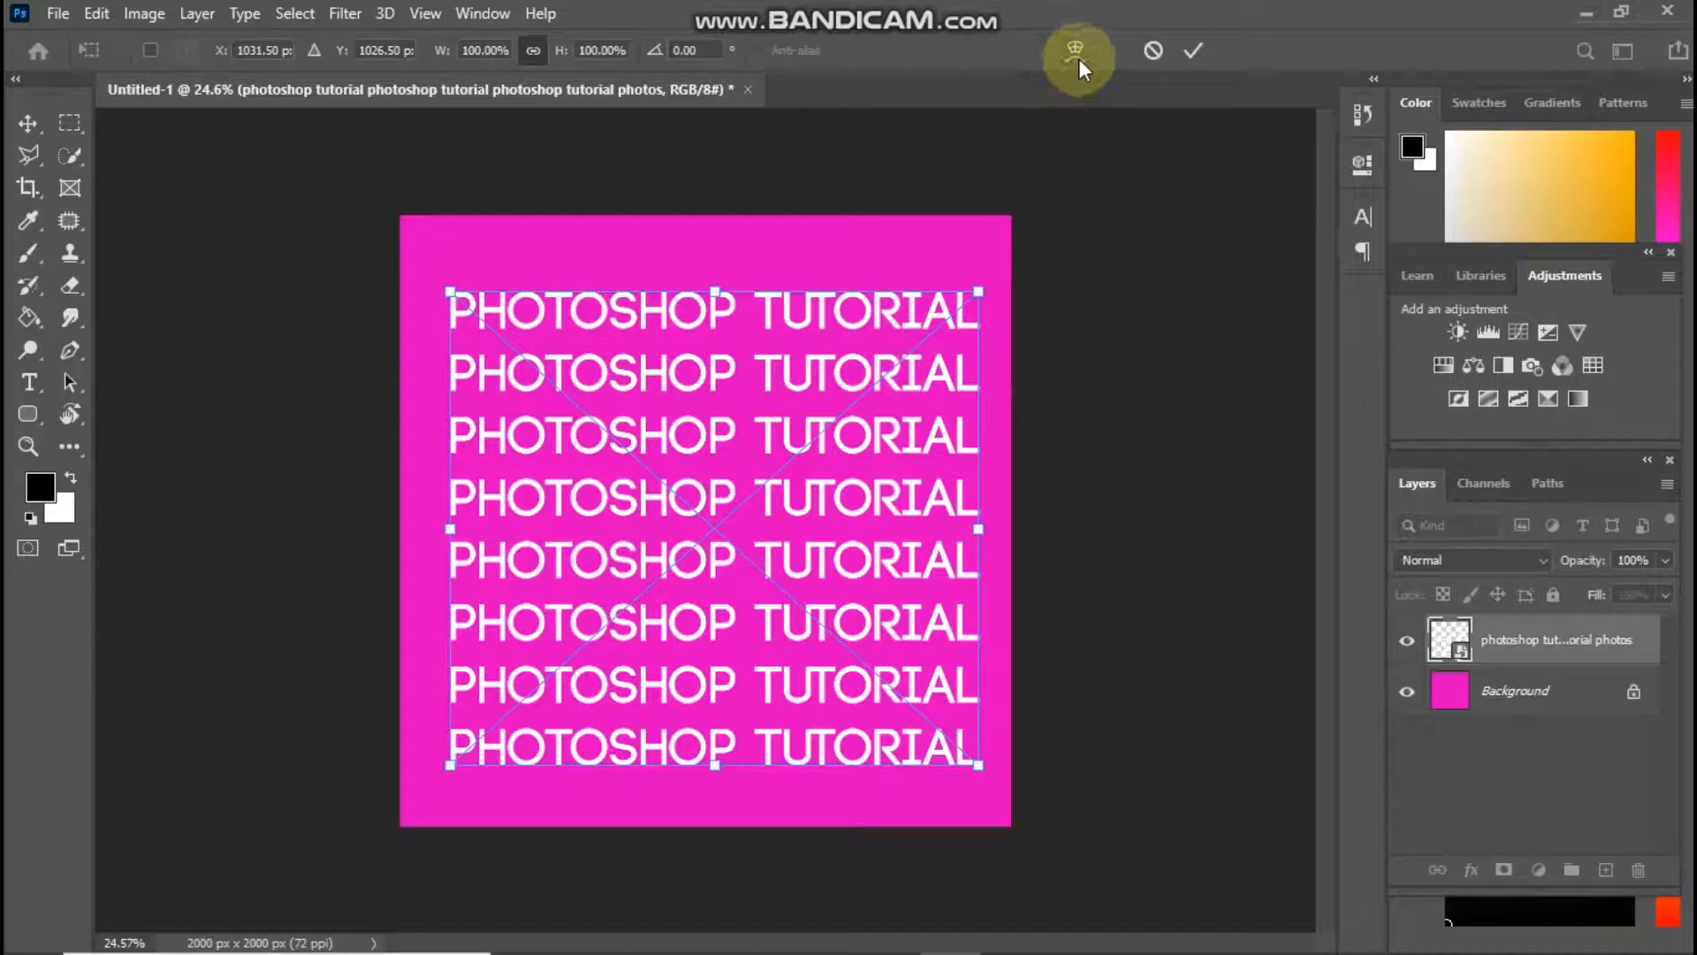
pyautogui.click(1074, 50)
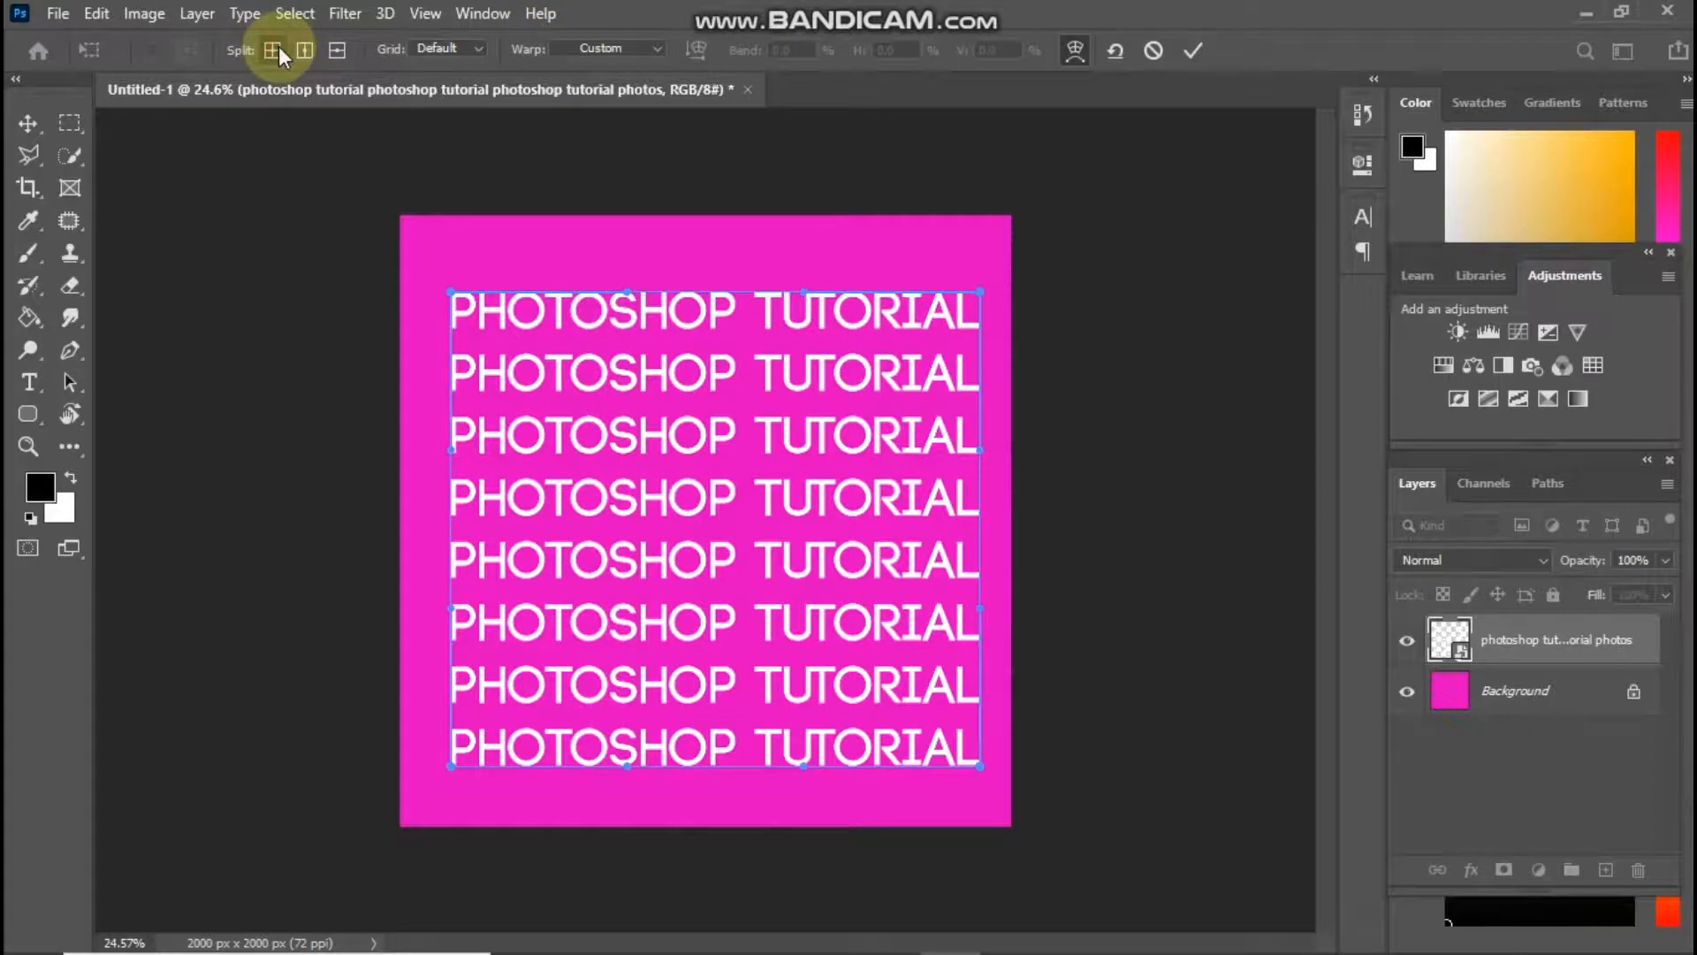
pyautogui.click(274, 50)
pyautogui.moveTo(750, 313); pyautogui.dragTo(768, 374)
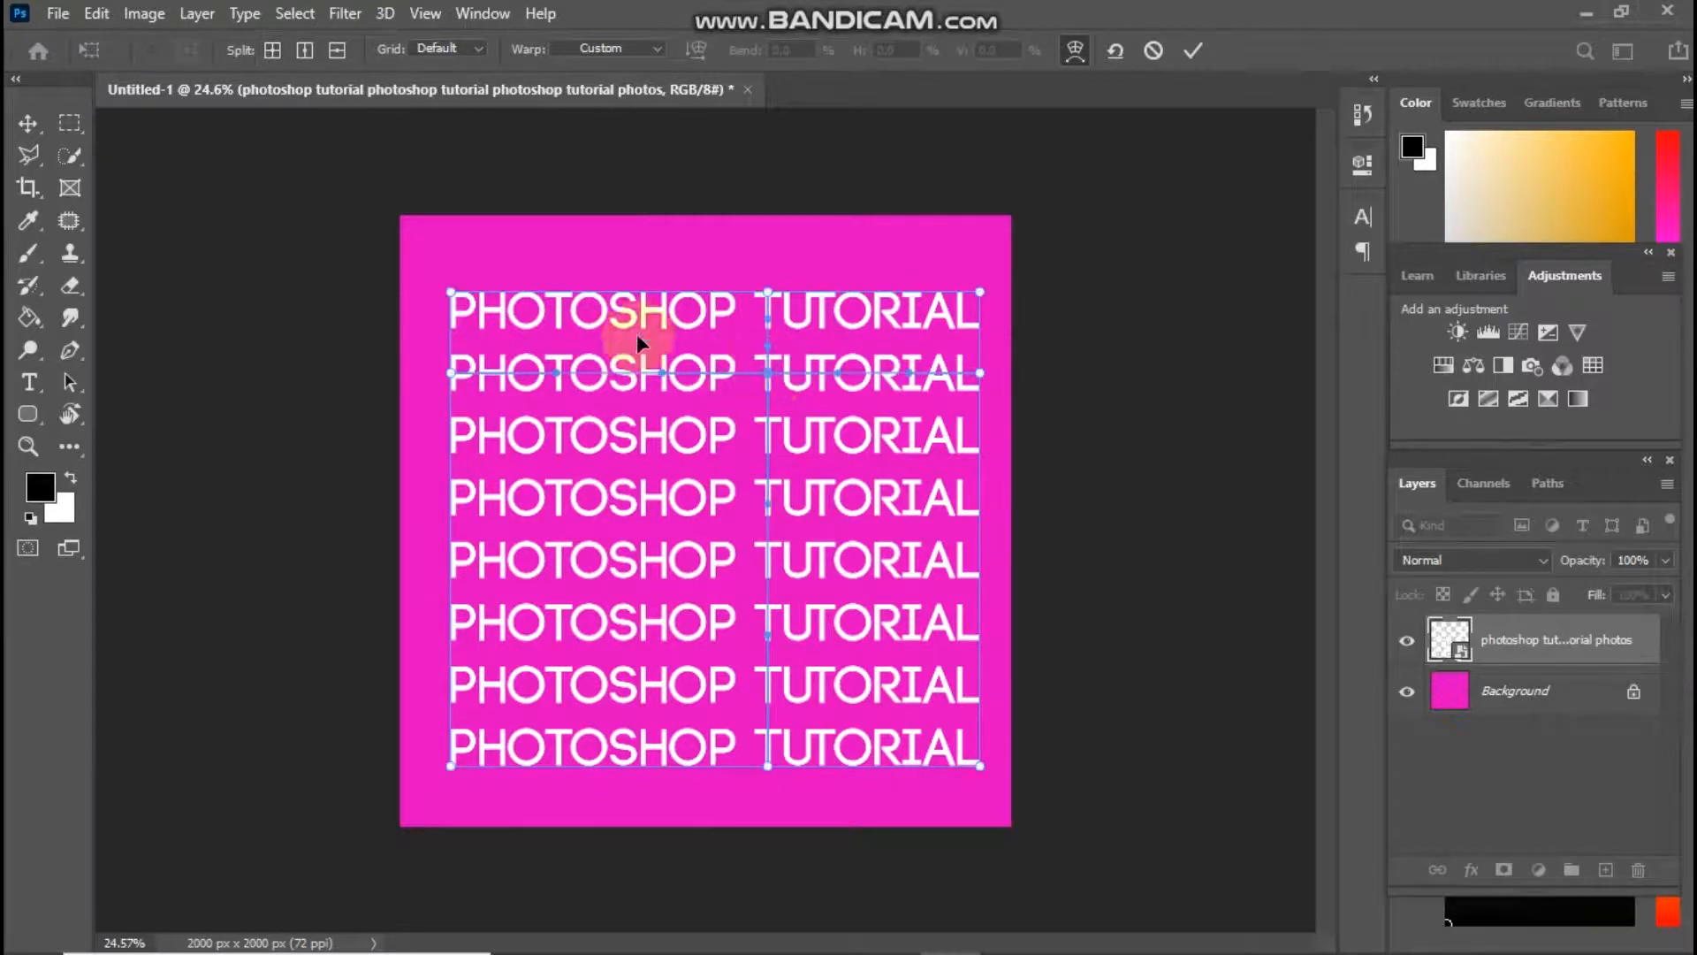
pyautogui.click(273, 50)
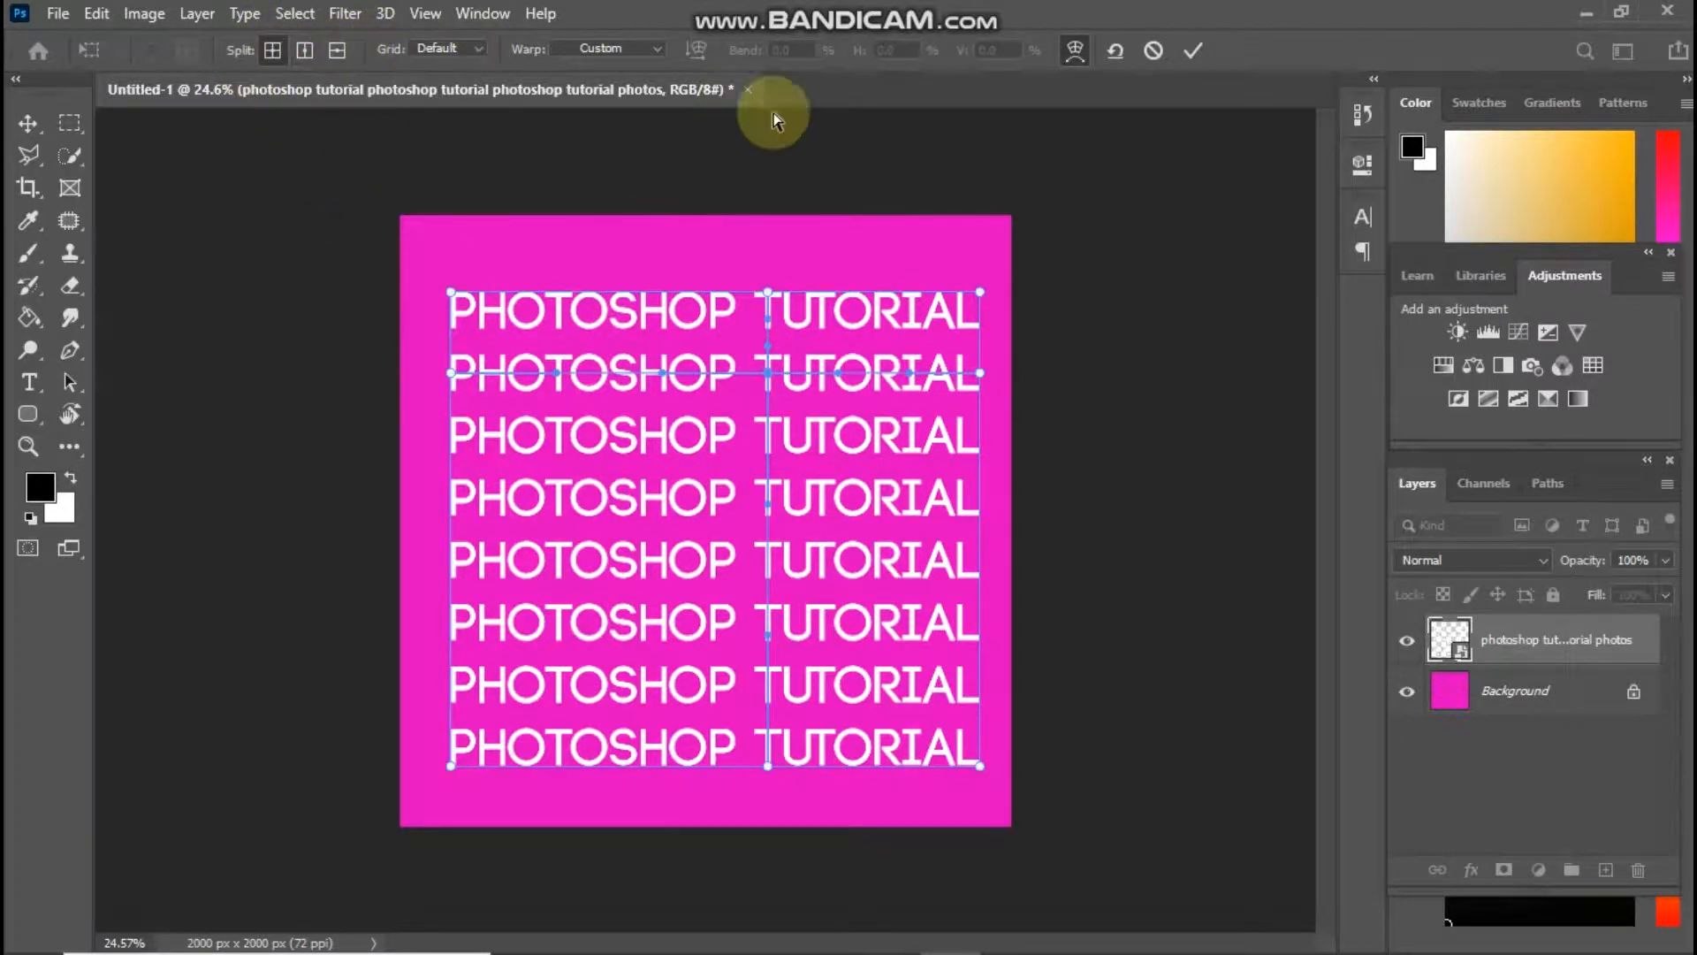
pyautogui.click(844, 452)
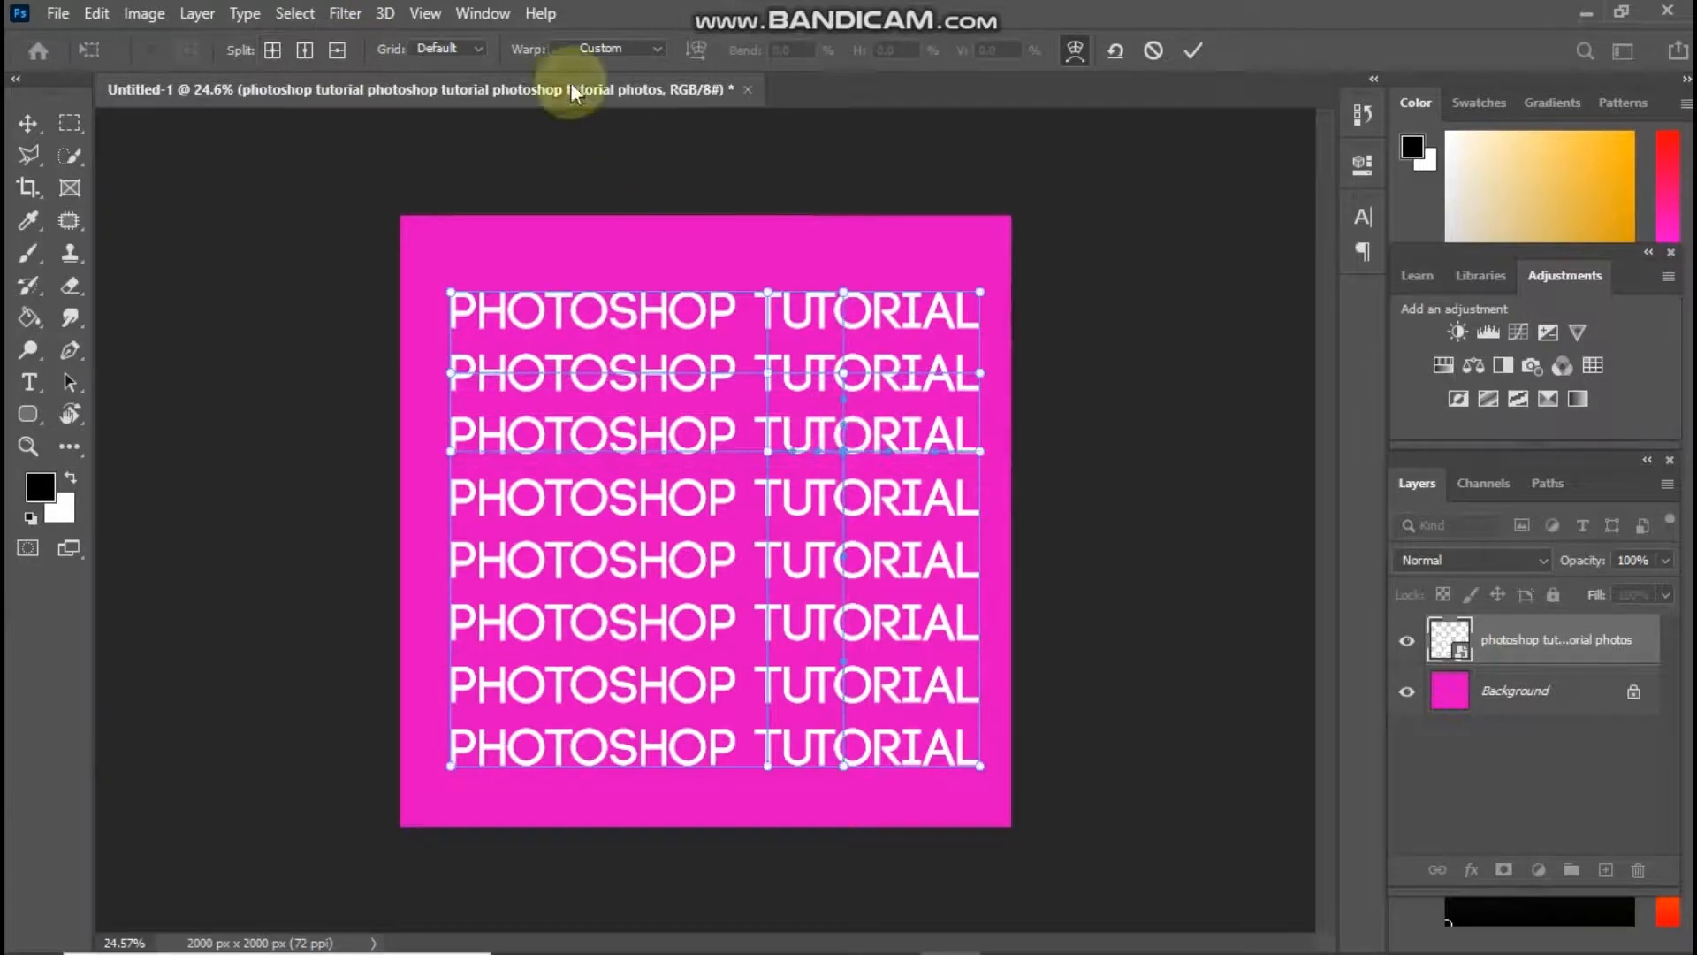
pyautogui.click(272, 53)
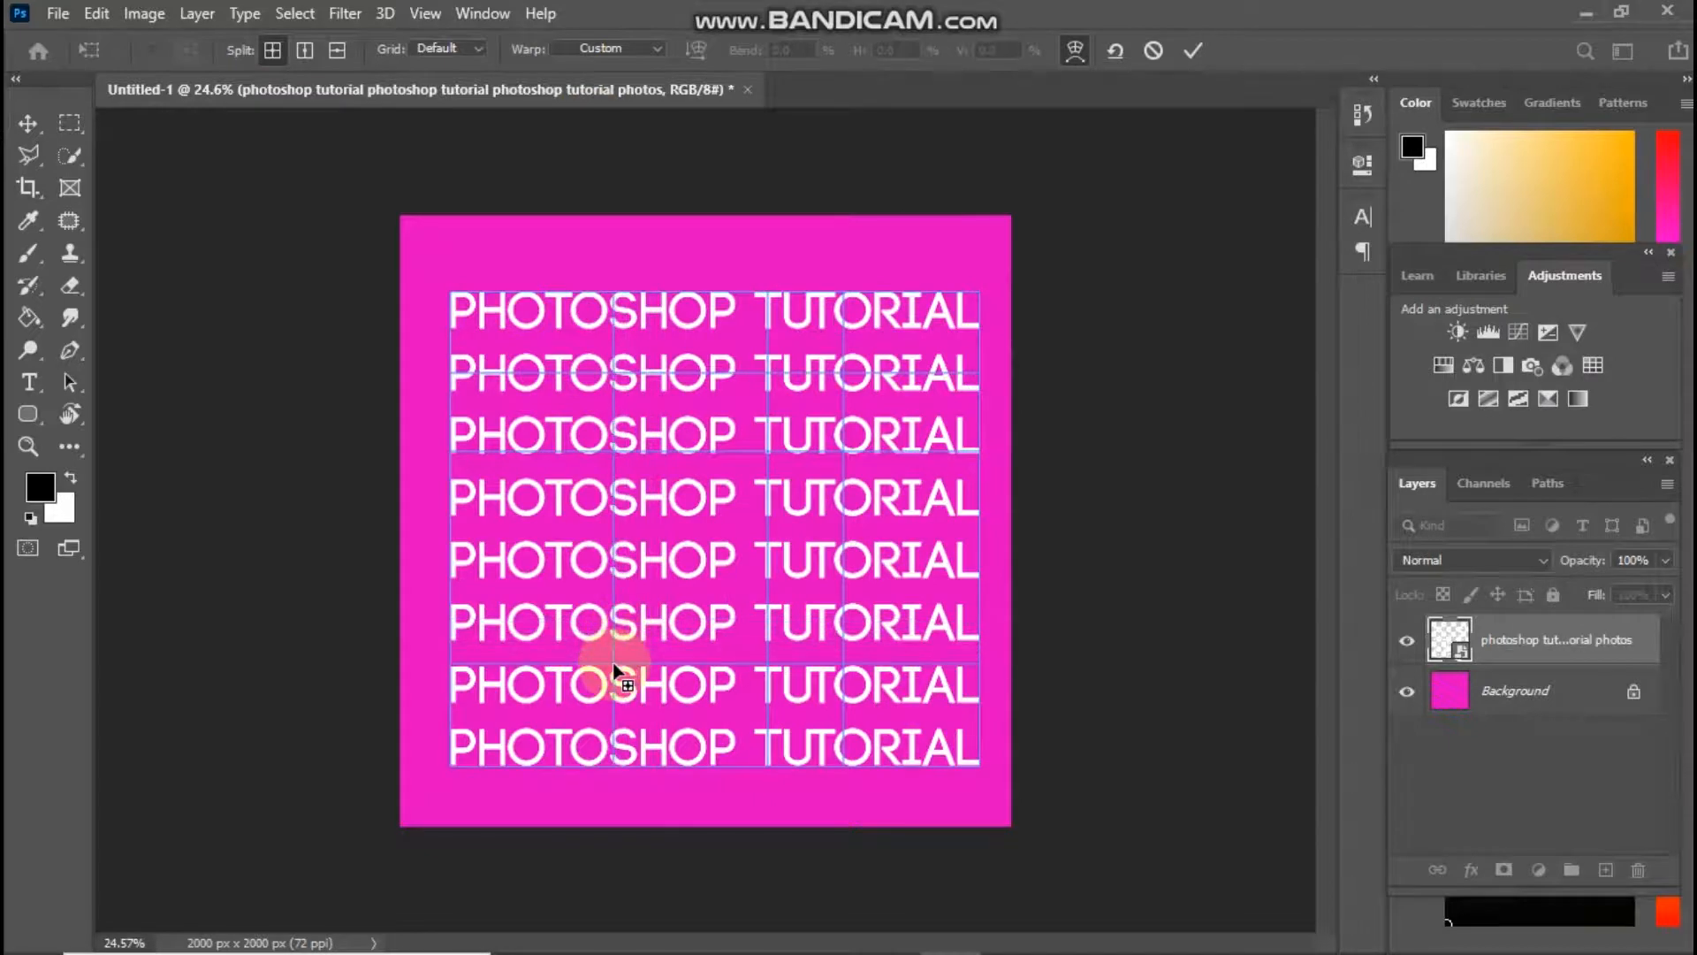
pyautogui.click(662, 640)
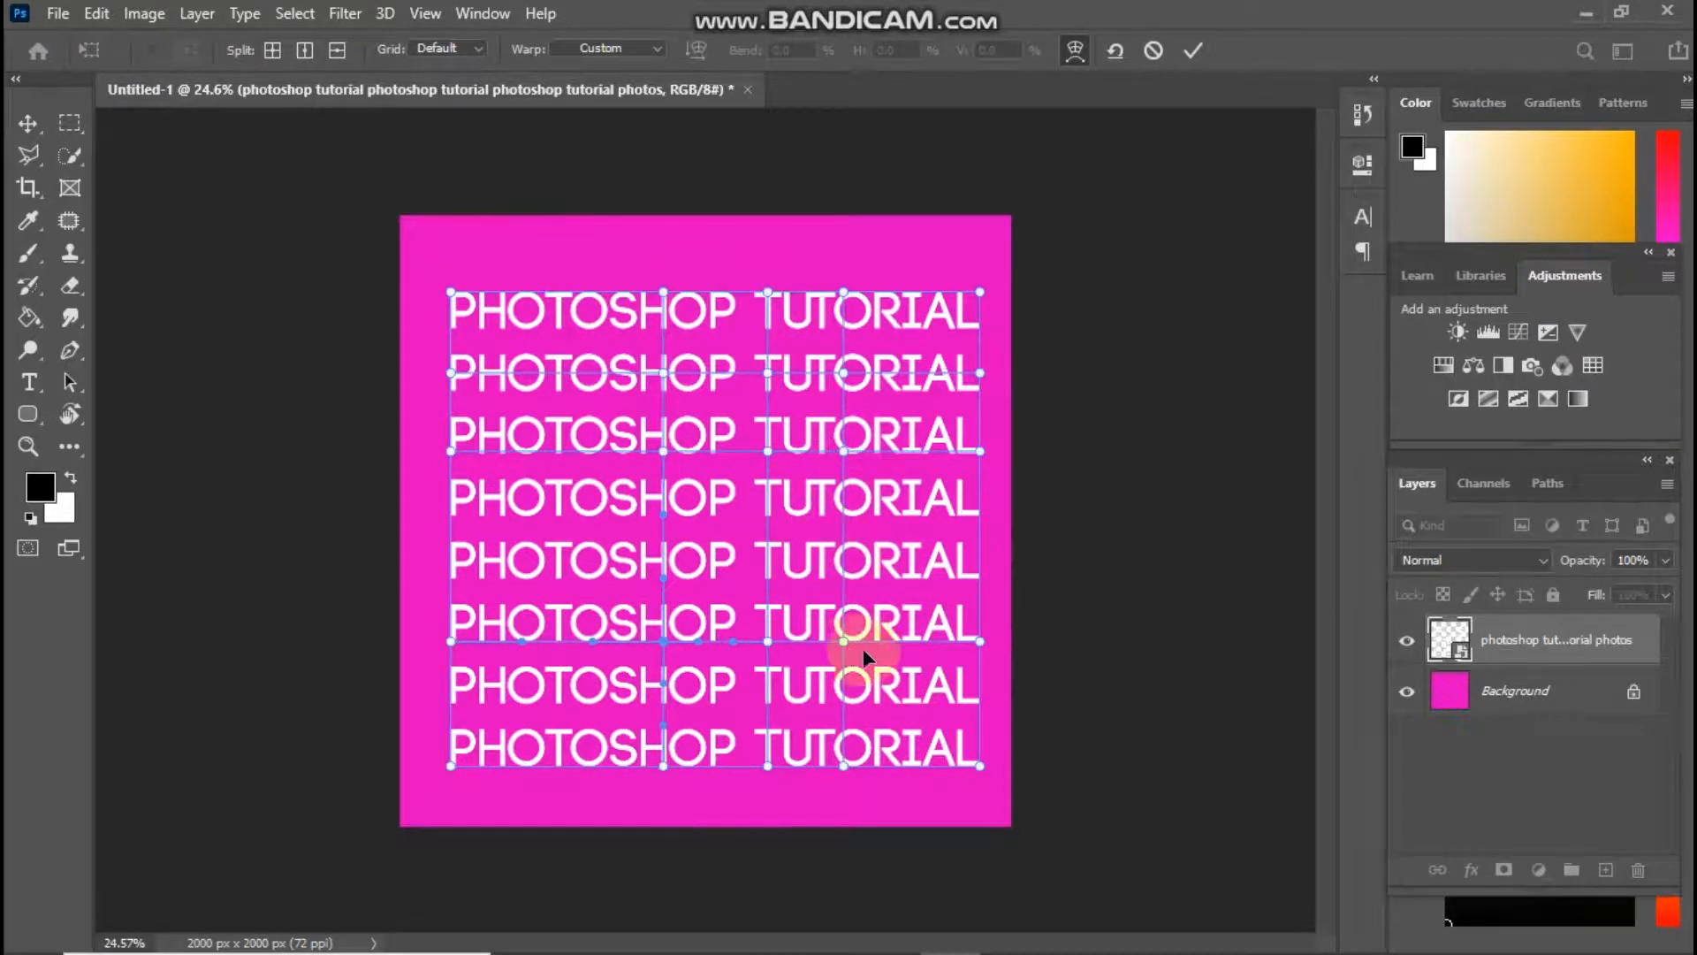
# Bend the TUTORIAL column into waves by shifting the inner warp grid intersections on the second, third and sixth text lines
pyautogui.moveTo(846, 448); pyautogui.dragTo(869, 467)
pyautogui.moveTo(775, 379); pyautogui.dragTo(788, 353)
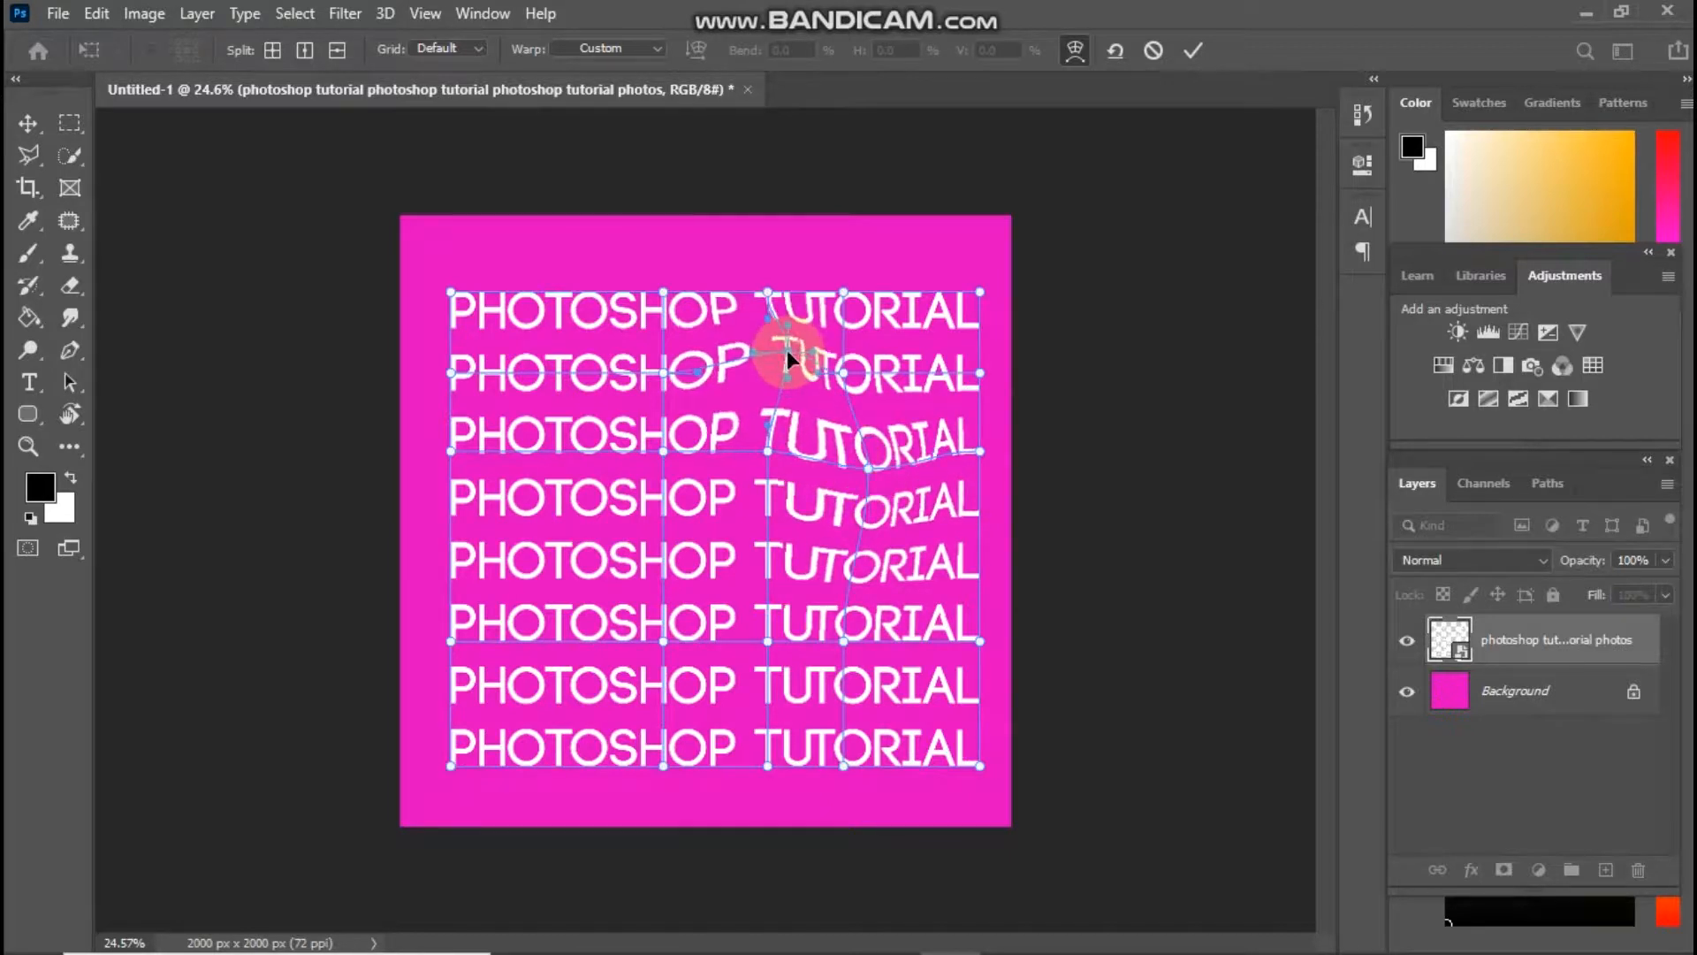
pyautogui.moveTo(663, 652); pyautogui.dragTo(896, 583)
pyautogui.click(788, 662)
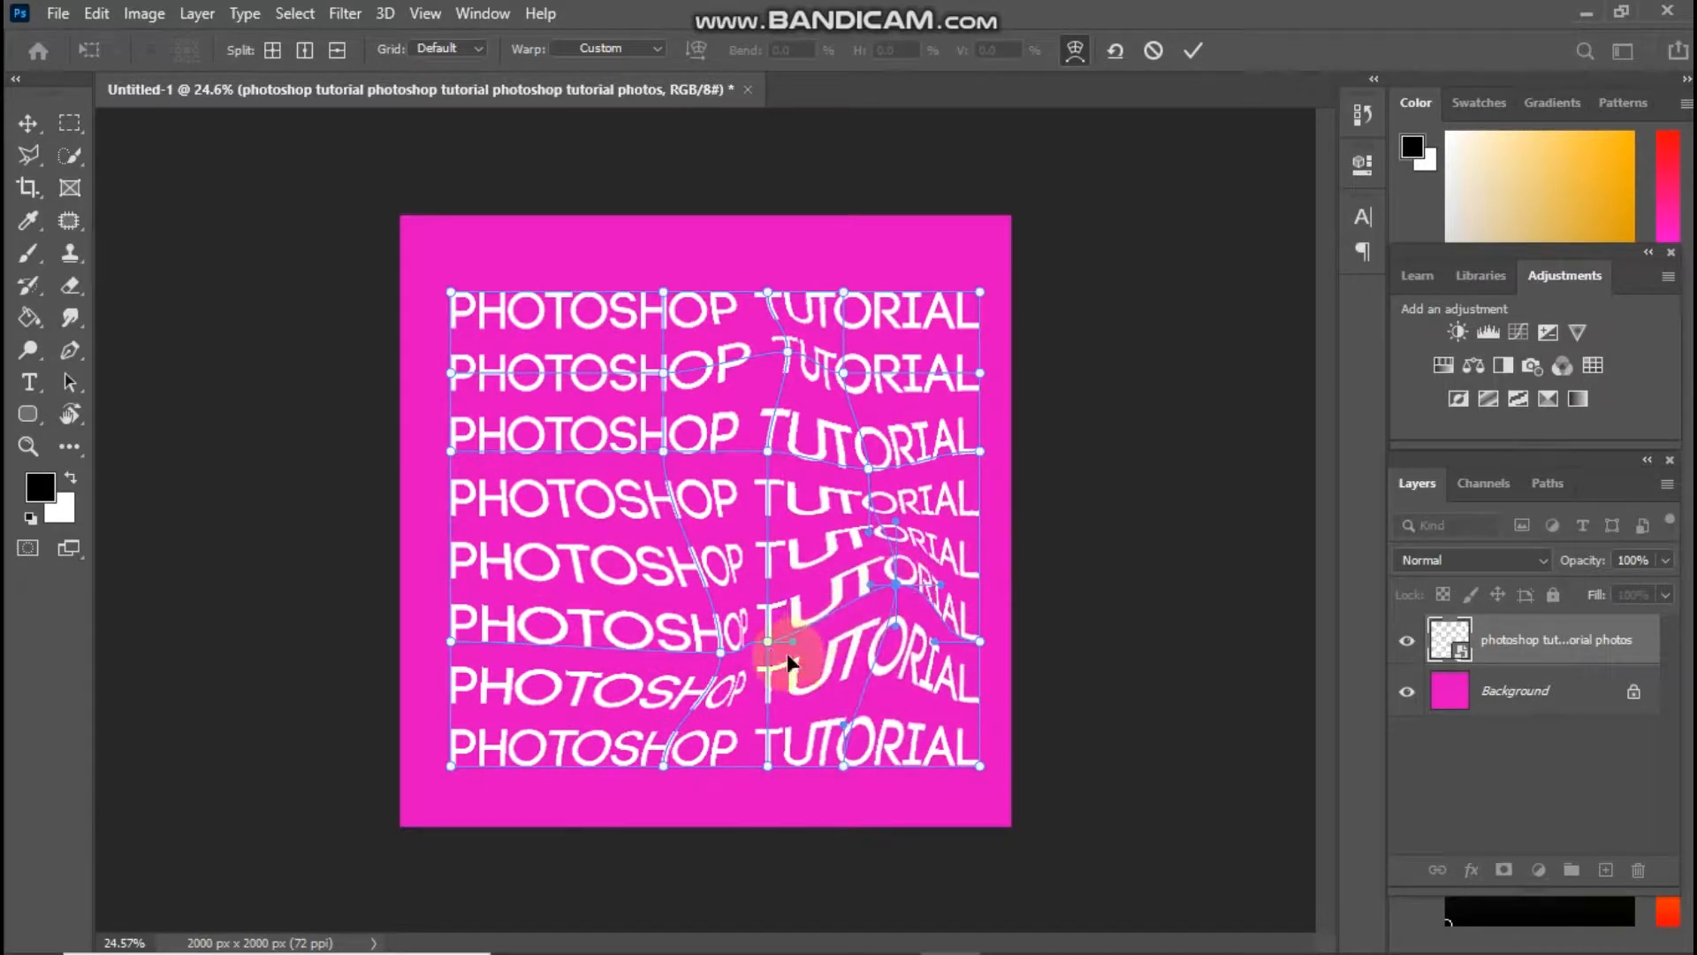
pyautogui.moveTo(769, 643); pyautogui.dragTo(808, 659)
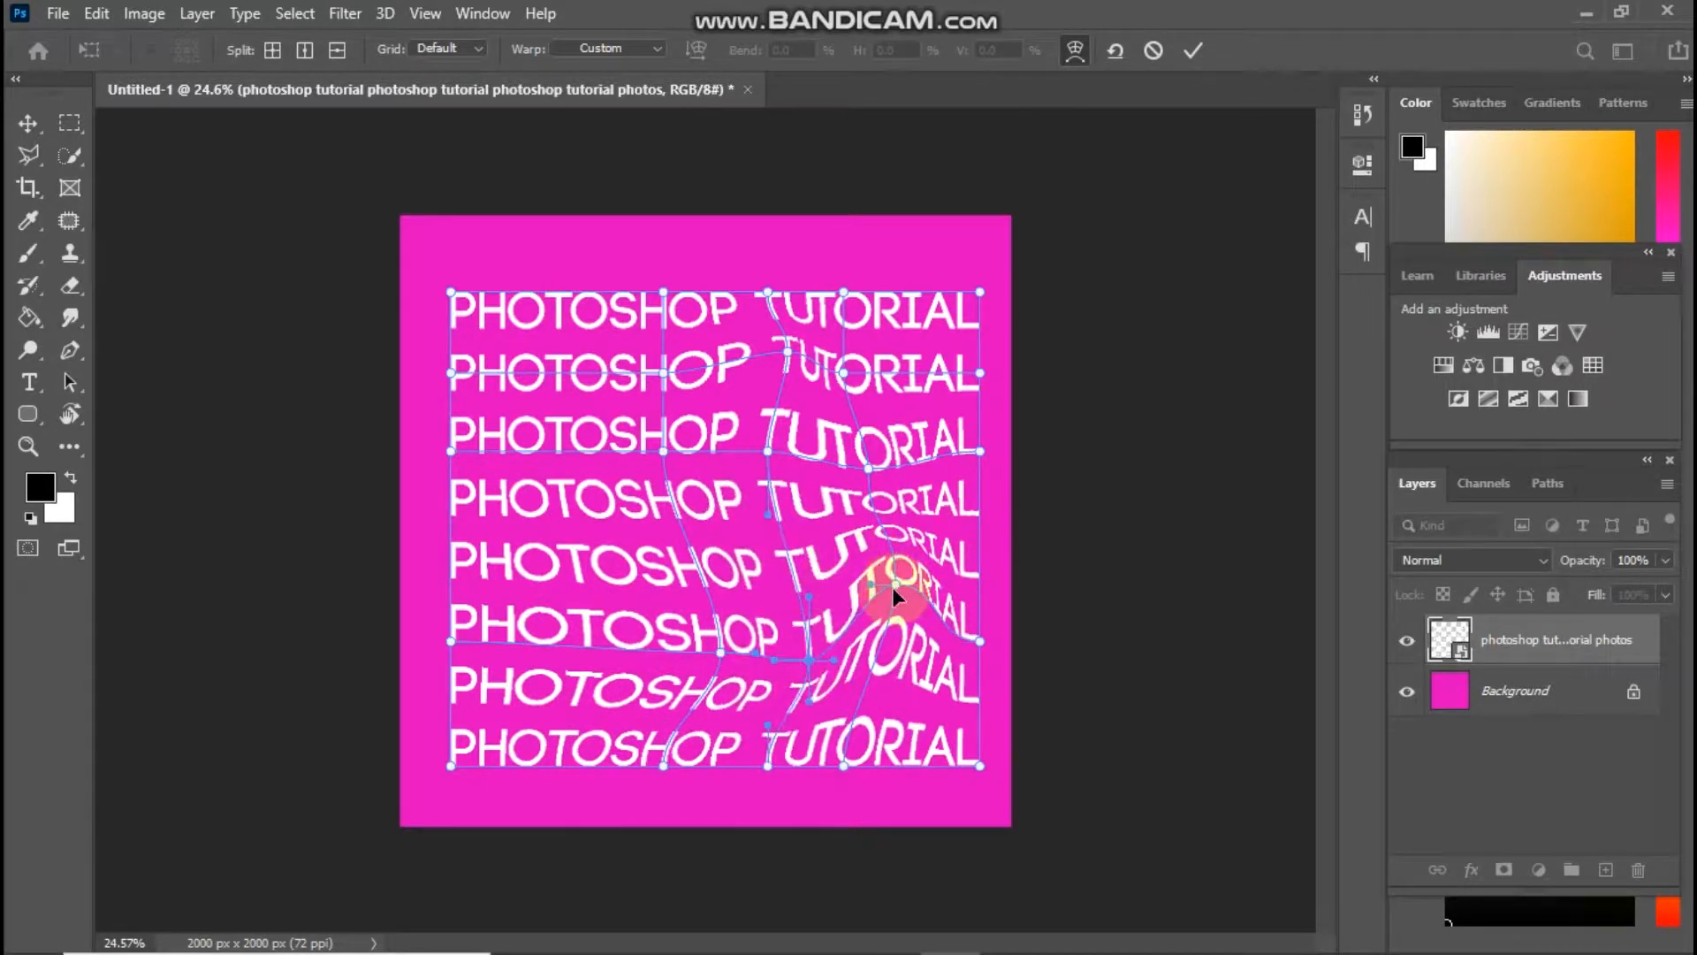
pyautogui.moveTo(893, 587); pyautogui.dragTo(875, 517)
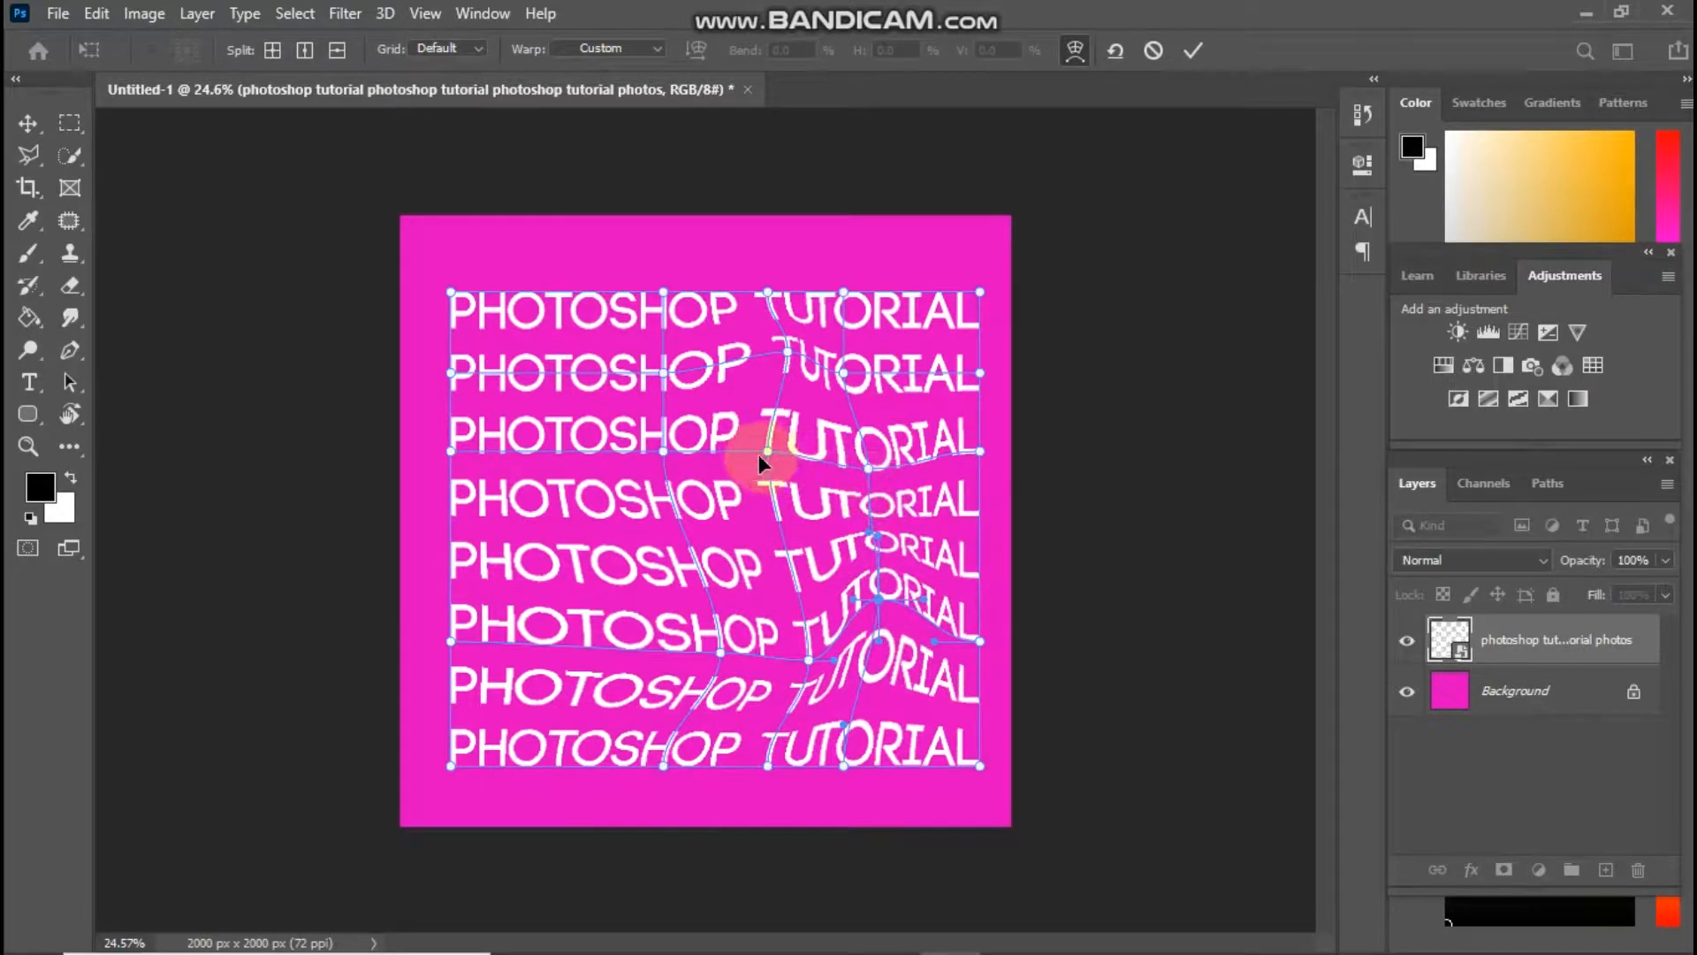
# Shift the third-line grid intersections to the right, refine the second- and sixth-line intersections around TUTORIAL, and apply the warp
pyautogui.moveTo(760, 457); pyautogui.dragTo(884, 423)
pyautogui.click(701, 455)
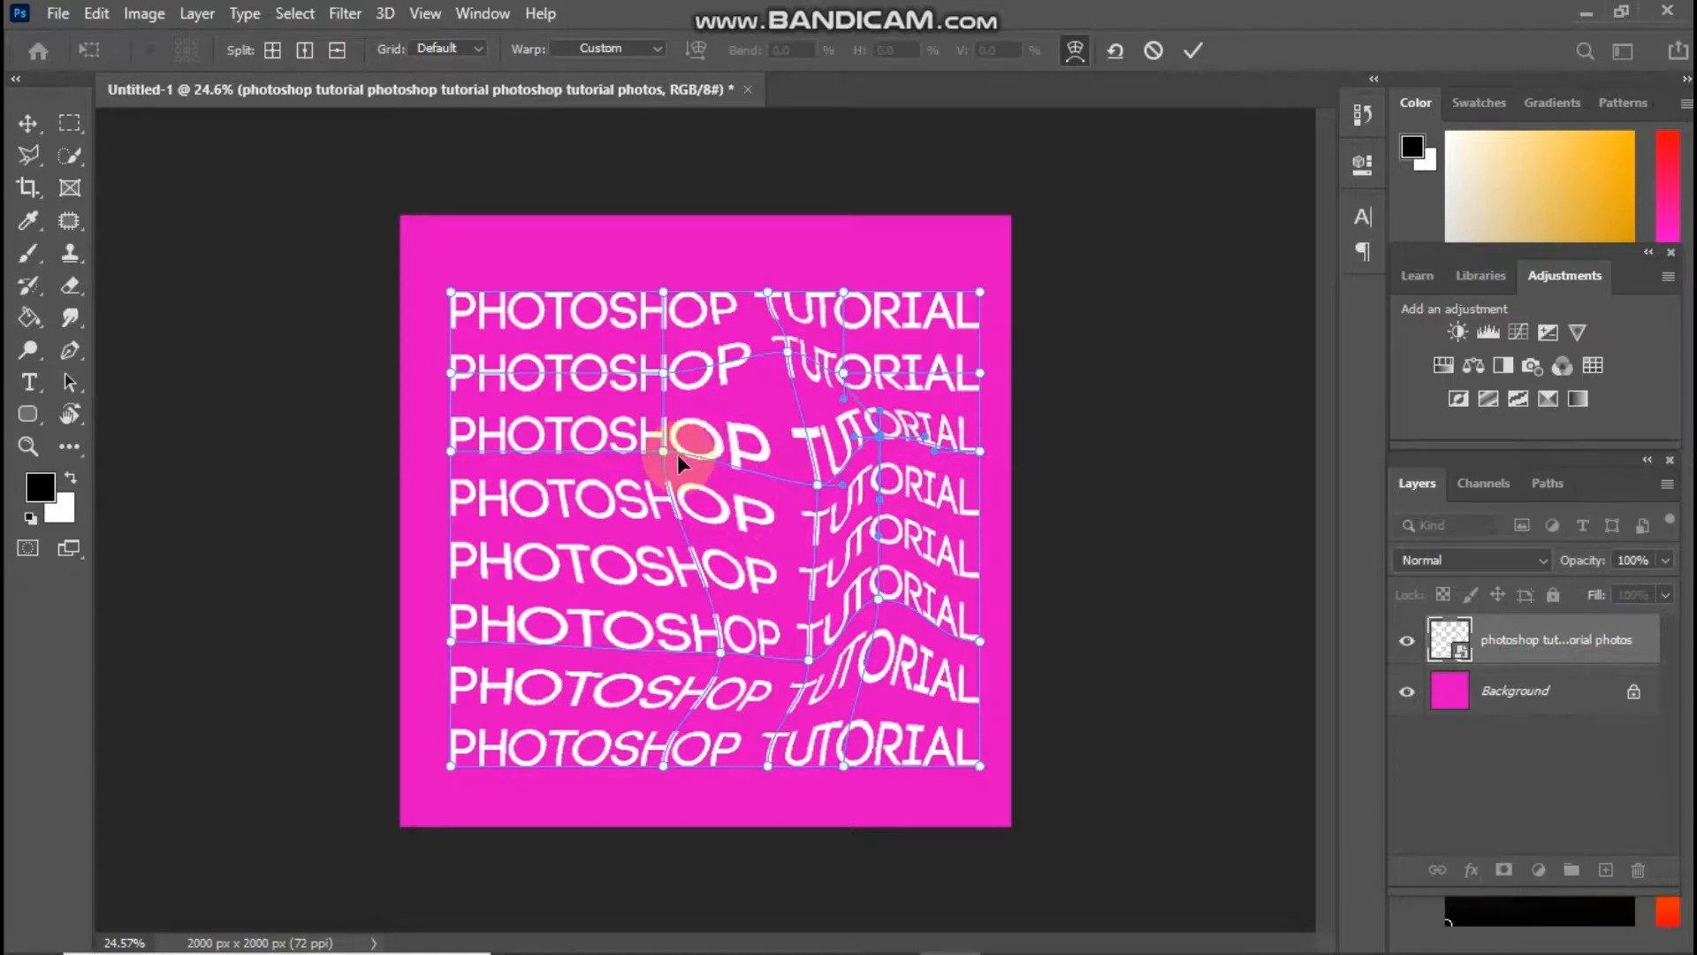
pyautogui.moveTo(677, 454); pyautogui.dragTo(714, 475)
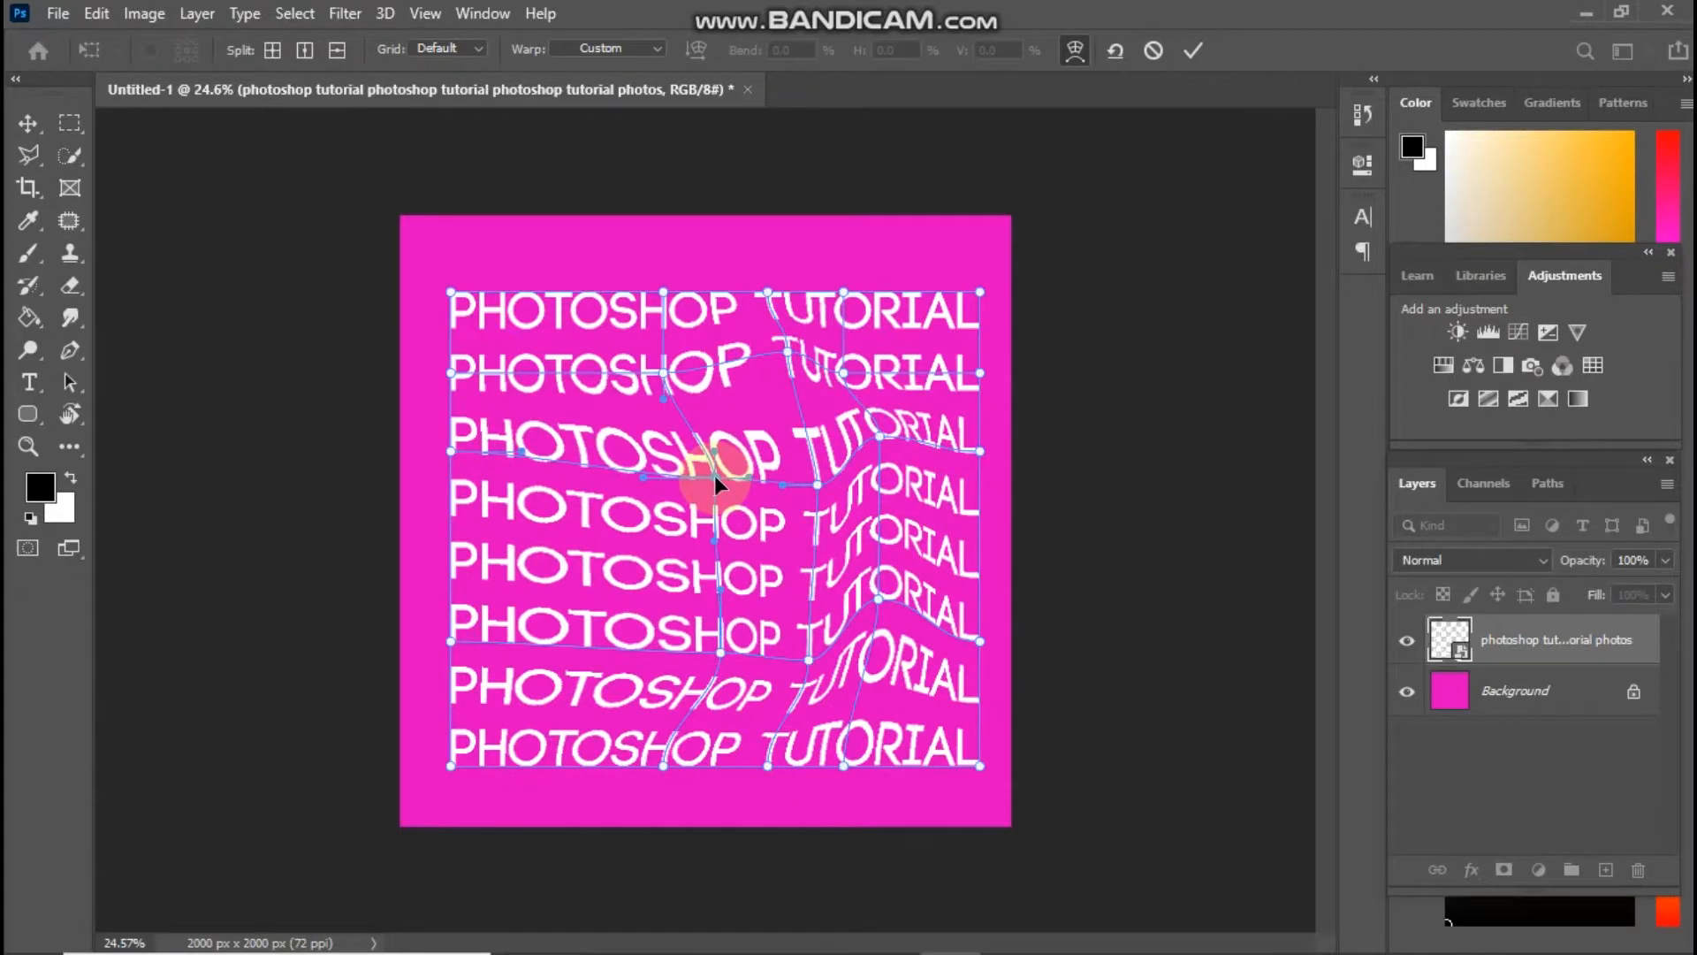
pyautogui.moveTo(790, 366); pyautogui.dragTo(850, 368)
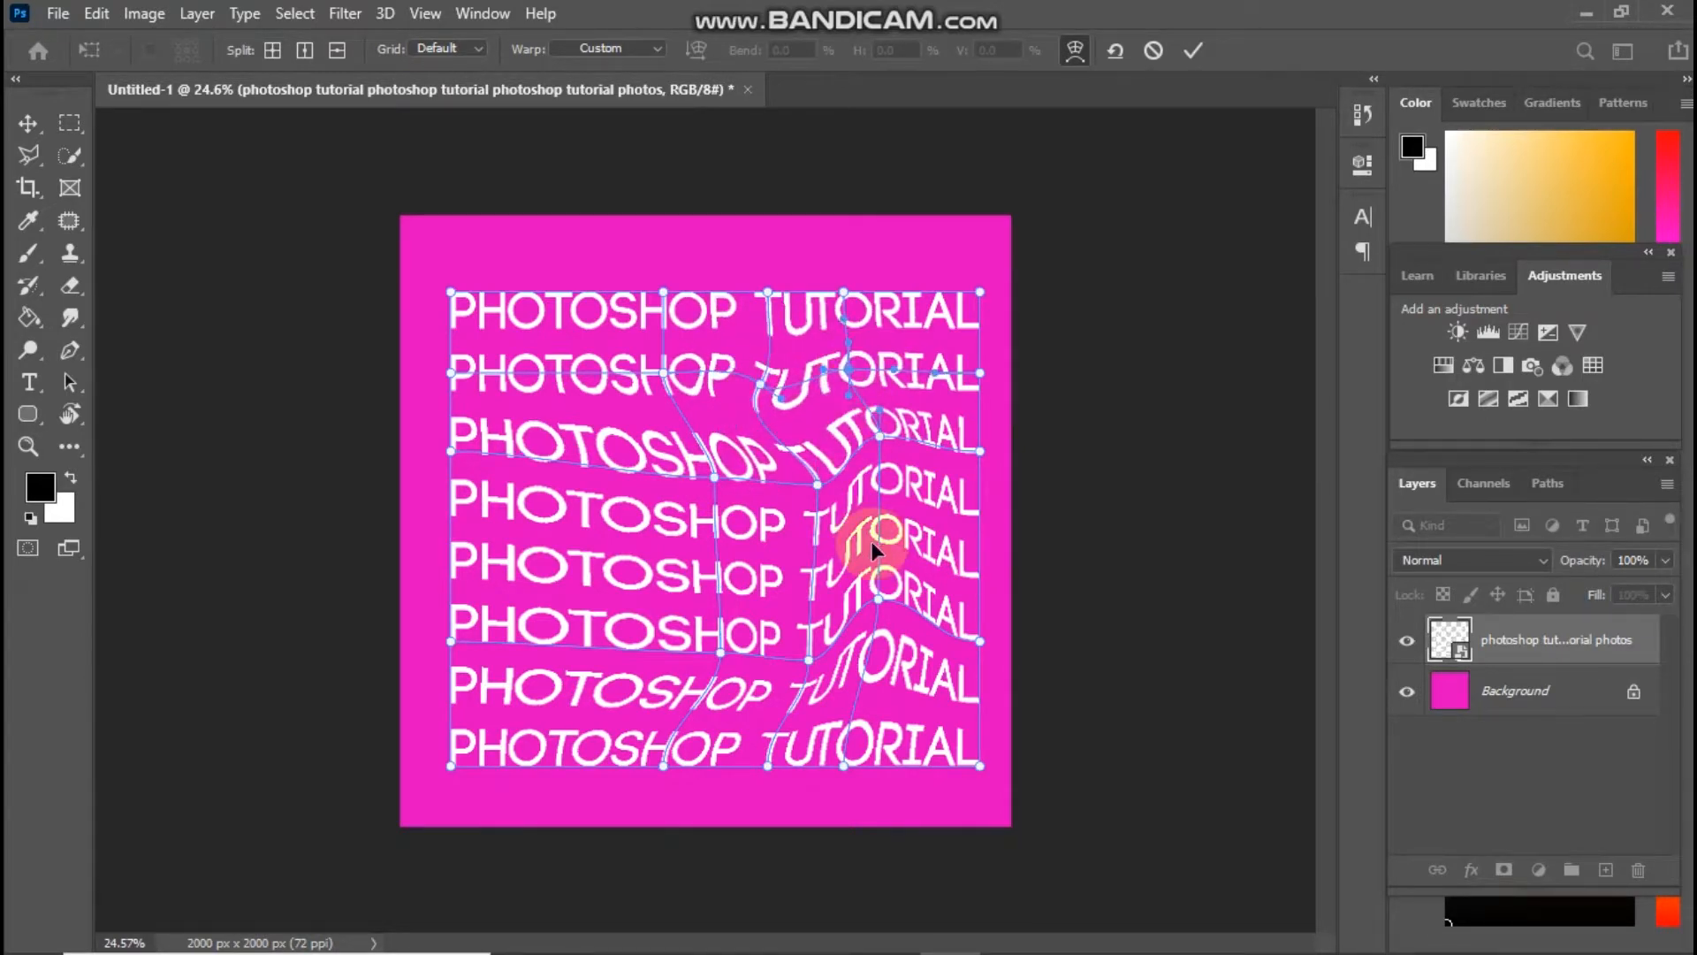
pyautogui.moveTo(877, 610)
pyautogui.mouseDown()
pyautogui.moveTo(884, 566)
pyautogui.moveTo(891, 580)
pyautogui.mouseUp()
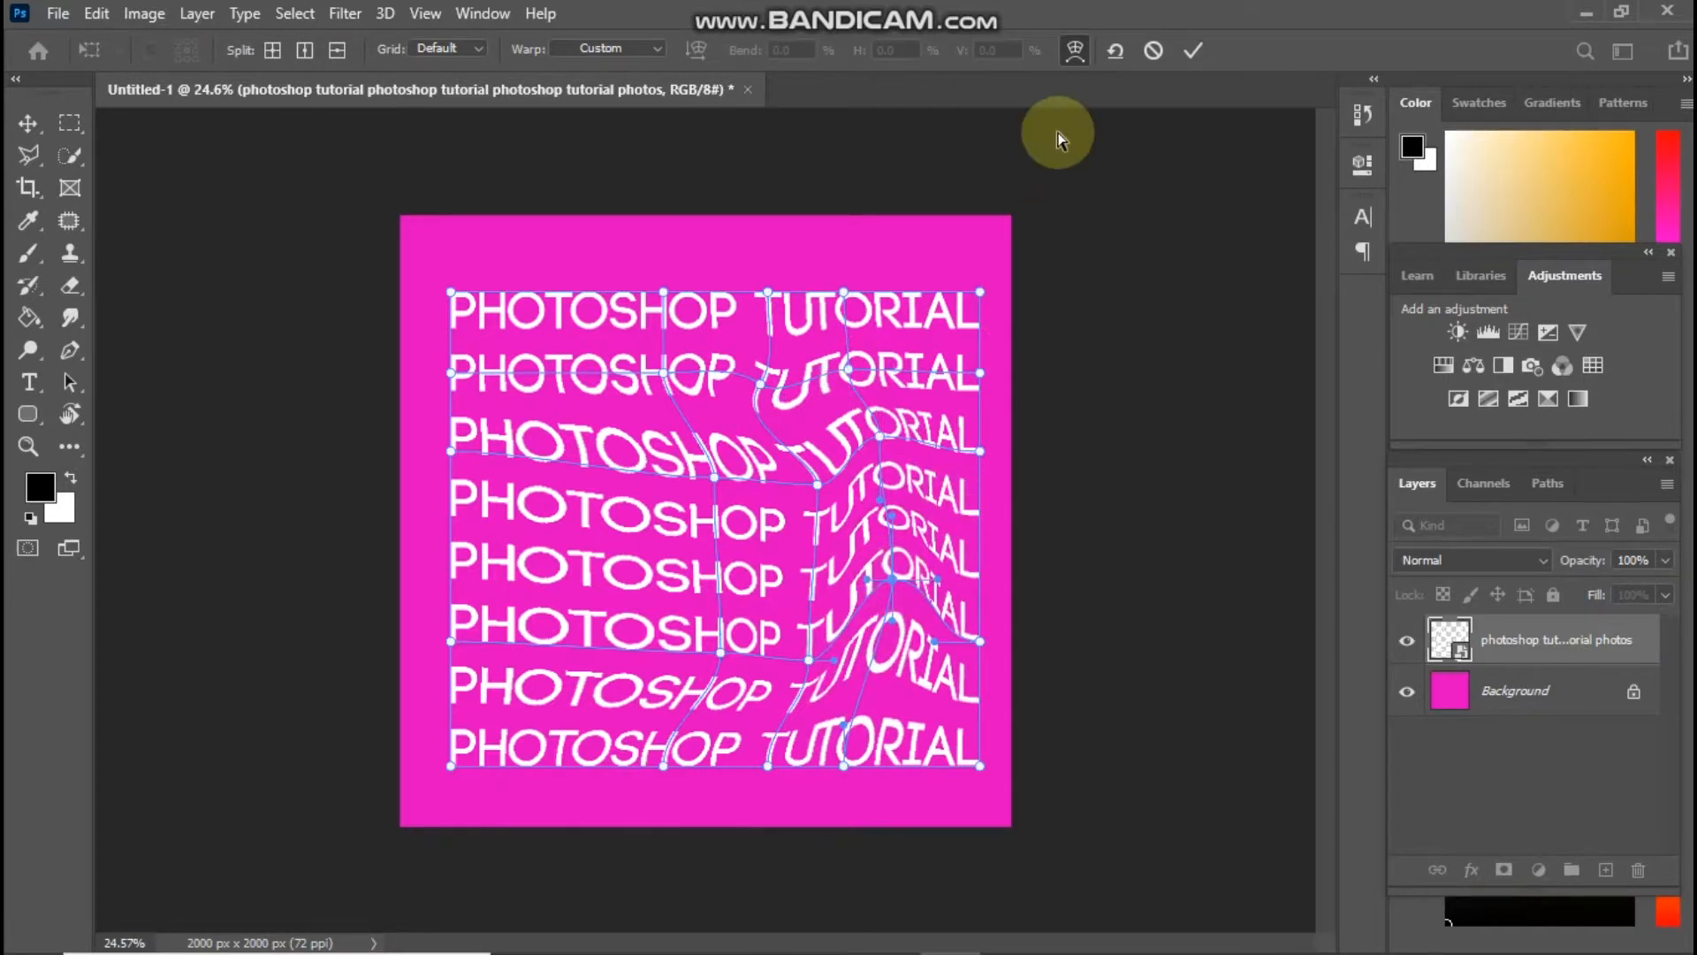
pyautogui.click(1199, 59)
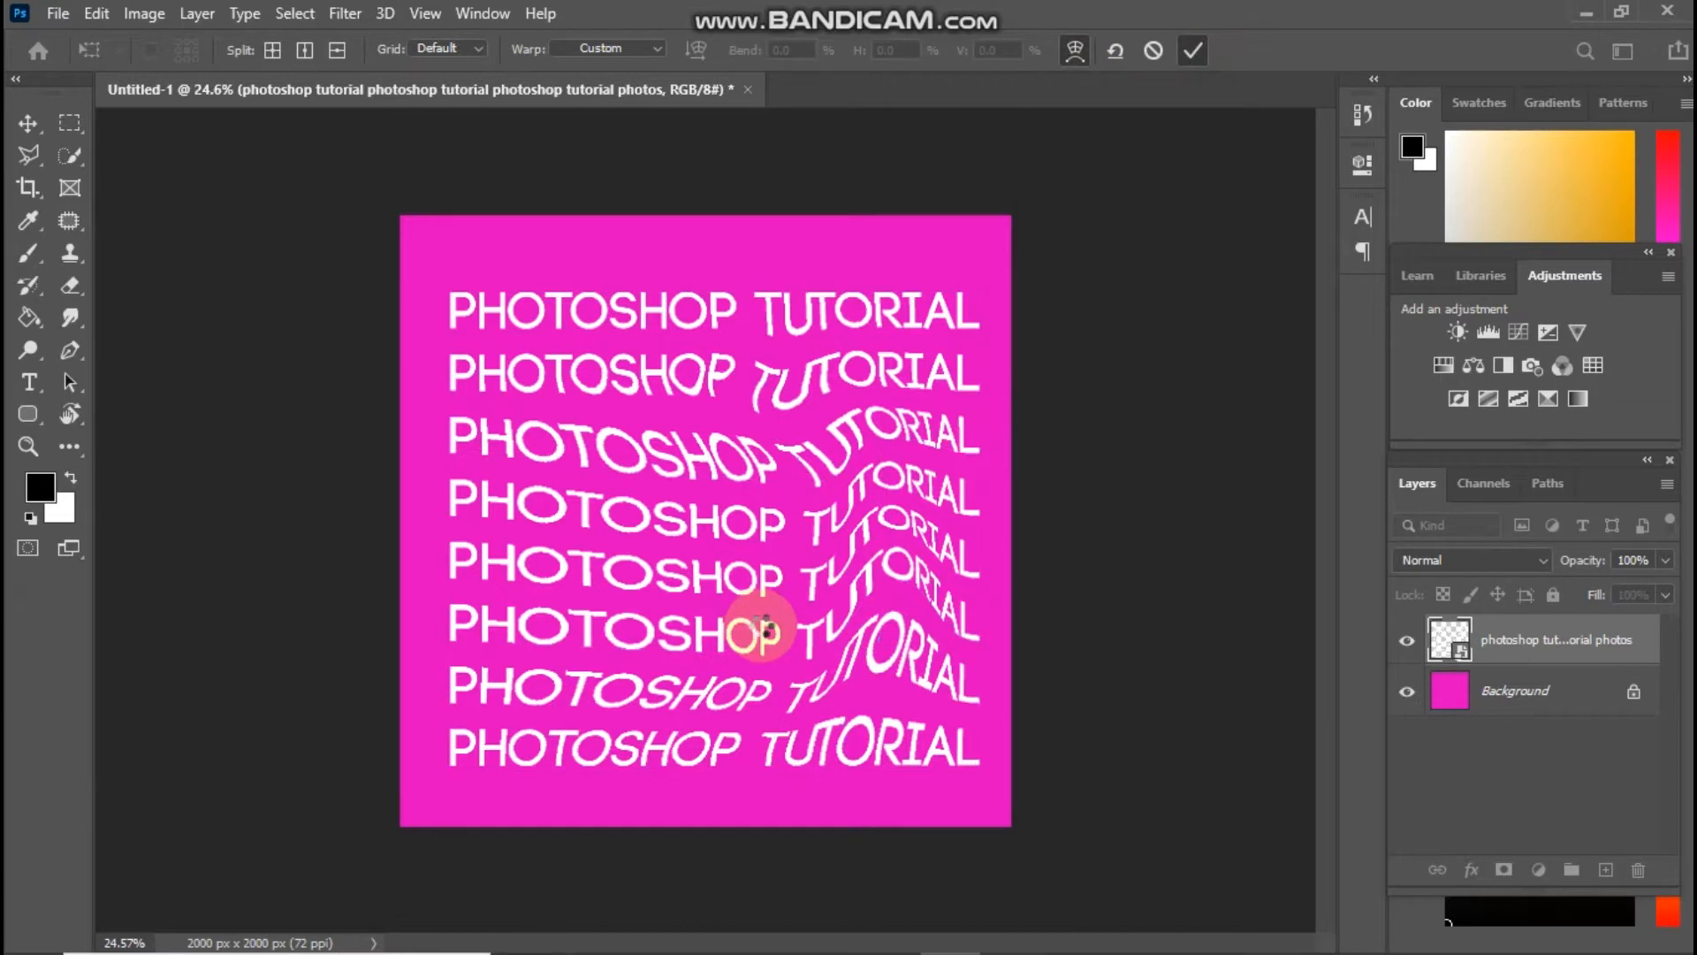
pyautogui.scroll(5, 785, 633)
pyautogui.scroll(-4, 775, 643)
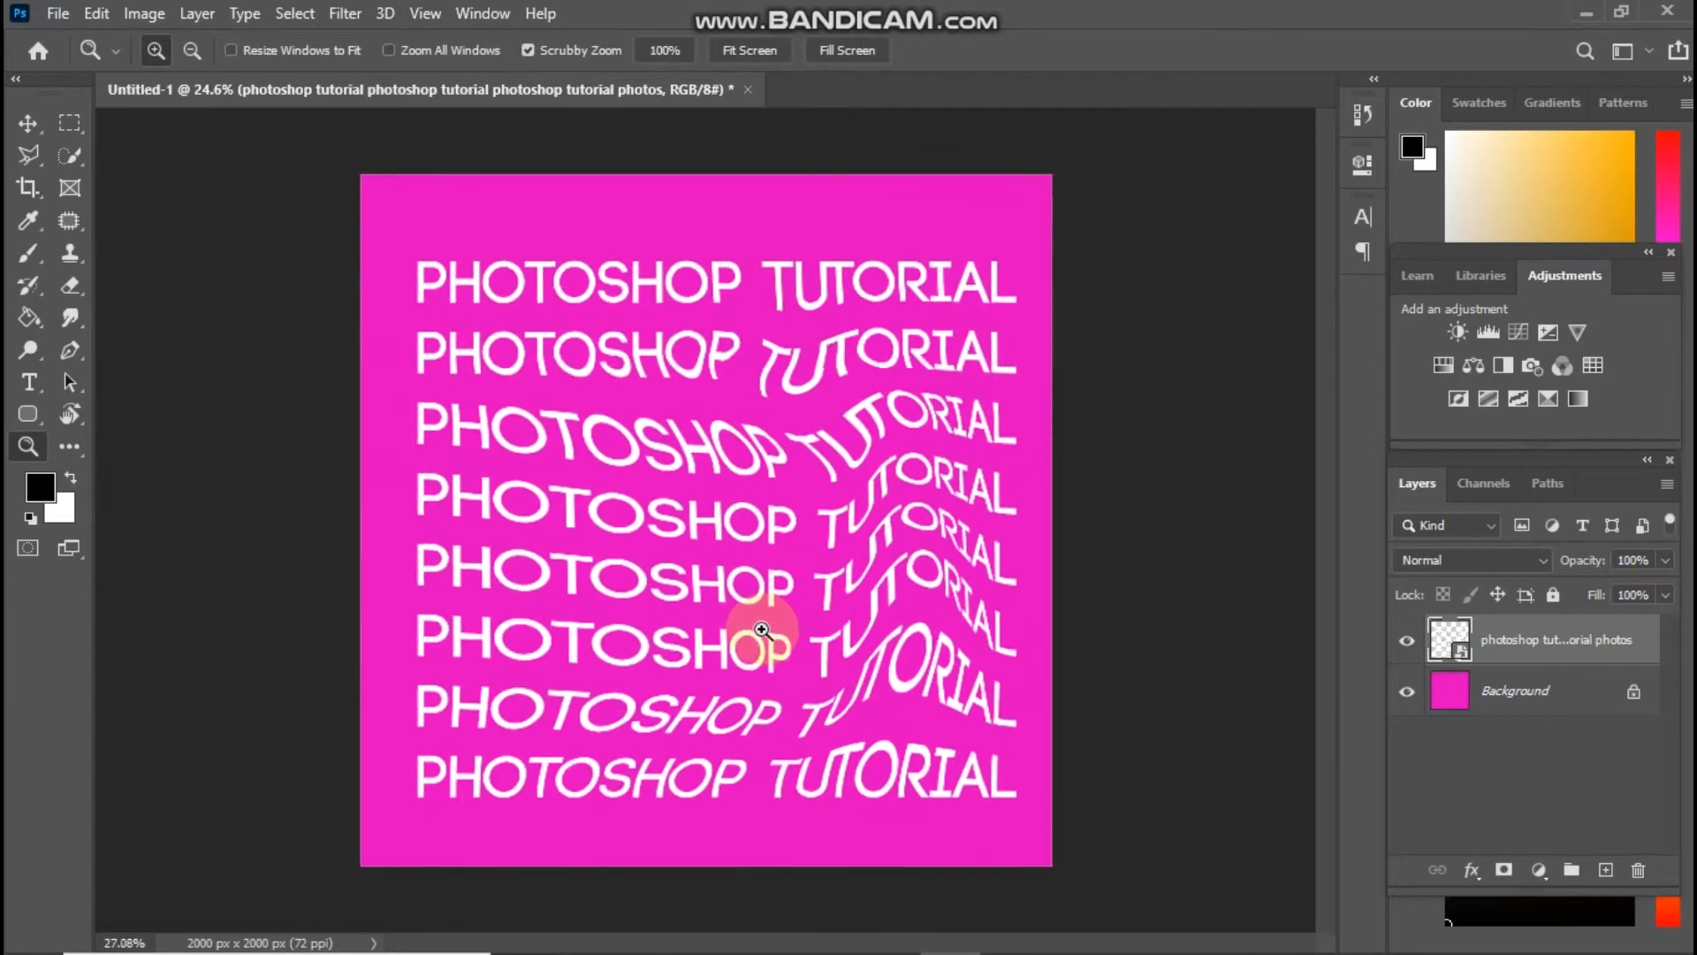
pyautogui.scroll(-2, 762, 631)
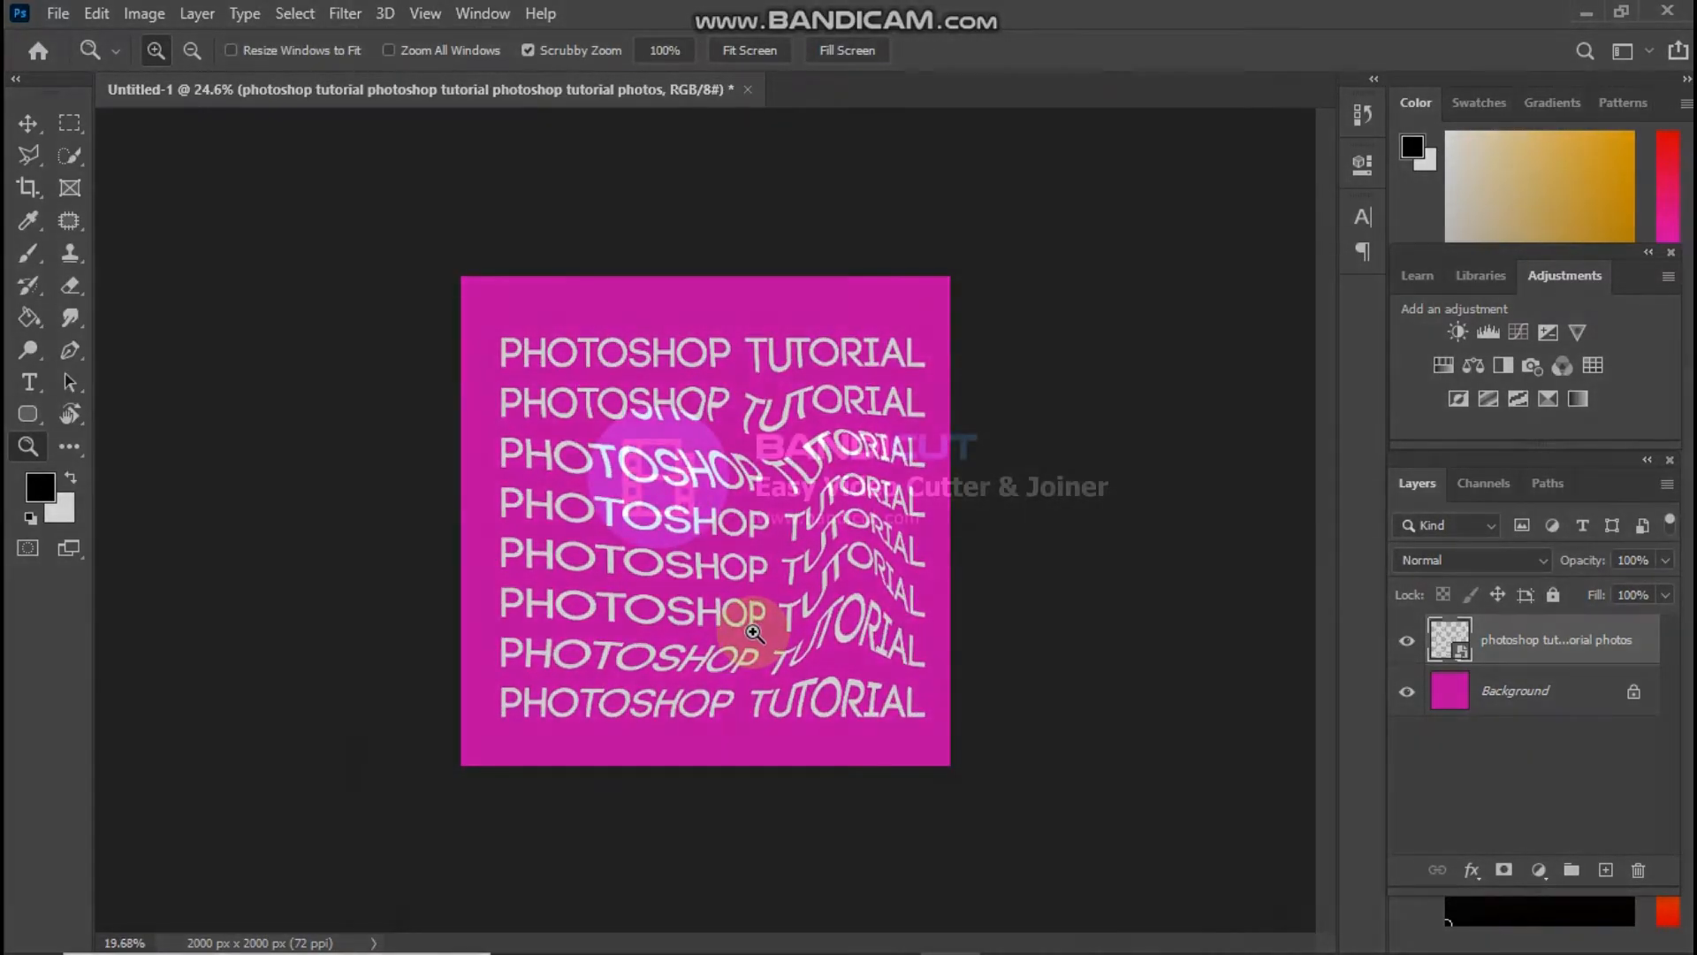